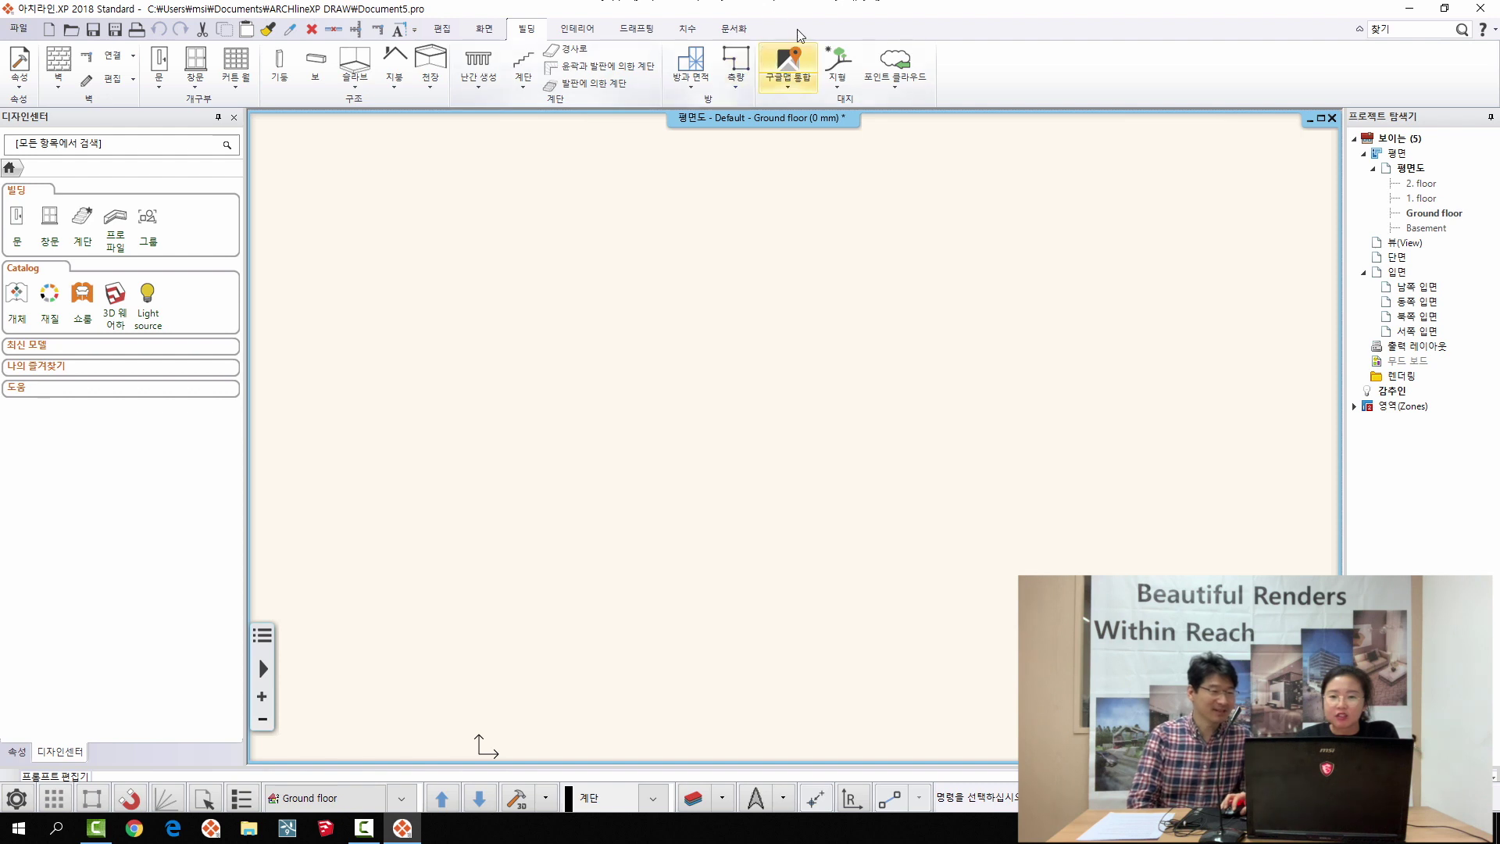
- Open the internet mapping service for defining the project location
left_click(789, 87)
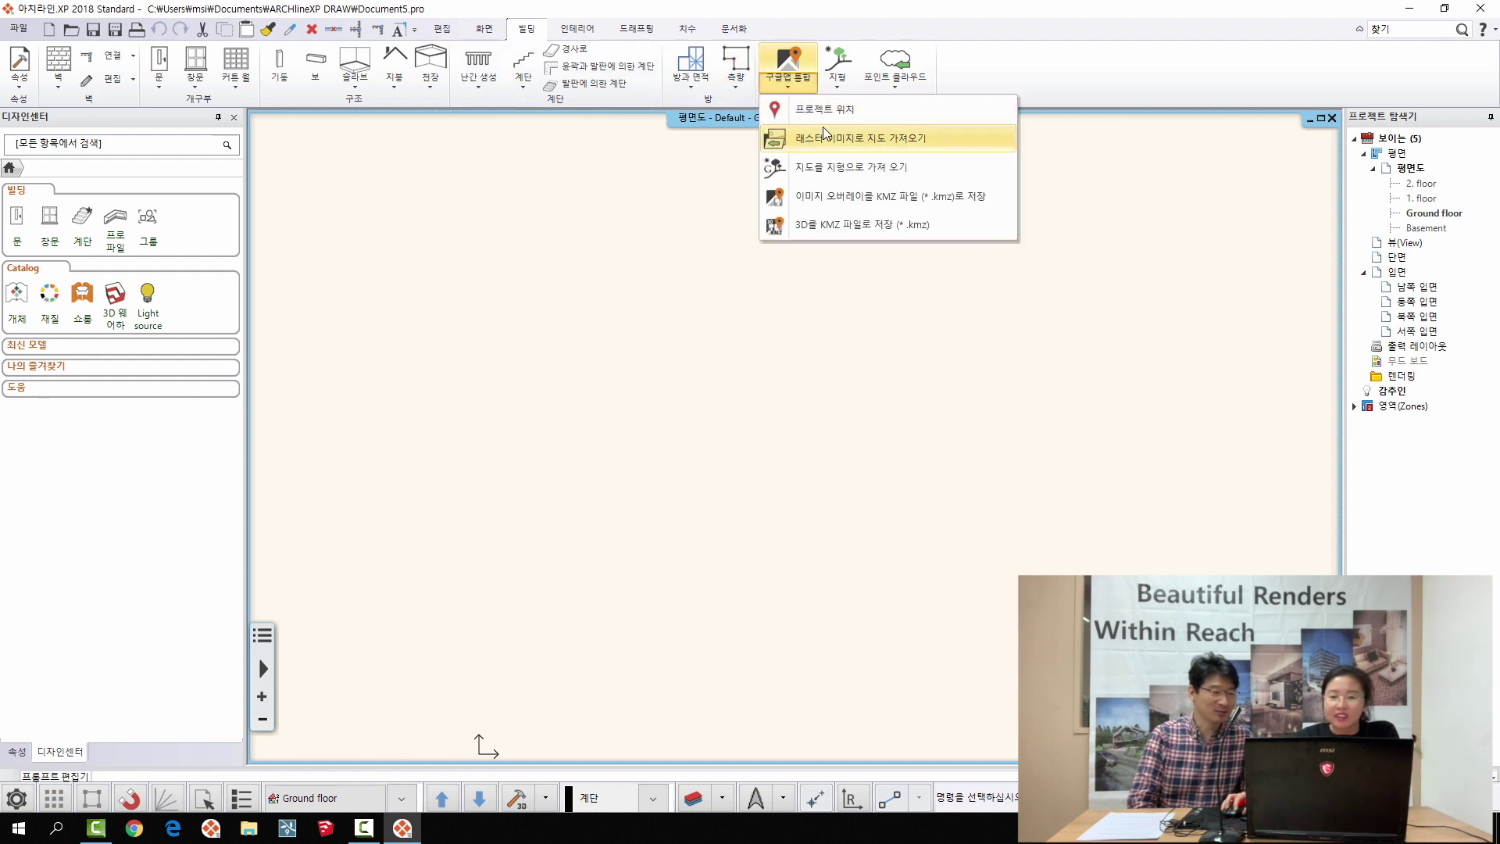
left_click(825, 111)
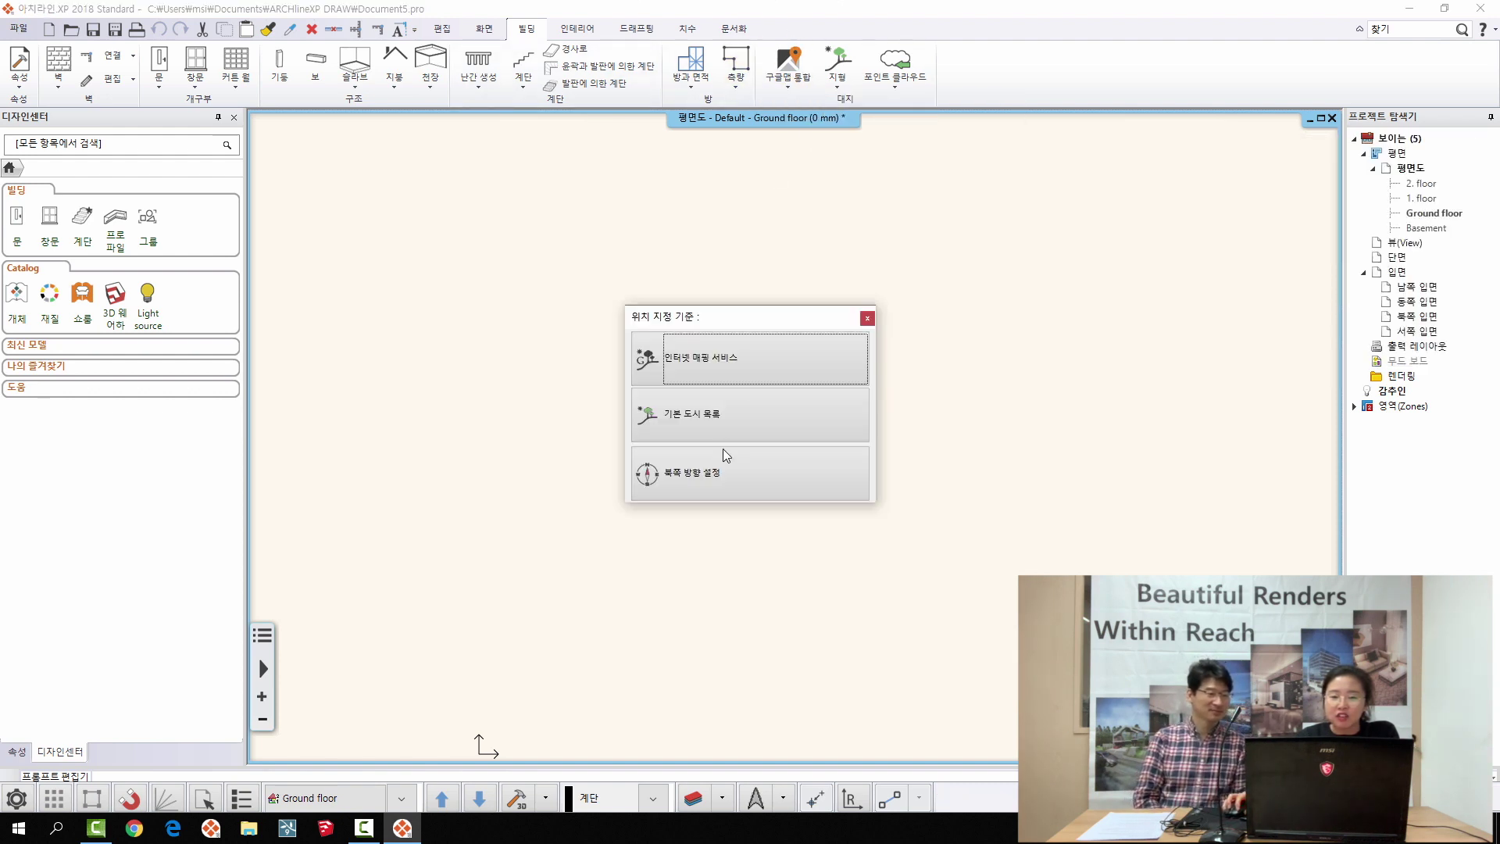
left_click_drag(712, 329, 634, 202)
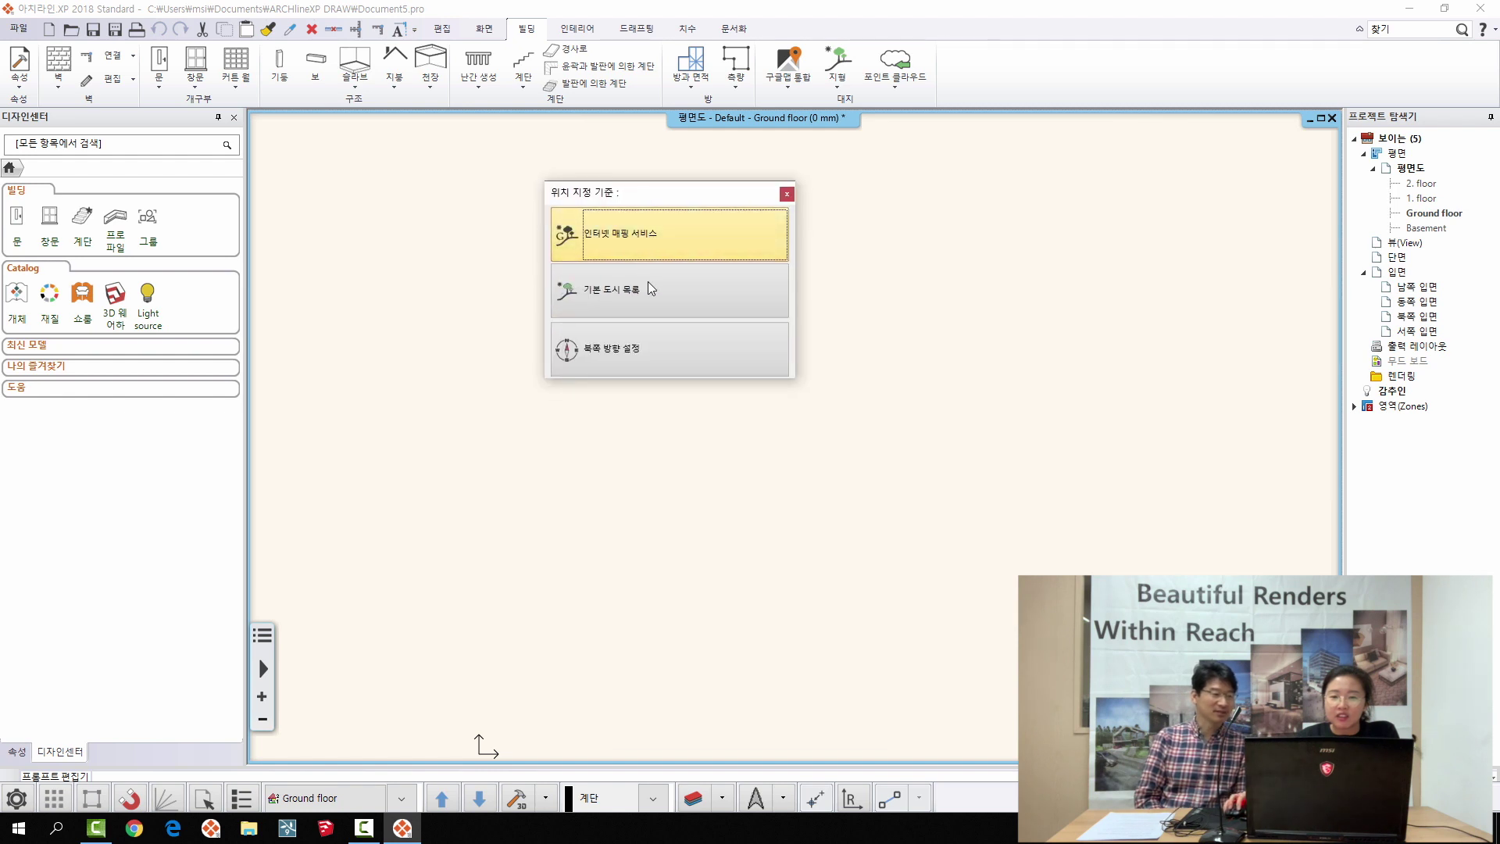
left_click(657, 235)
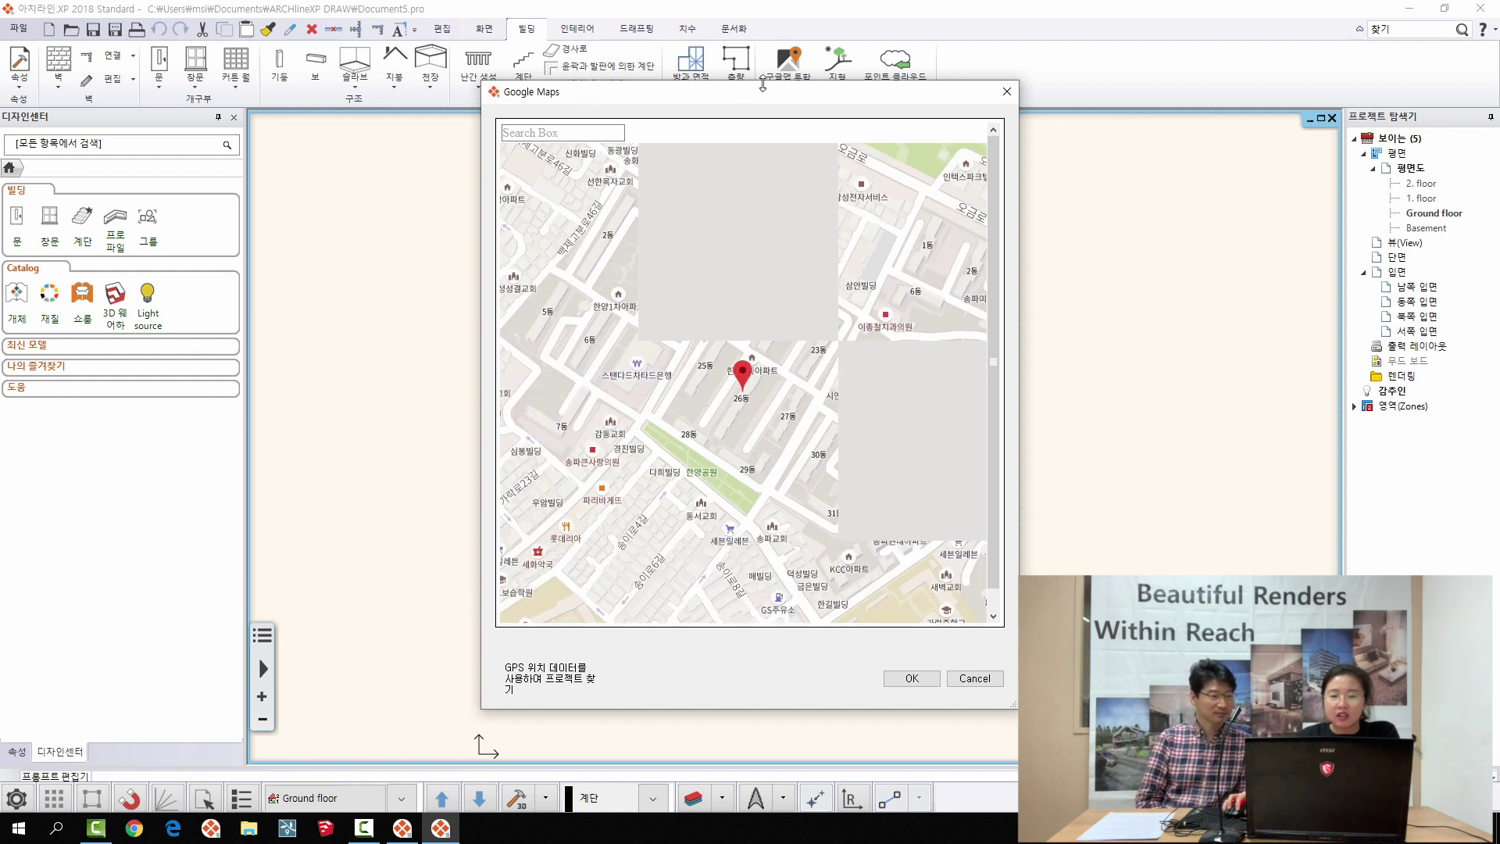
left_click_drag(767, 98, 683, 110)
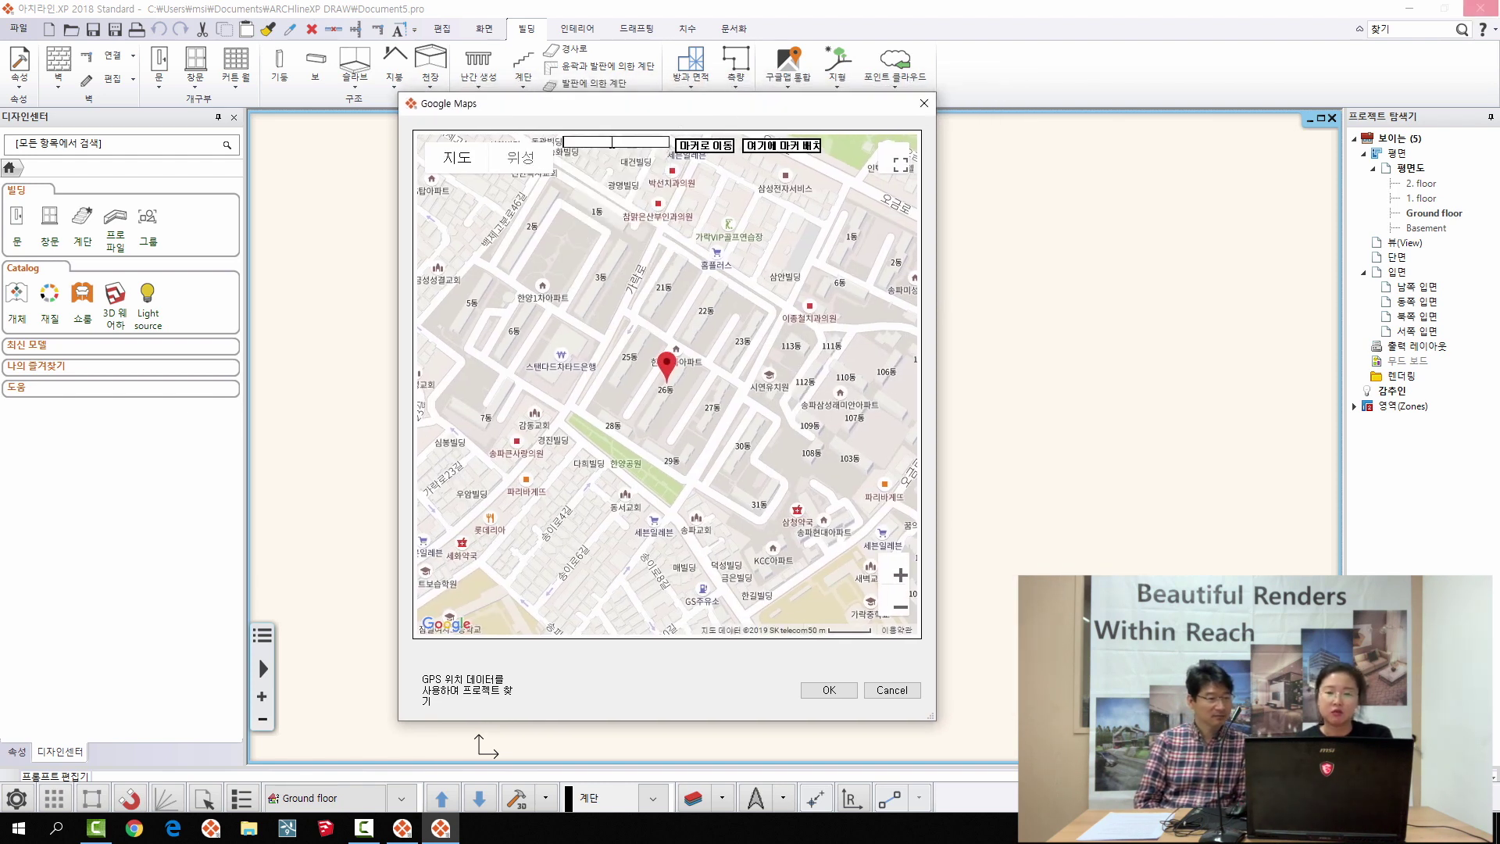
- Search the map for 강선리 and accept the found place as the project location
type("선리")
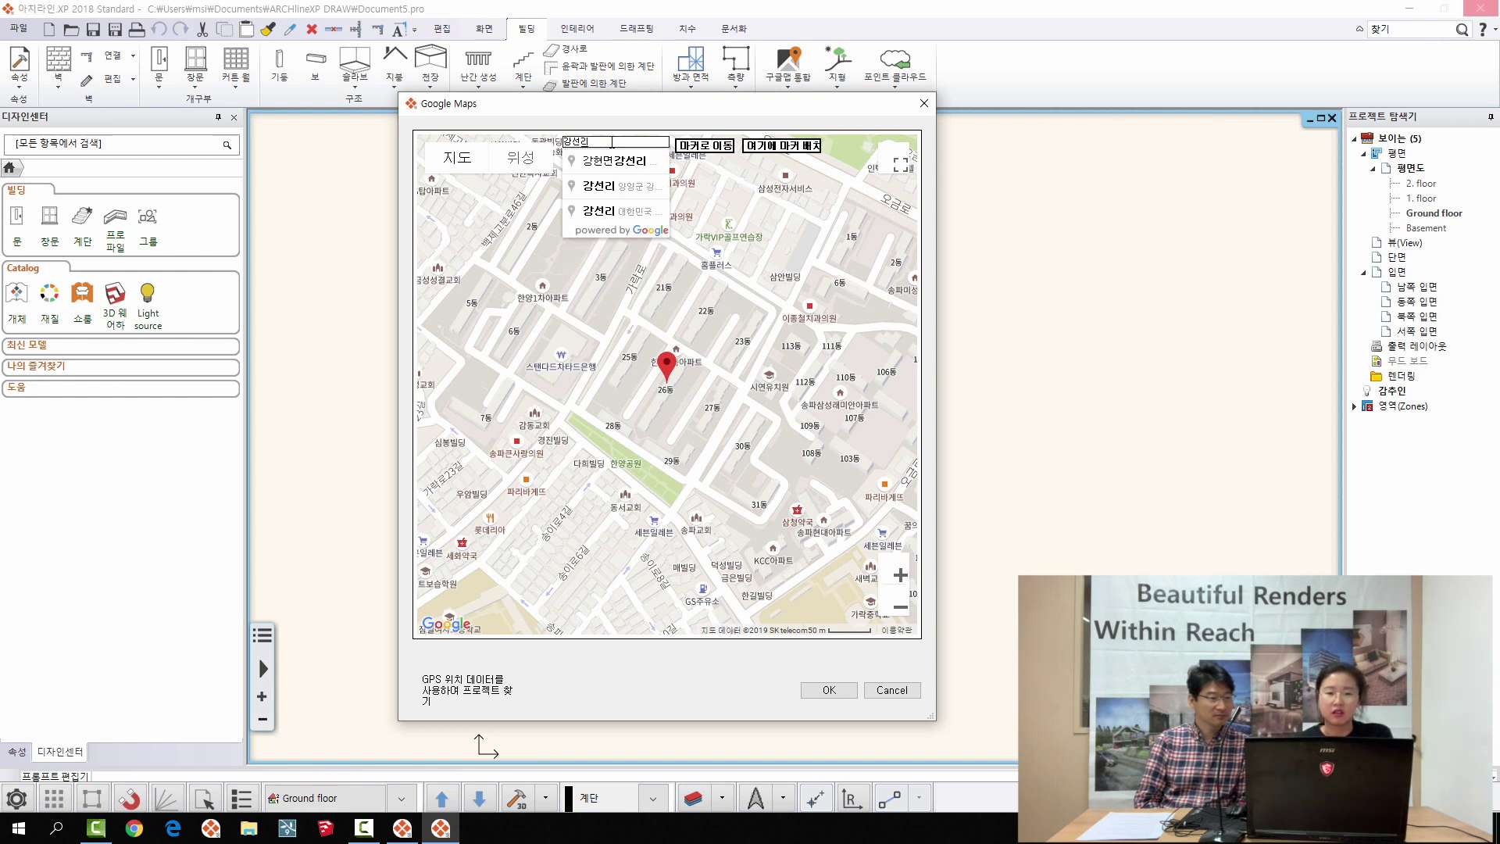
key("Return")
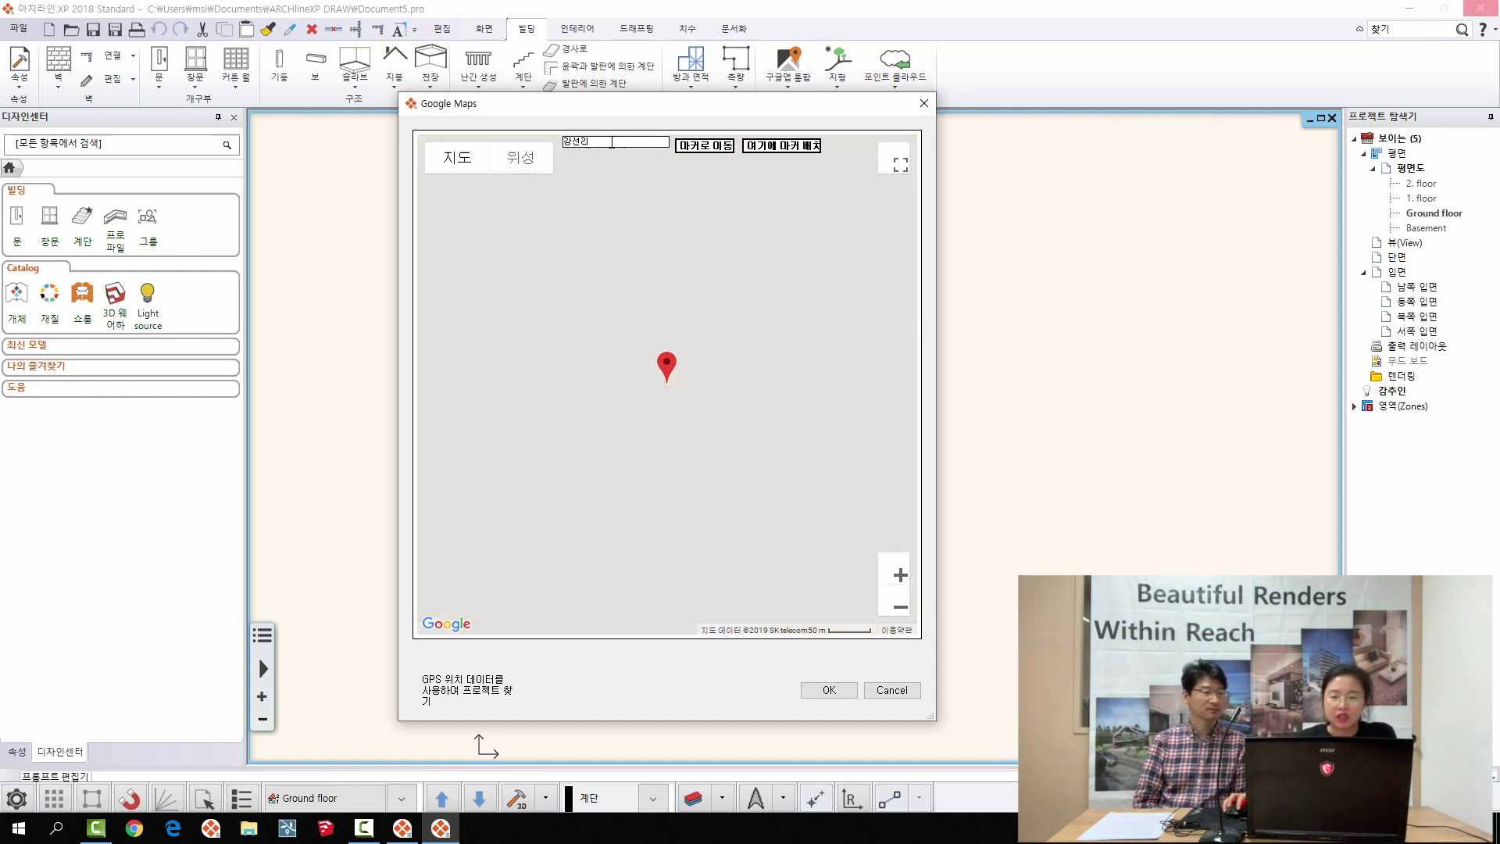
mouse_move(630, 336)
left_mouse_down()
mouse_move(487, 436)
mouse_move(557, 363)
left_mouse_up()
left_click(900, 607)
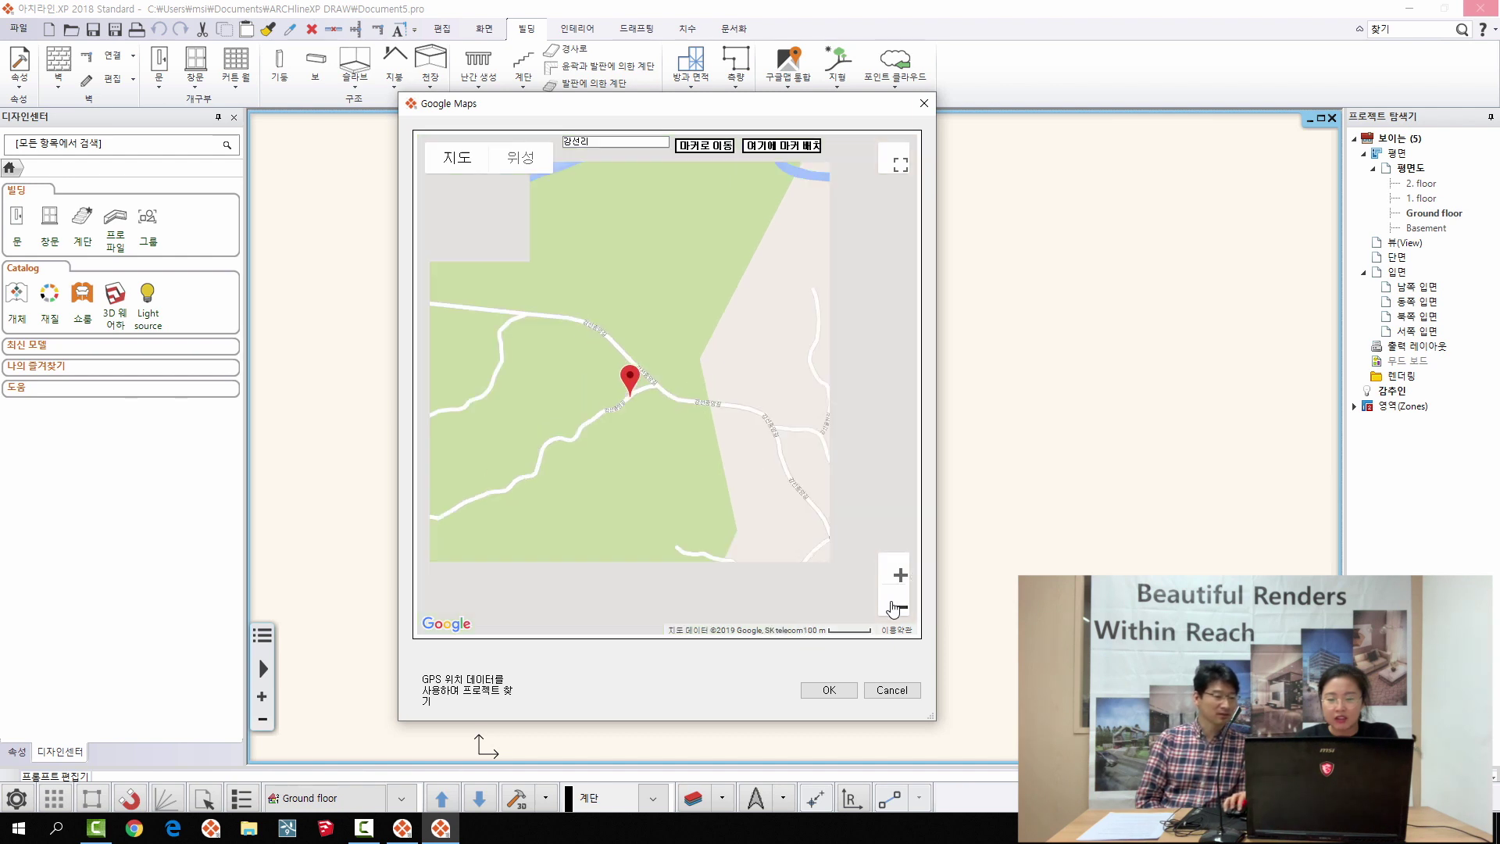
mouse_move(653, 418)
left_mouse_down()
mouse_move(654, 469)
mouse_move(643, 399)
mouse_move(663, 416)
mouse_move(625, 414)
mouse_move(670, 414)
mouse_move(657, 418)
left_mouse_up()
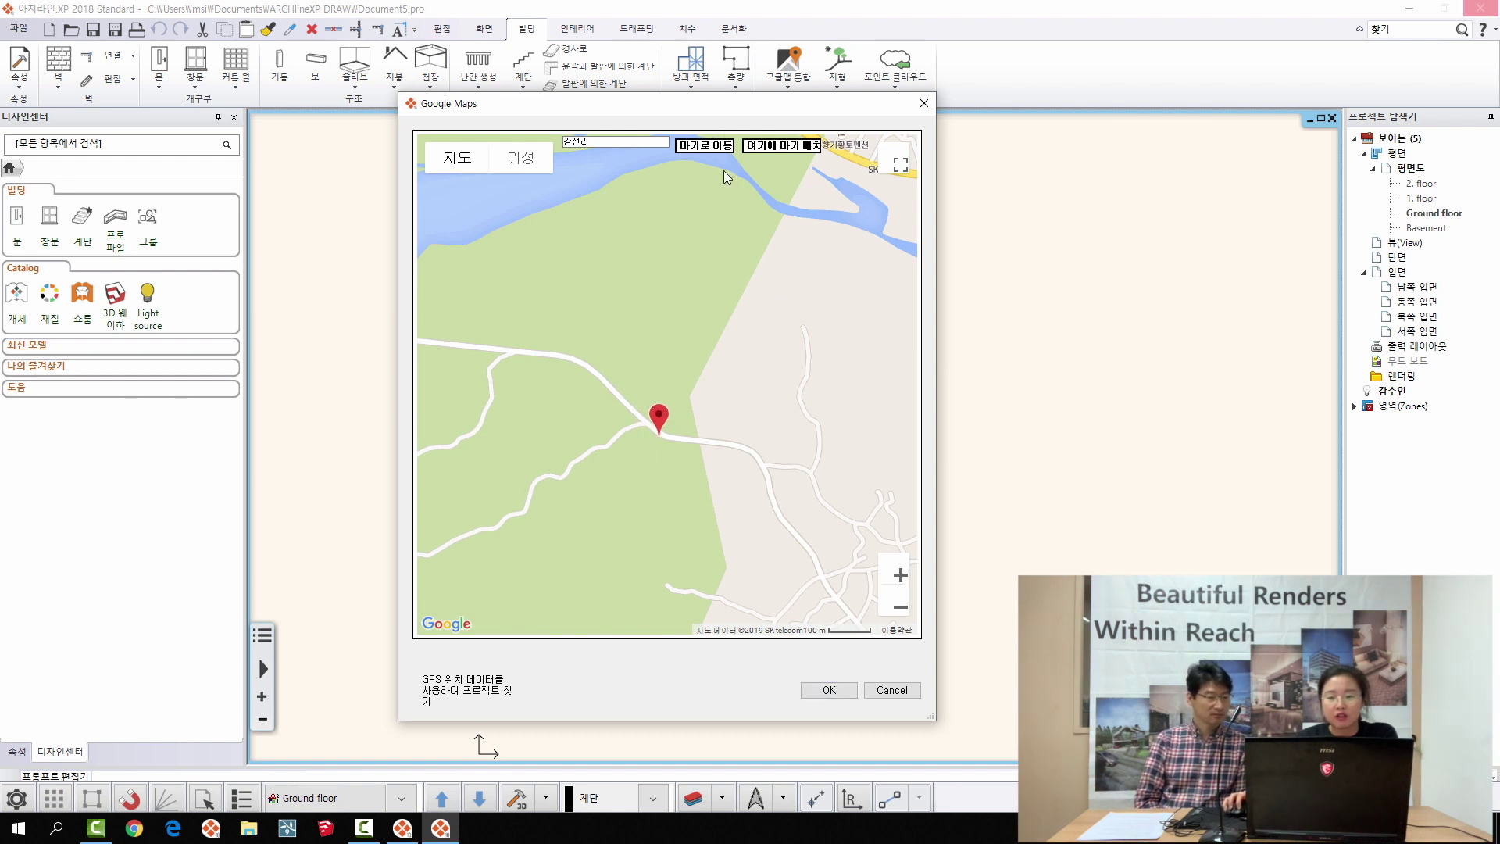
left_click(835, 690)
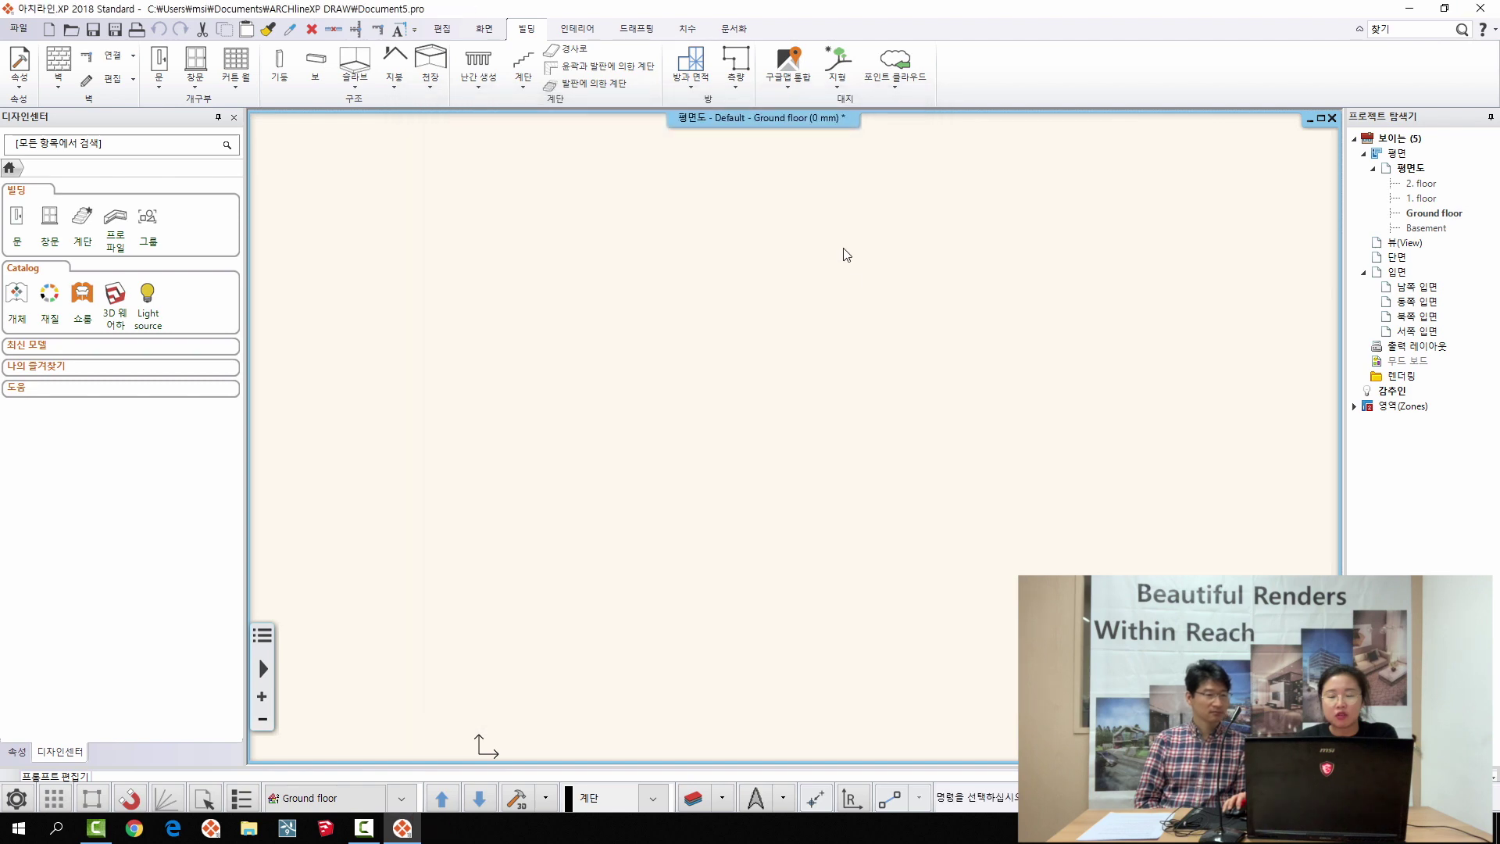
- Start importing the map as terrain with medium (중간) terrain resolution and the north direction applied
left_click(789, 79)
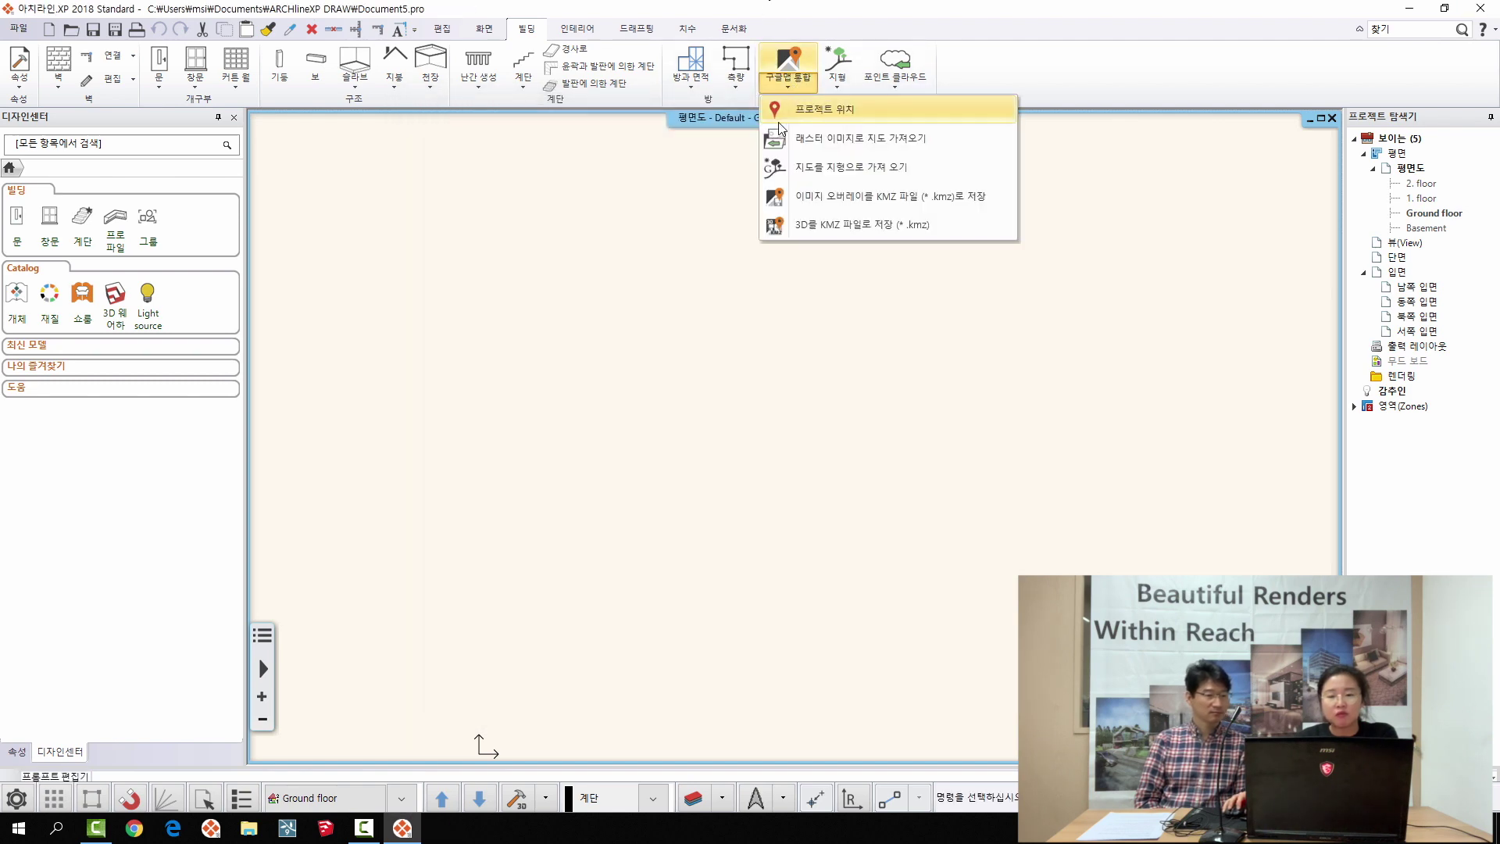
left_click(890, 172)
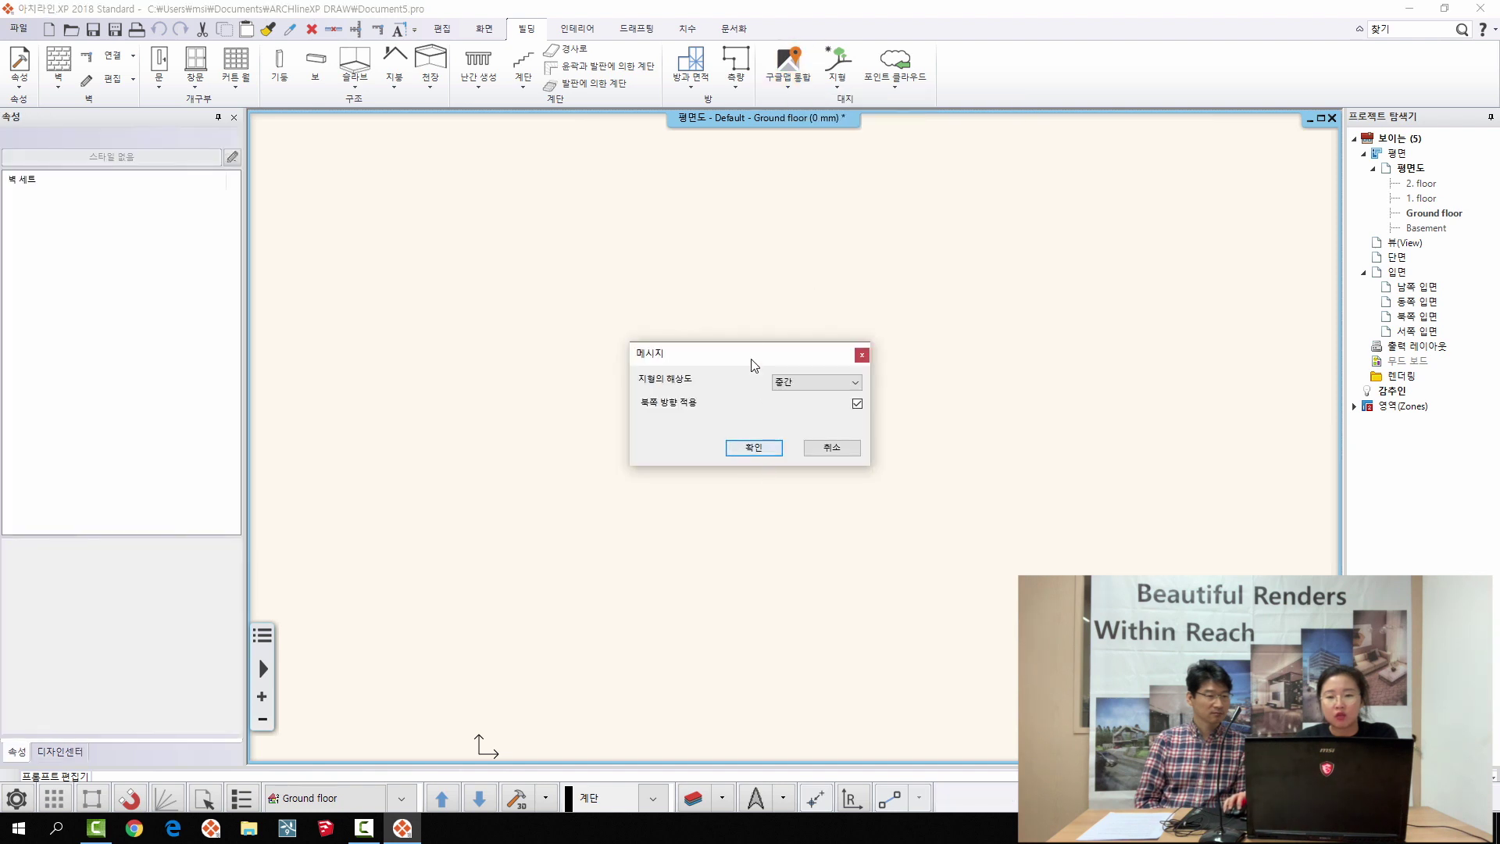
left_click_drag(754, 366, 719, 305)
left_click(720, 385)
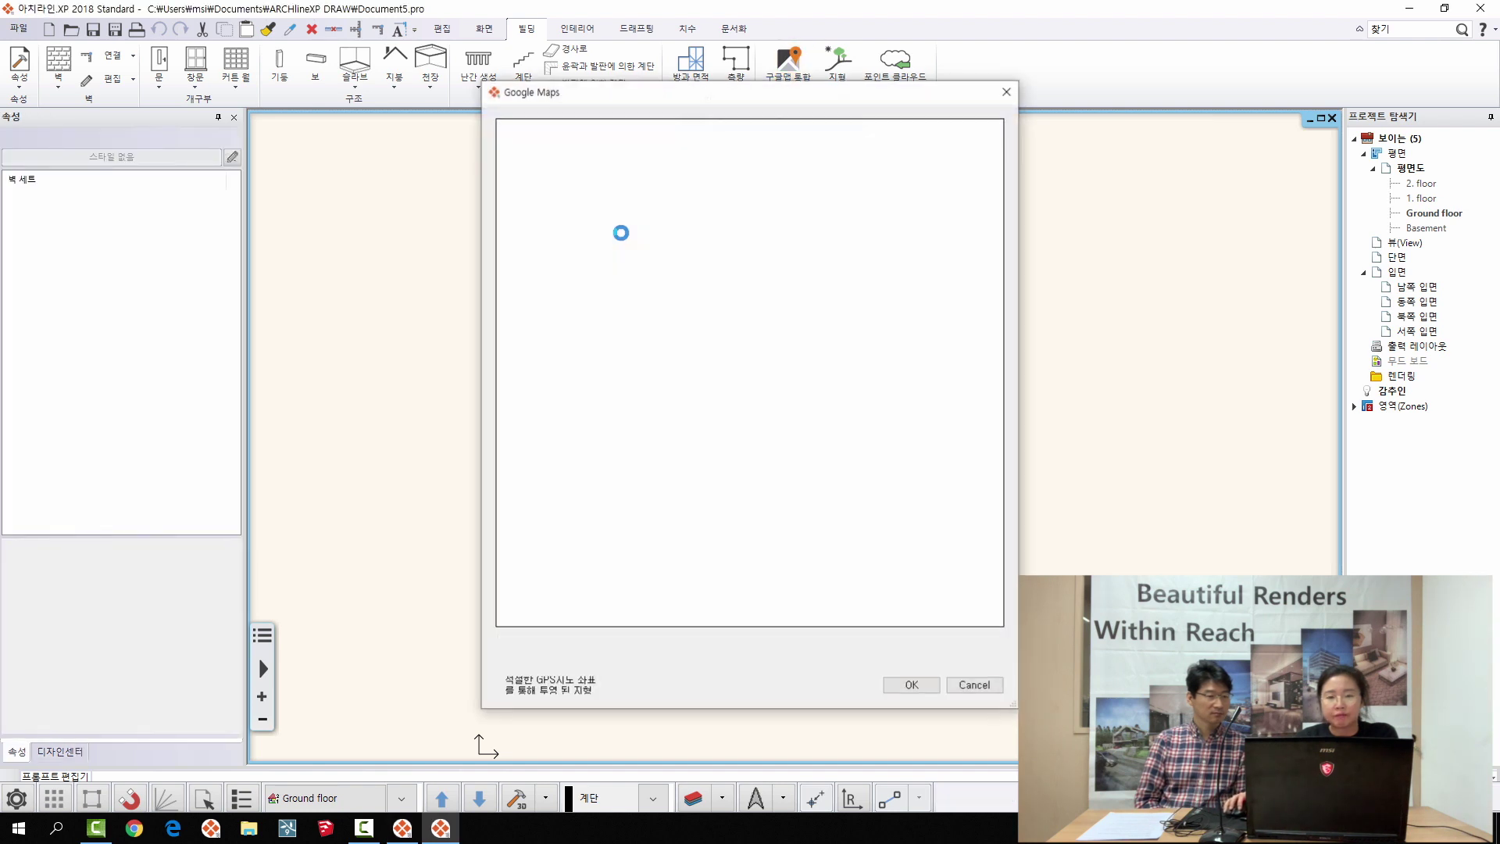
left_click_drag(555, 94, 535, 98)
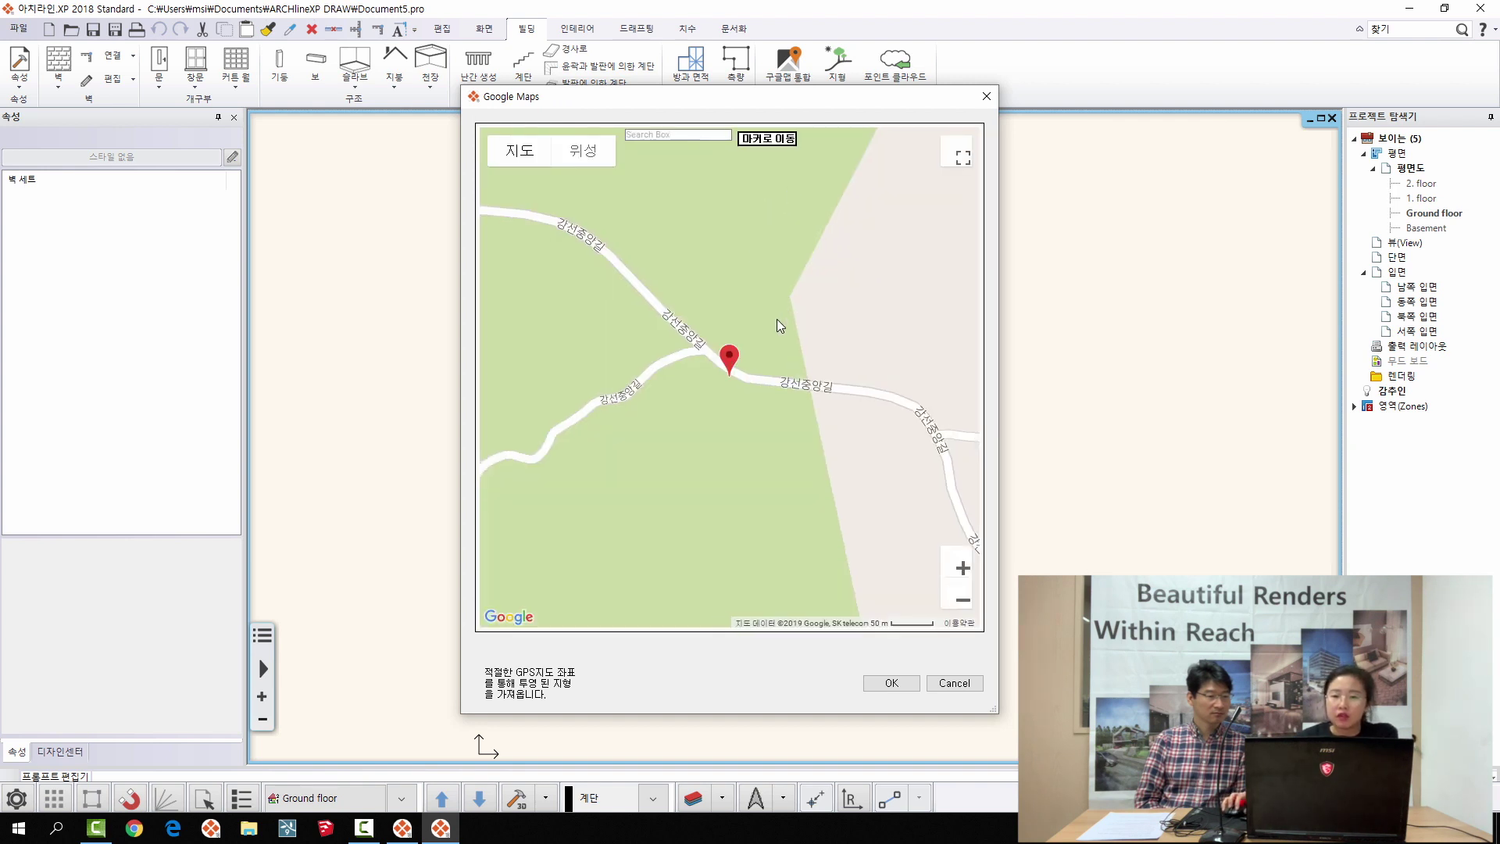
- Show the map around the marker as satellite imagery and import that area as terrain
left_click(964, 601)
left_click(963, 601)
left_click(963, 572)
left_click(963, 570)
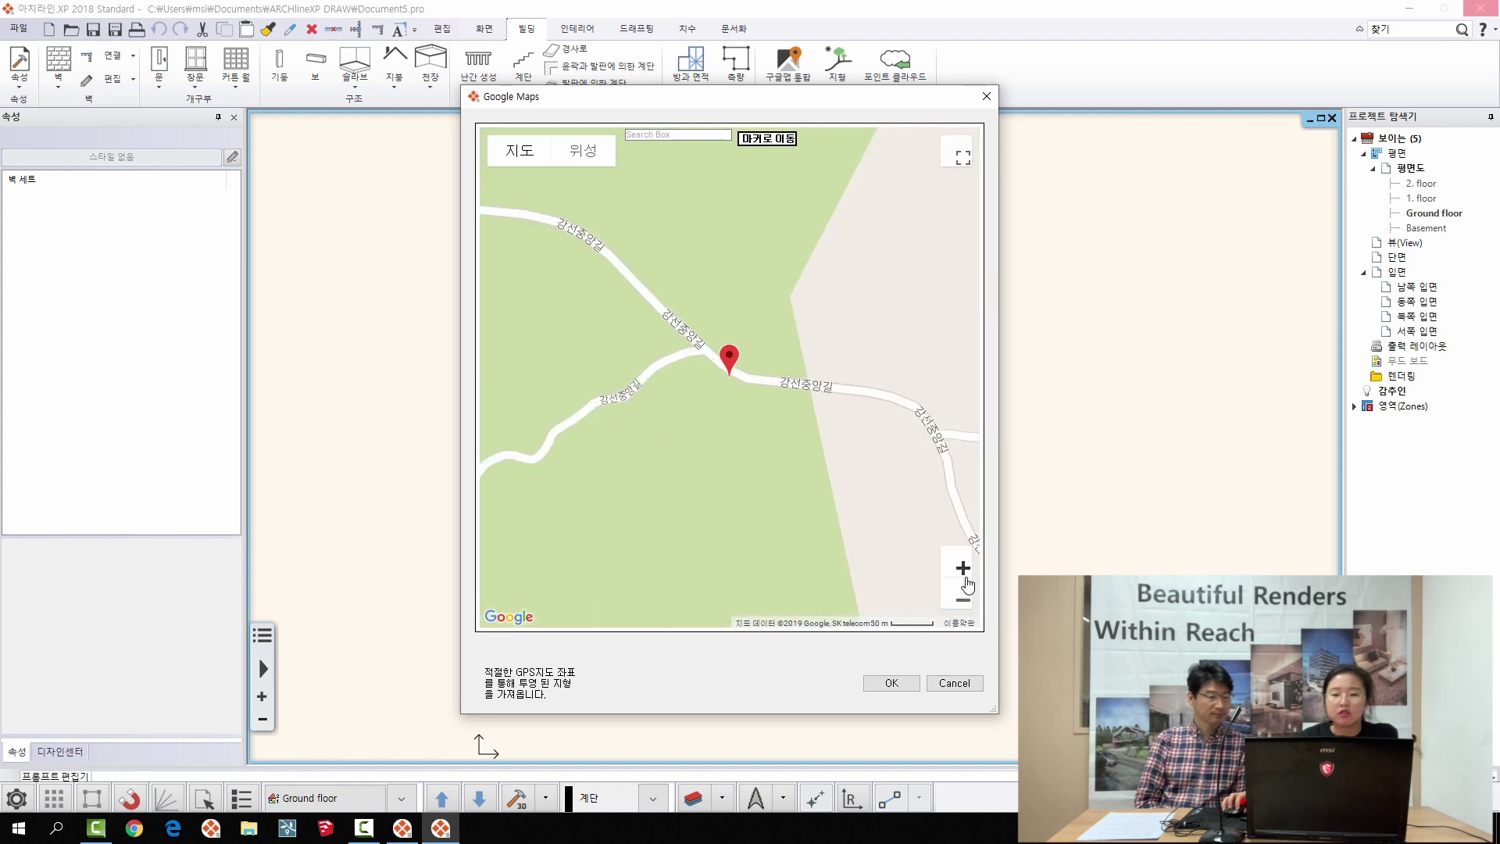
left_click(583, 150)
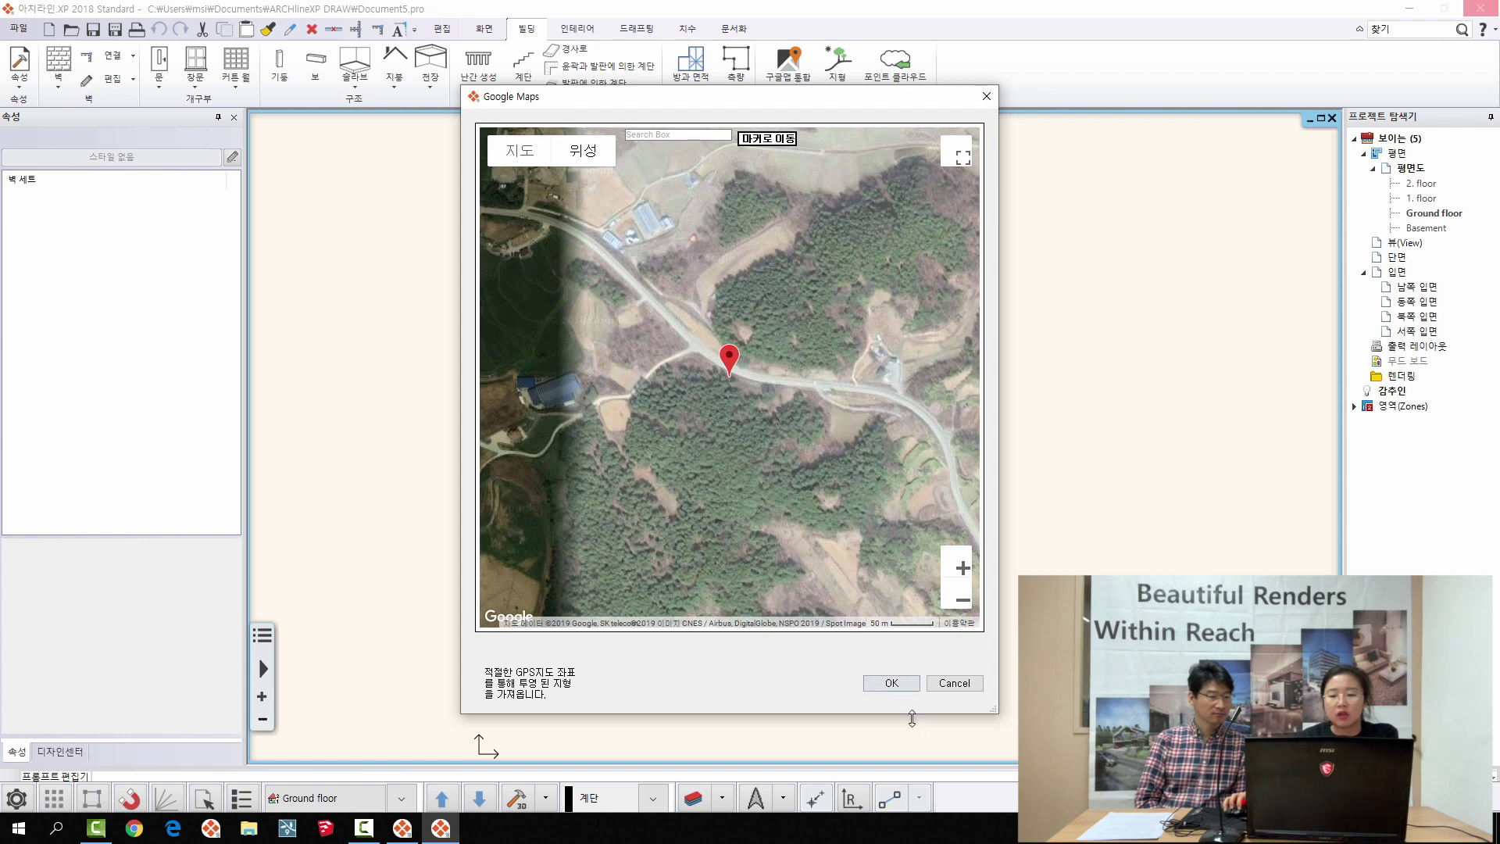
left_click(893, 684)
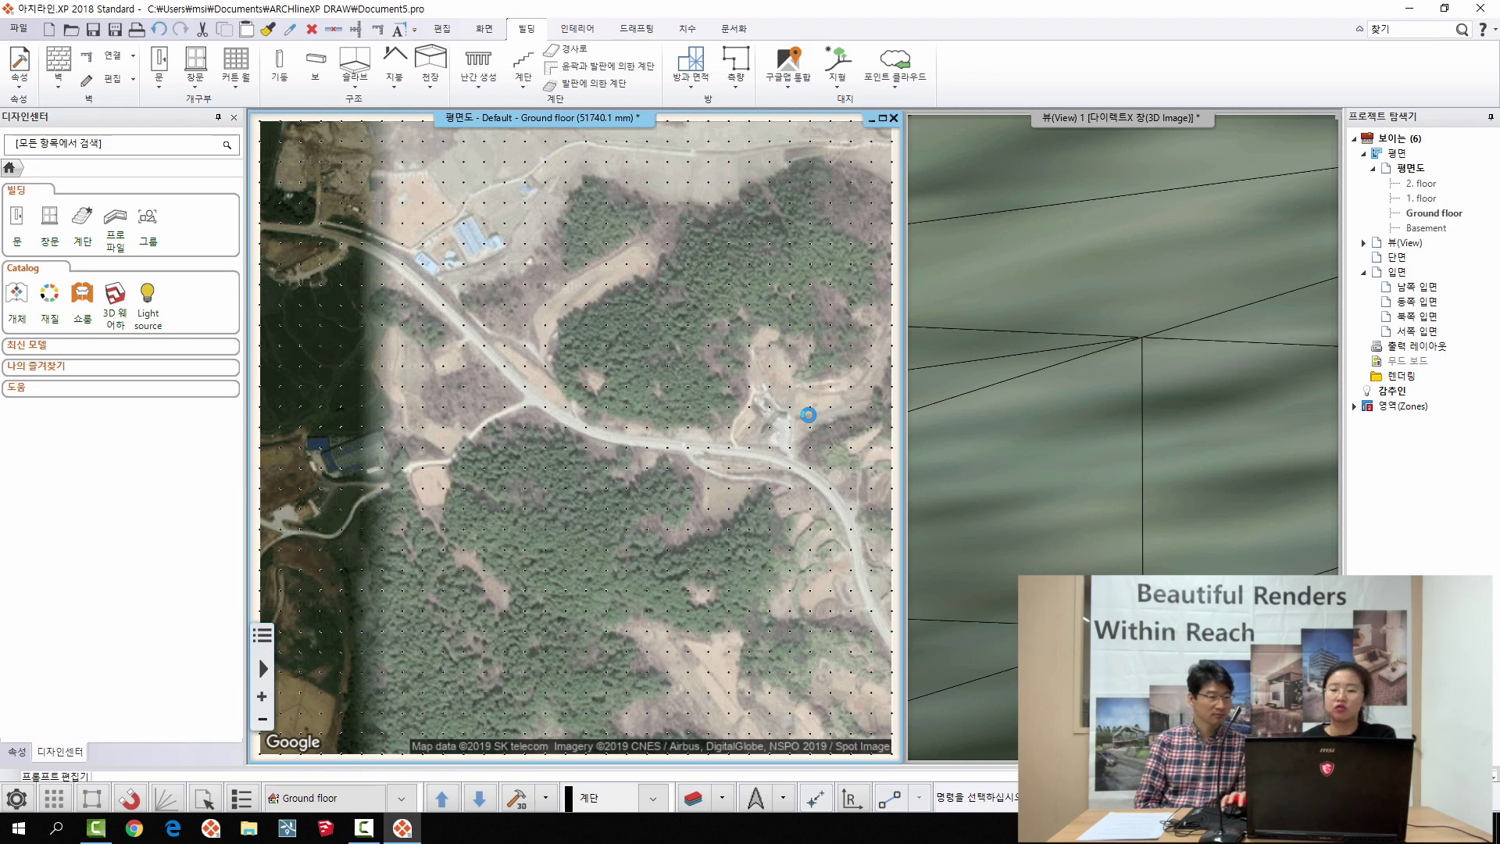
- Examine the imported terrain's relief and road layout from several angles in the 3D view and compare it with the floor plan
scroll(634, 423, "down", 2)
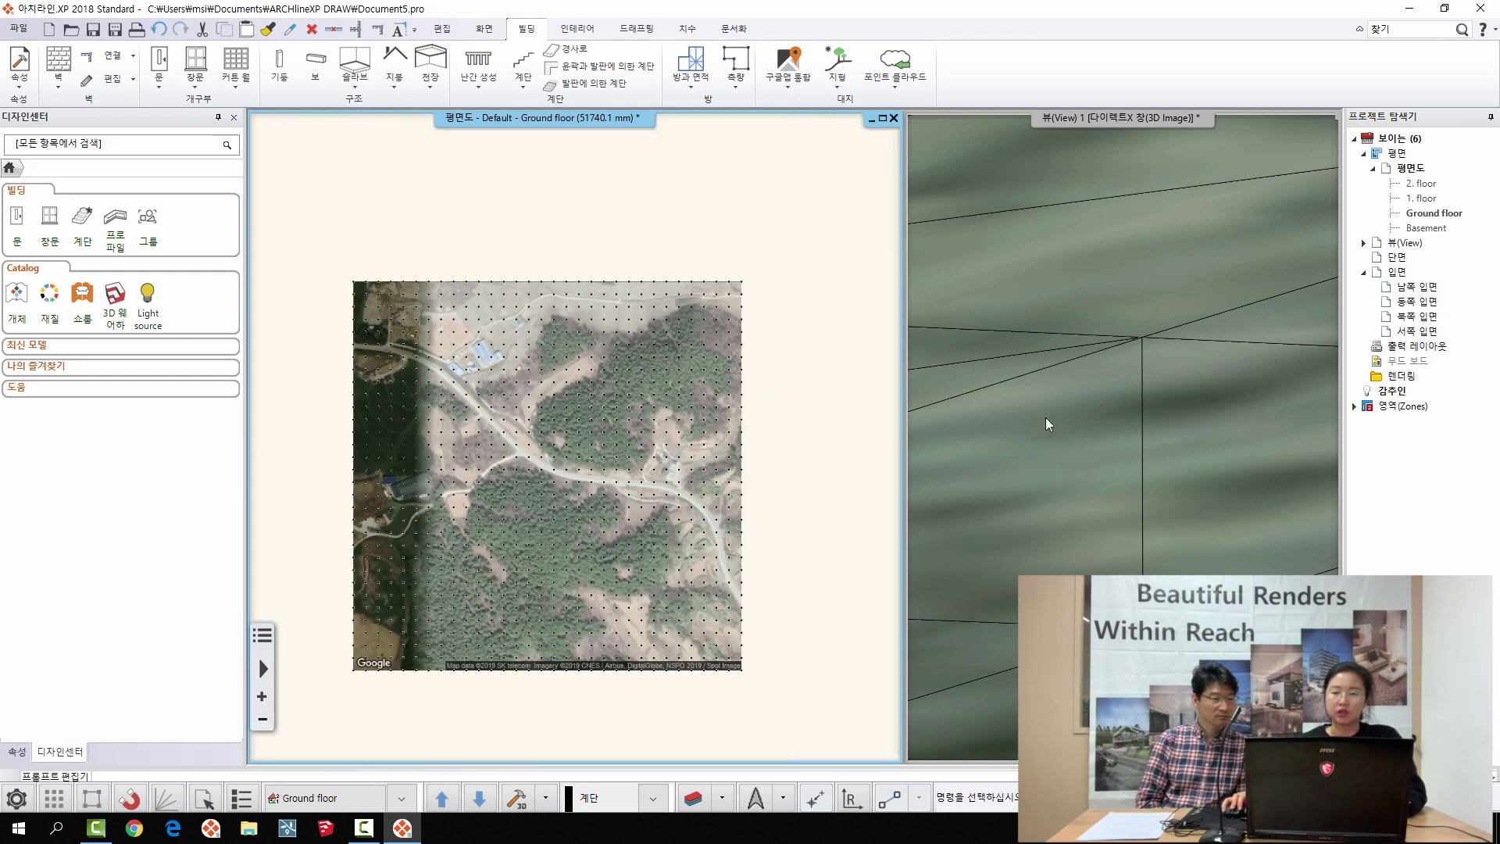
left_click(1101, 377)
scroll(1147, 425, "down", 10)
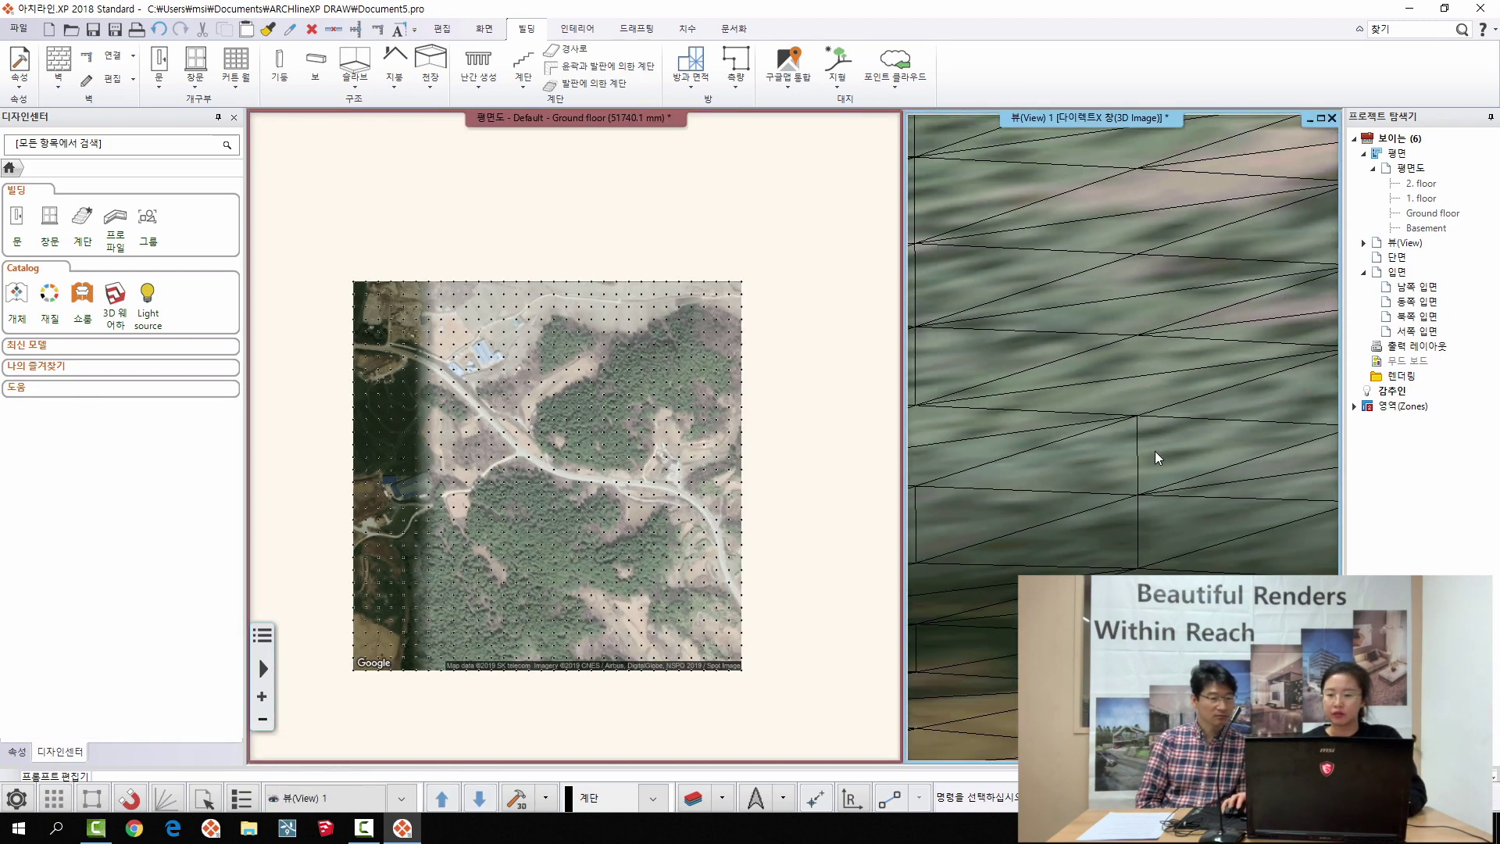
scroll(1130, 400, "down", 8)
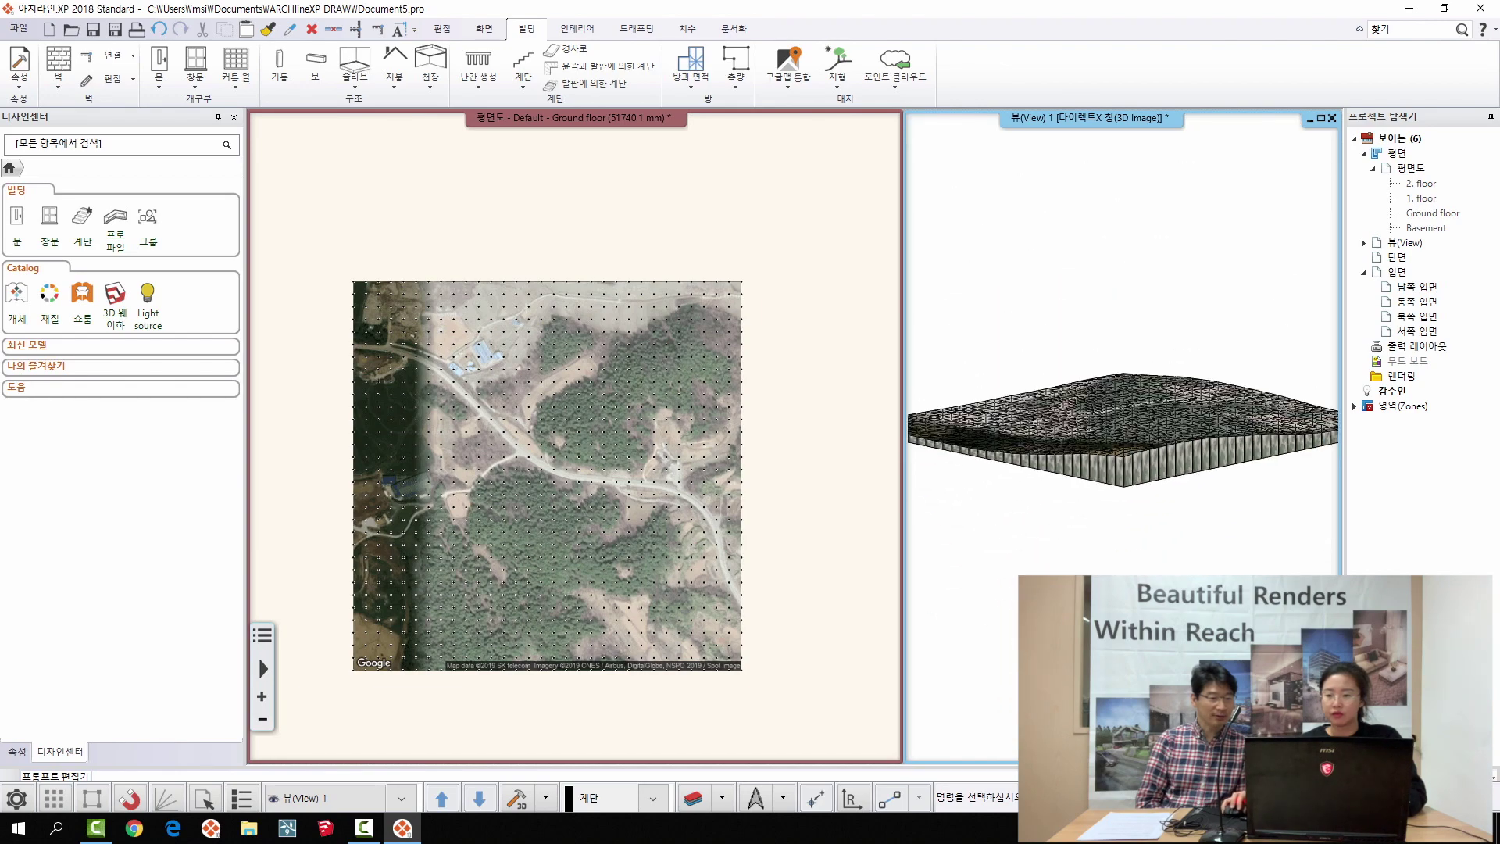
middle_click_drag(1131, 403, 1073, 429)
scroll(1147, 422, "up", 3)
scroll(1139, 425, "up", 4)
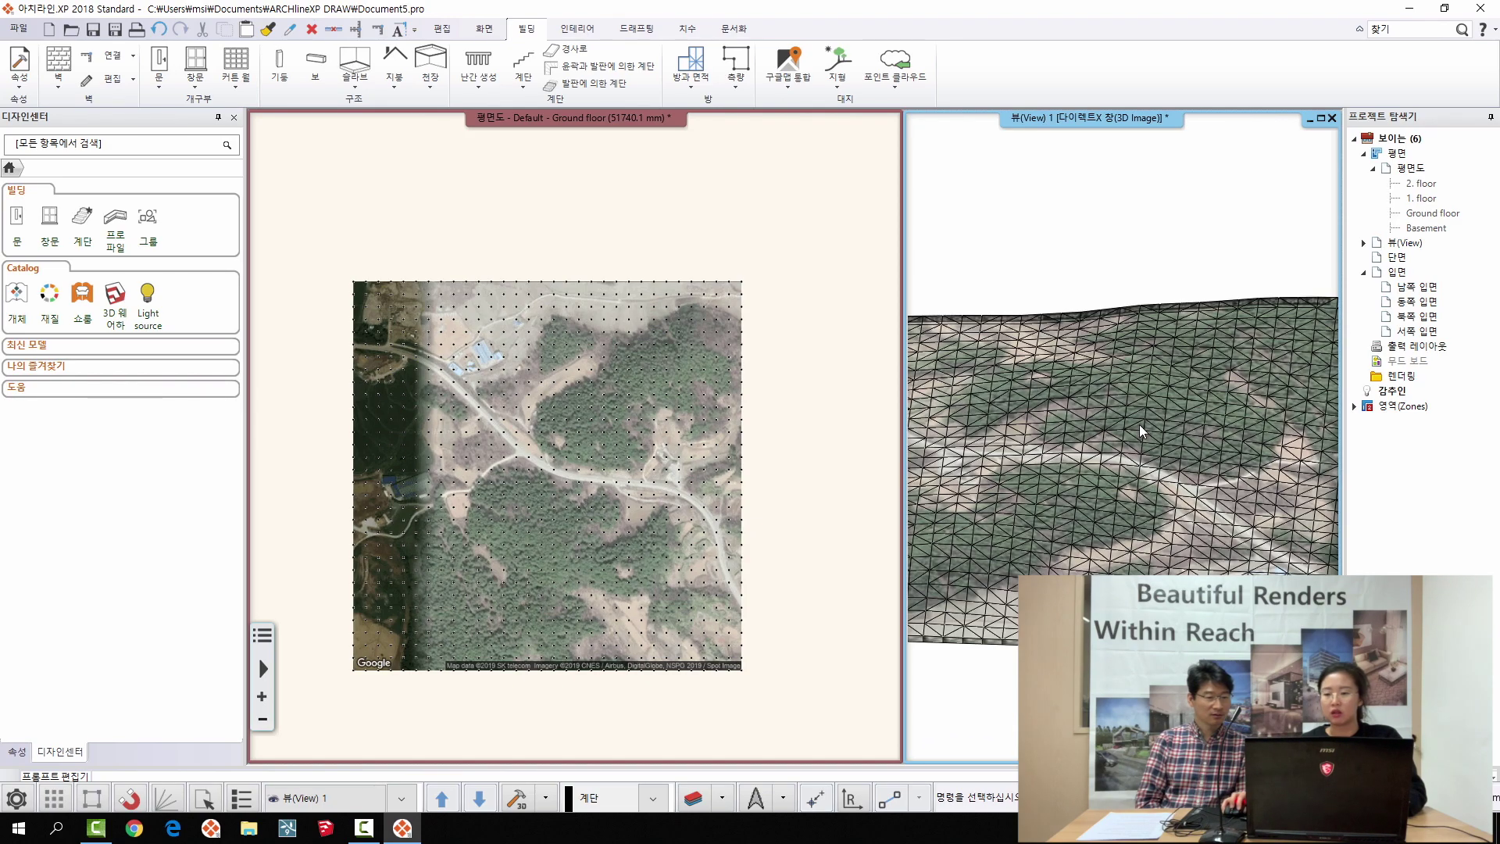
scroll(1140, 424, "down", 6)
middle_click_drag(1170, 450, 1243, 459)
middle_click_drag(1163, 419, 1187, 513)
scroll(1187, 514, "up", 5)
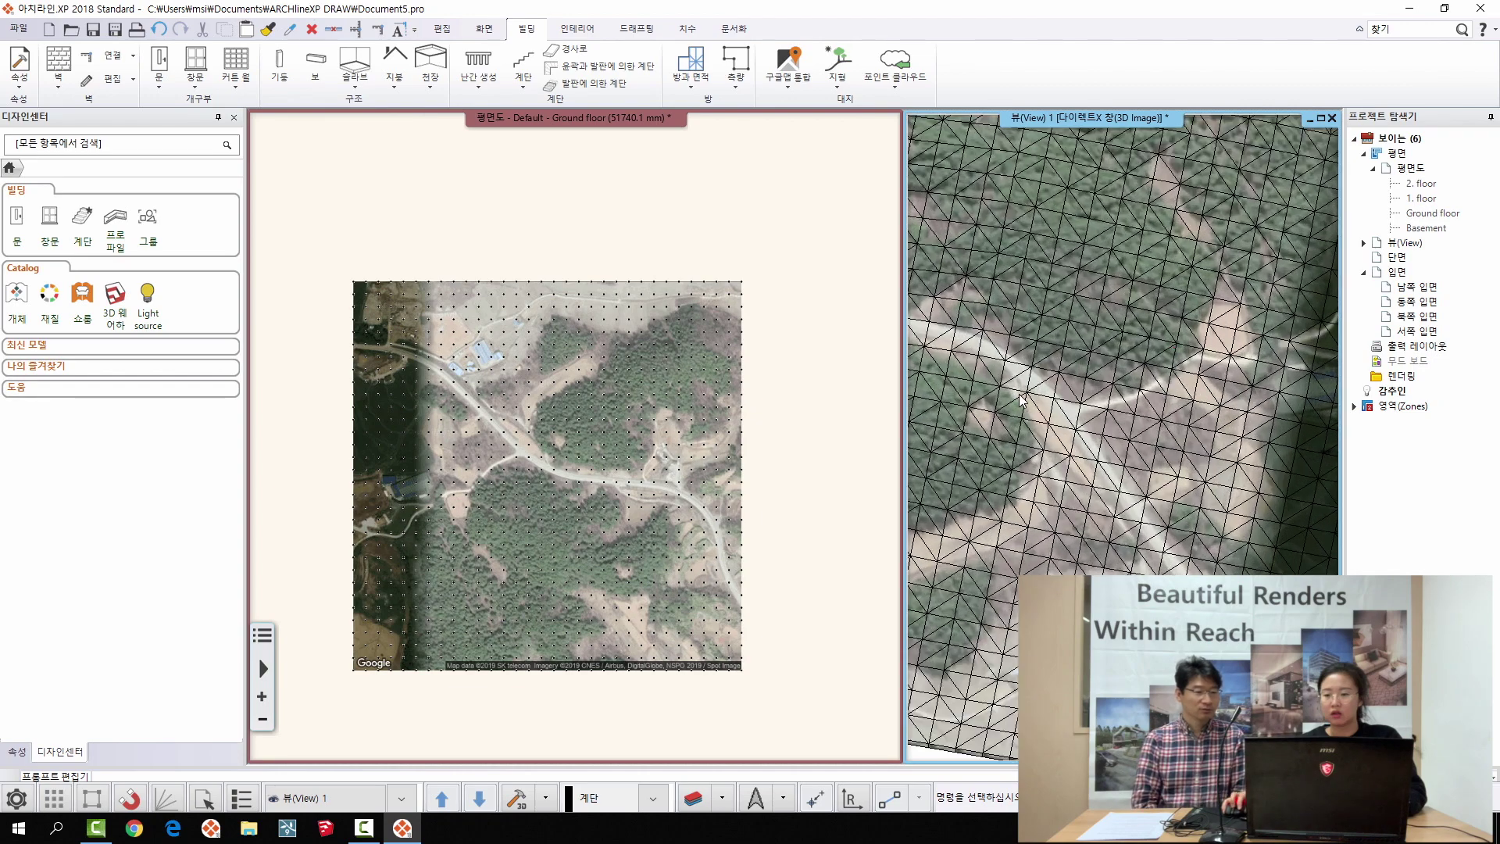
scroll(1154, 439, "down", 5)
middle_click_drag(1153, 438, 1155, 389)
middle_click_drag(549, 524, 591, 460)
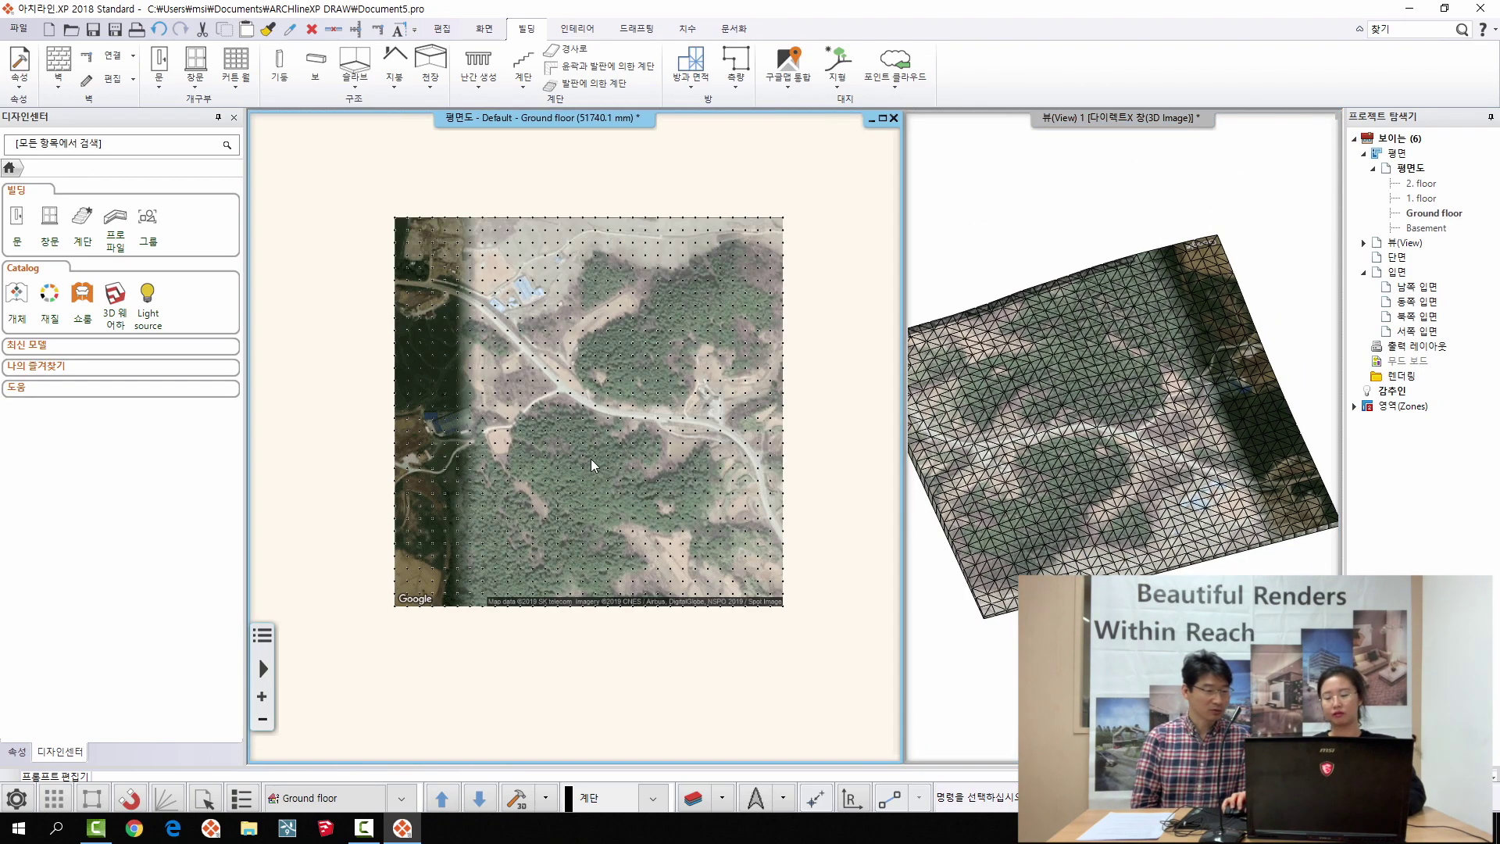
scroll(1122, 562, "up", 4)
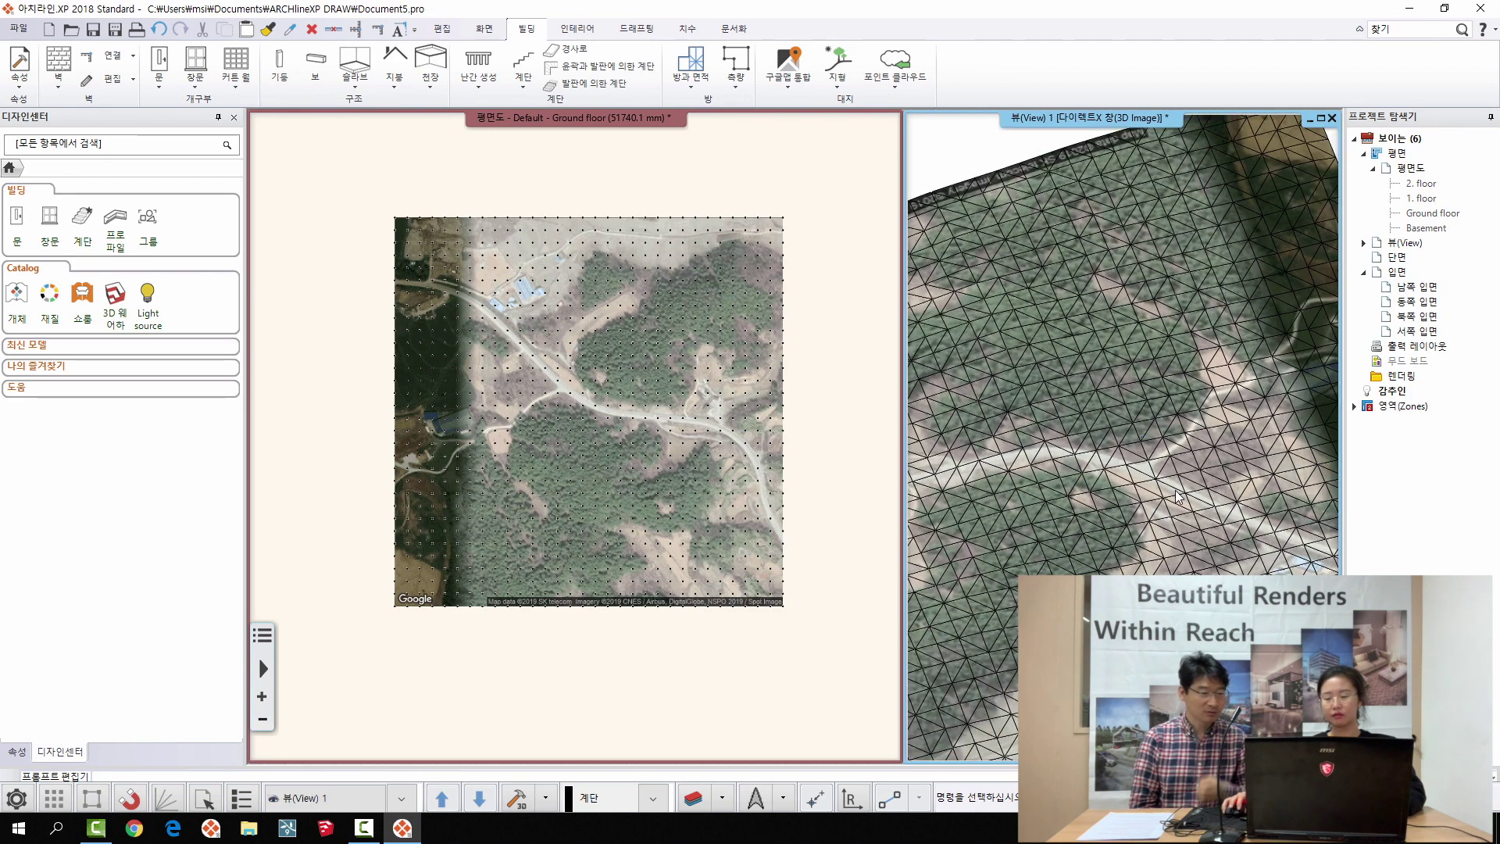
scroll(1122, 561, "down", 4)
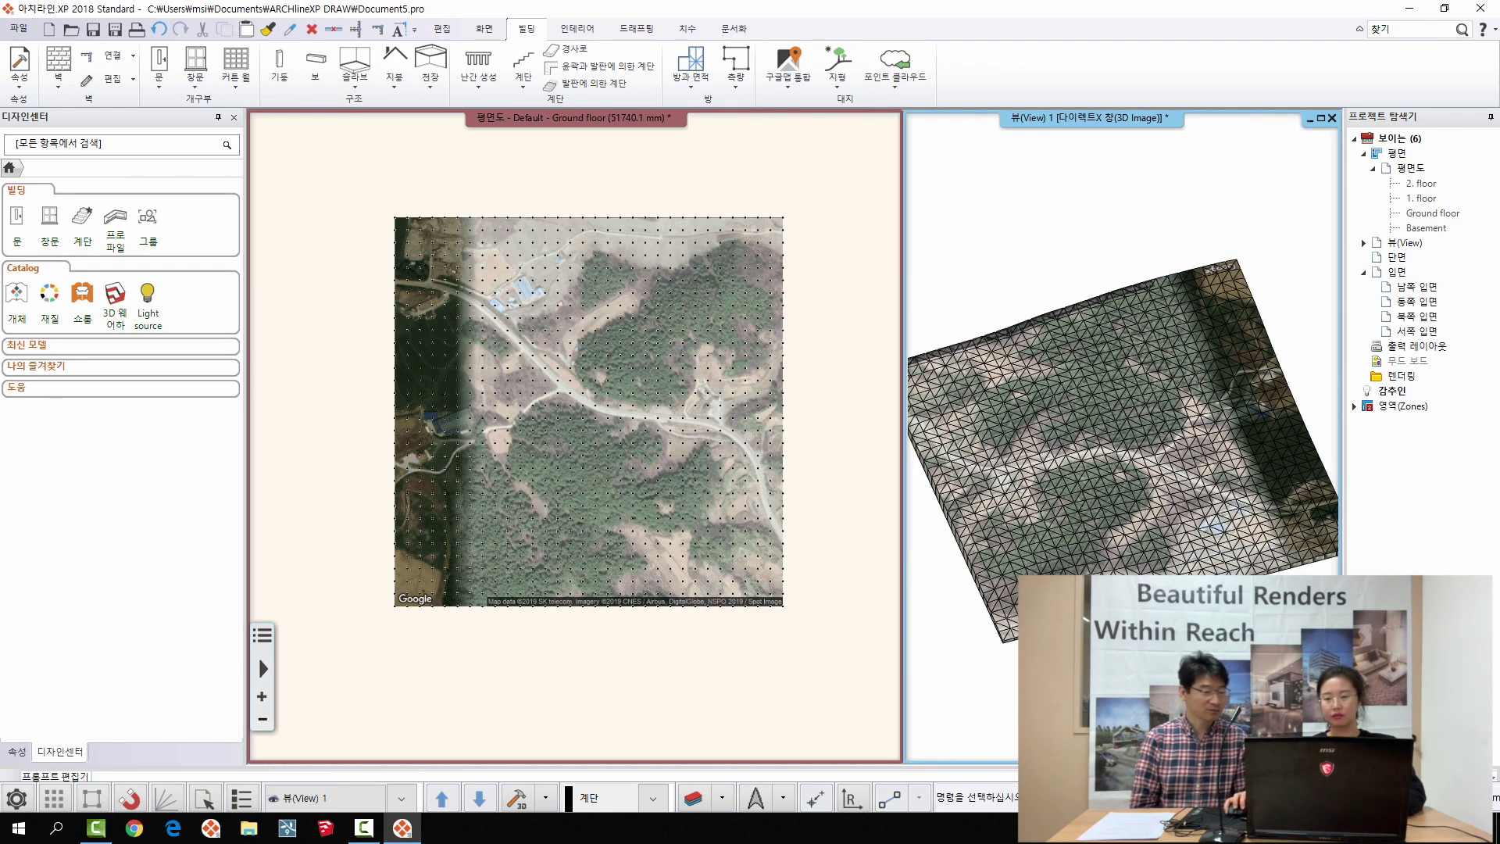
middle_click_drag(674, 390, 646, 447)
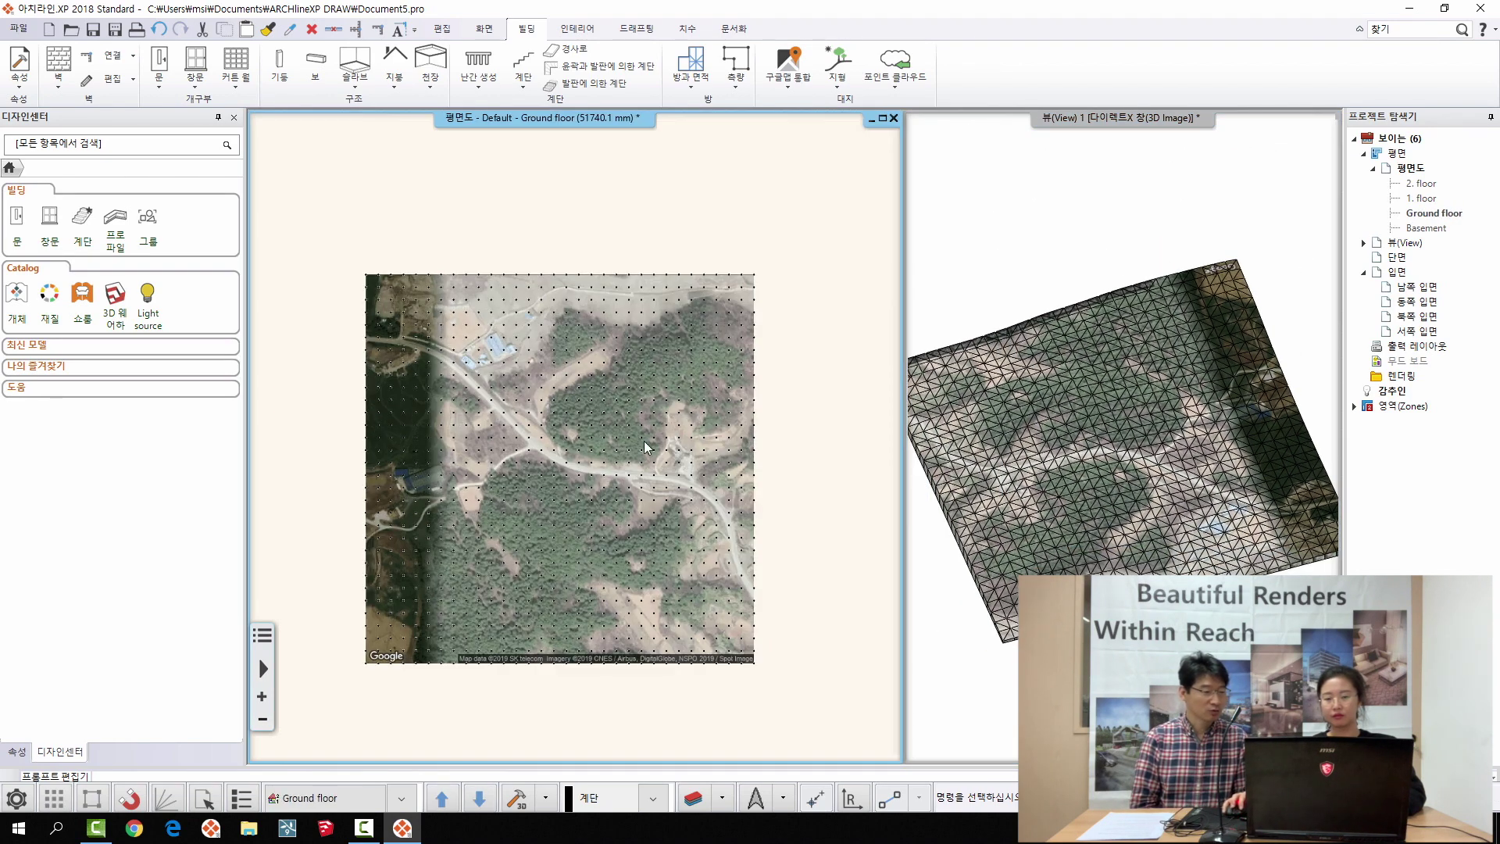
- Close the terrain project without saving and create a new project with the default project data
left_click(13, 31)
left_click(102, 50)
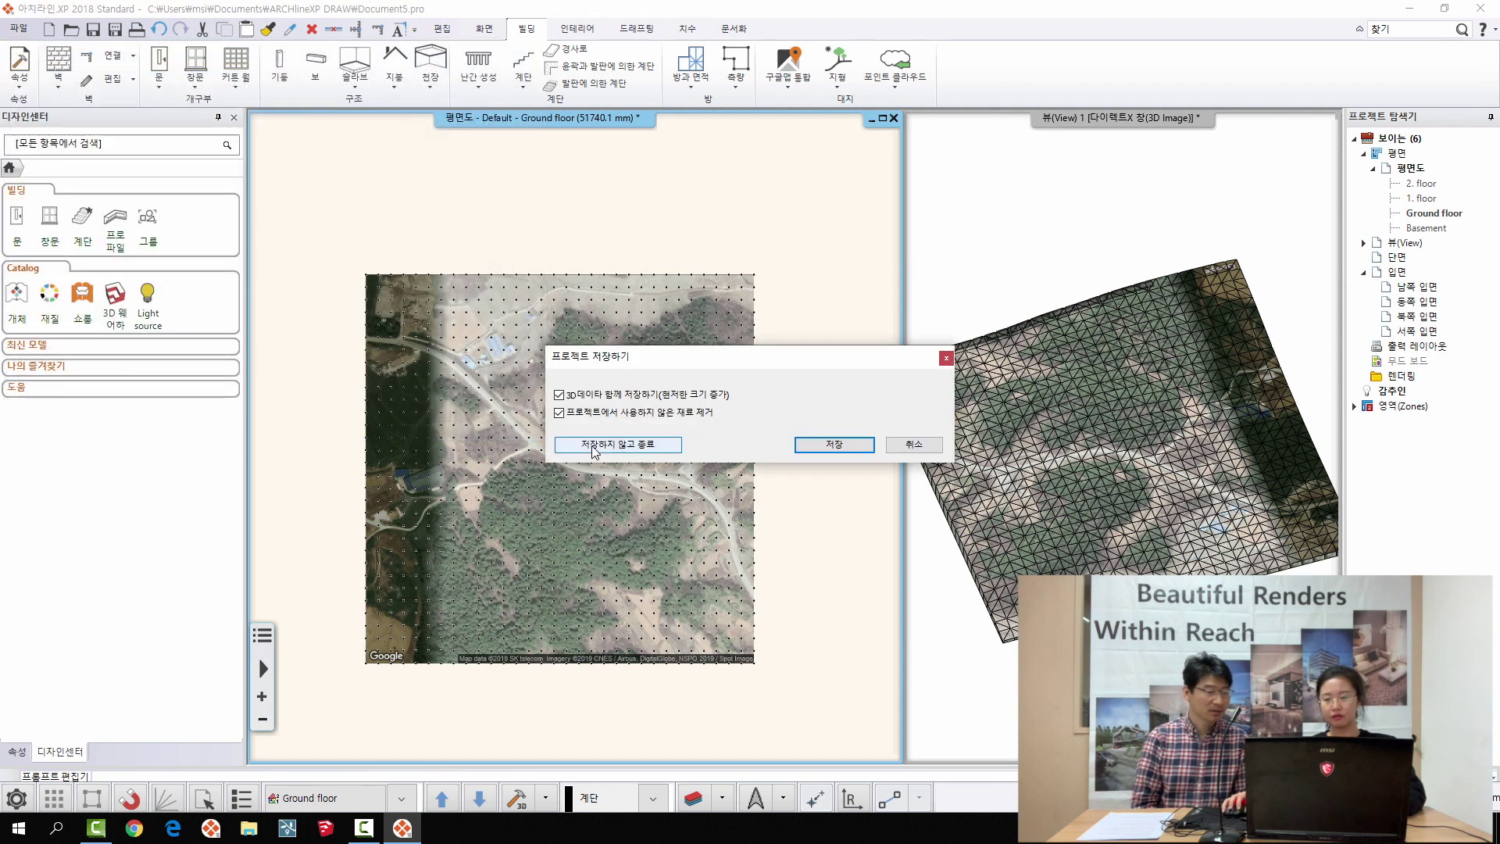
left_click(613, 440)
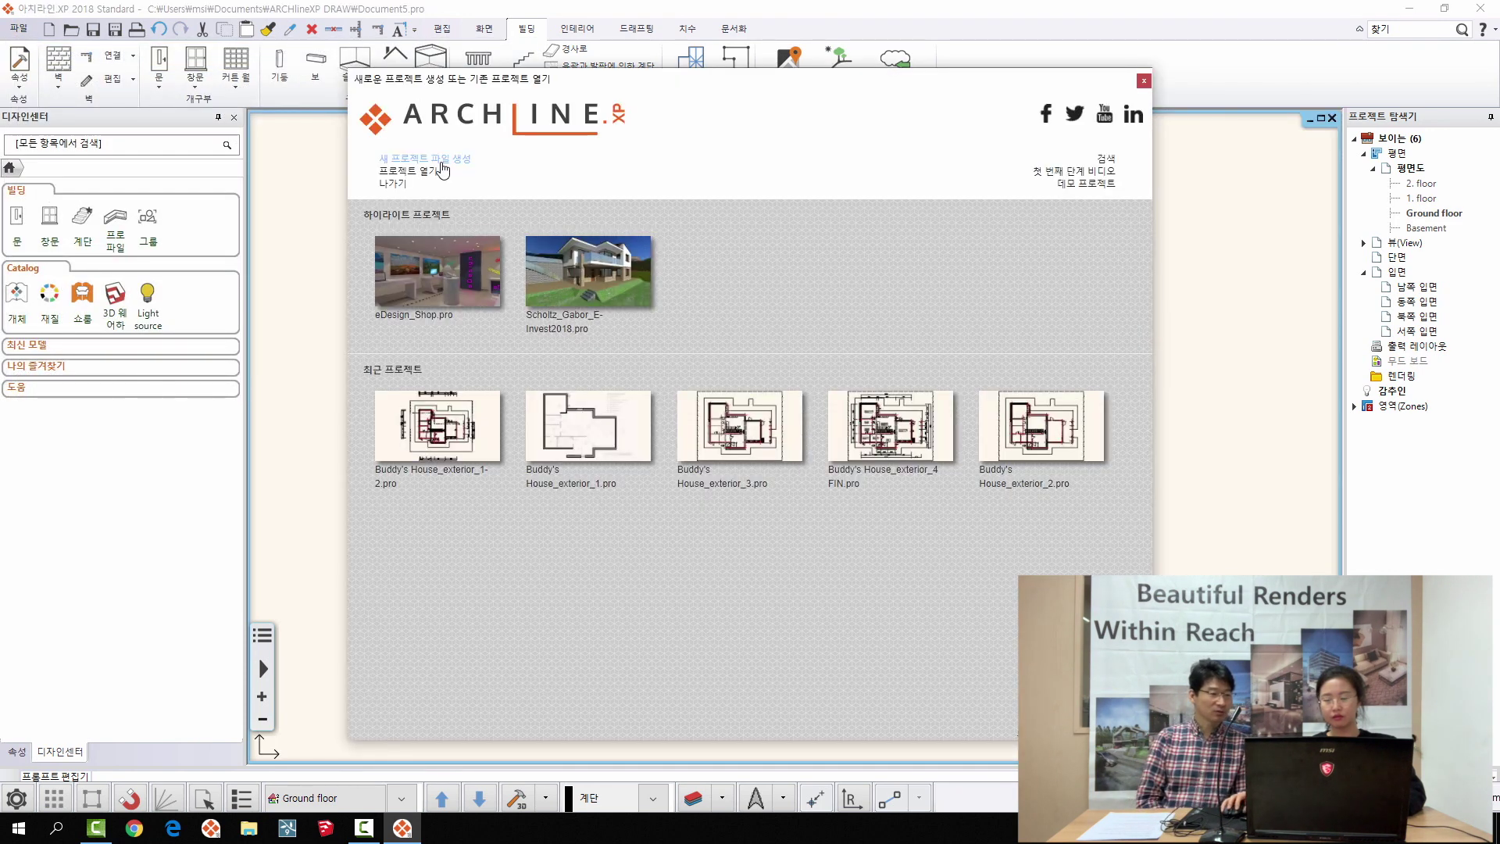
left_click(437, 160)
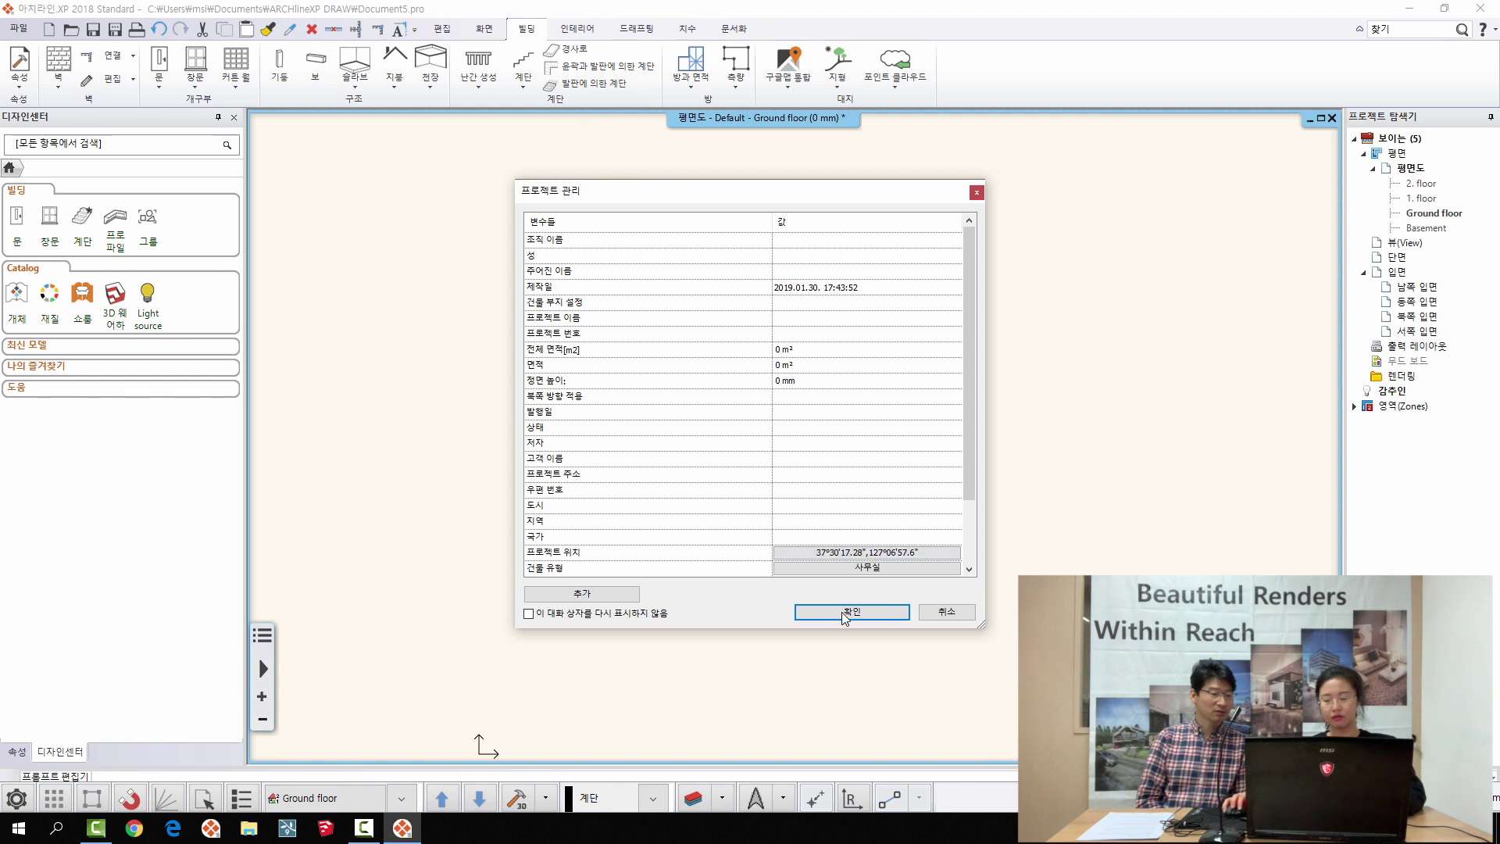
left_click(841, 612)
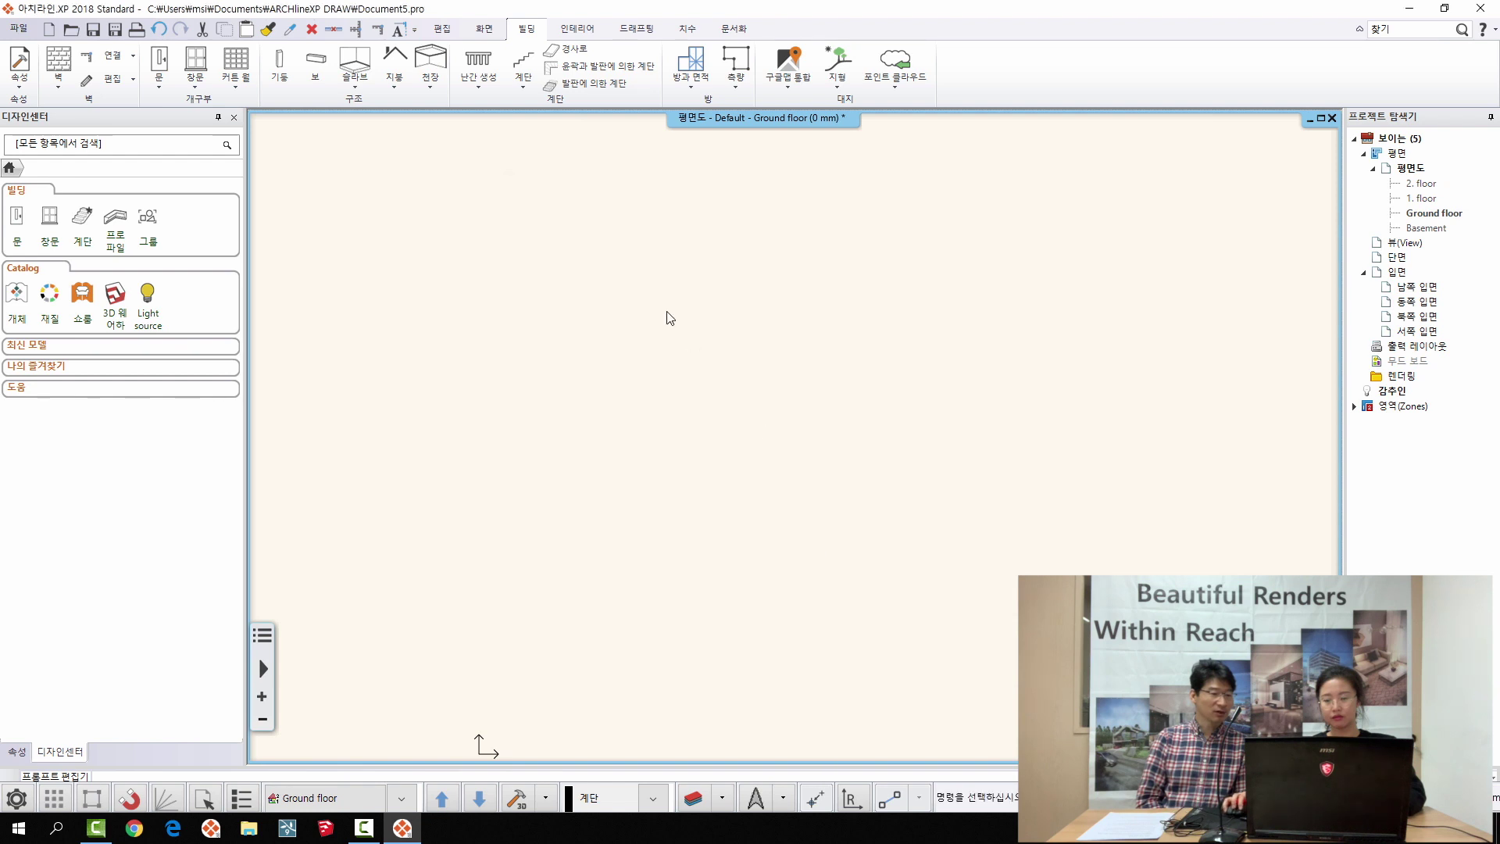
- Switch to the Chrome browser and open the Naver home page
left_click(171, 831)
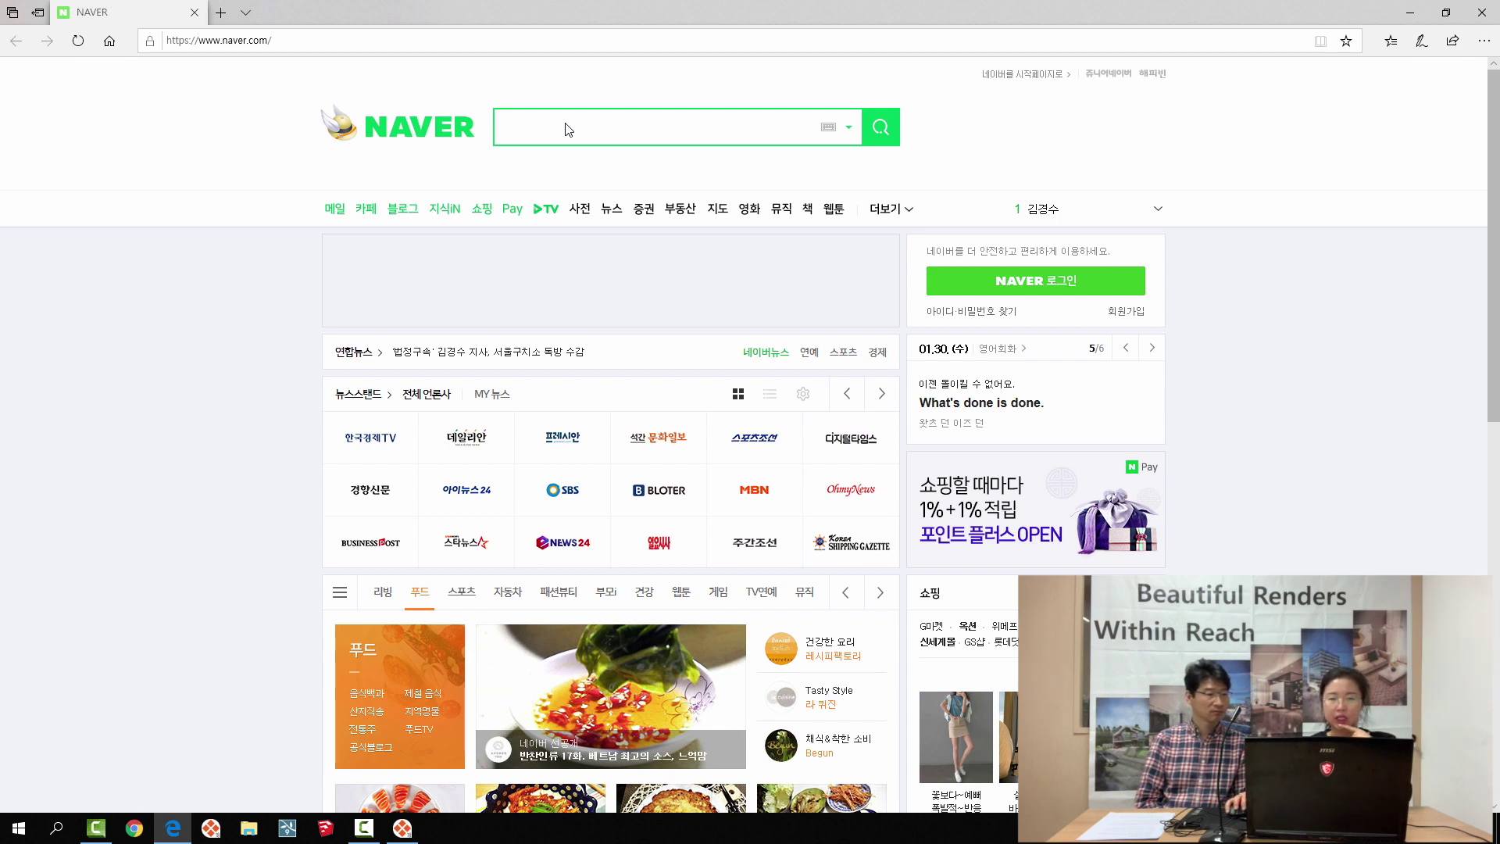
left_click(1492, 11)
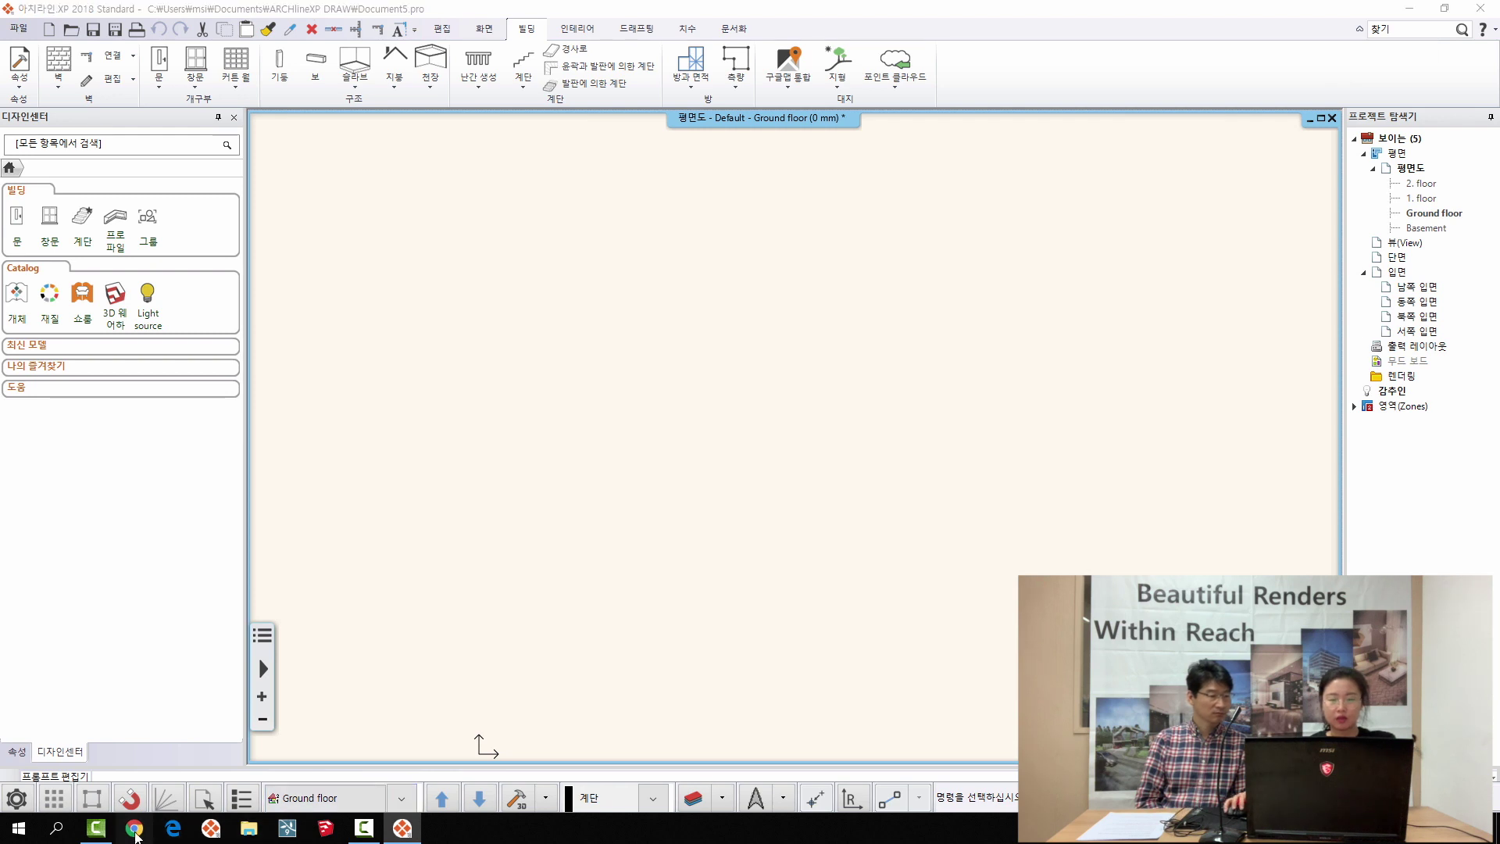
left_click(134, 830)
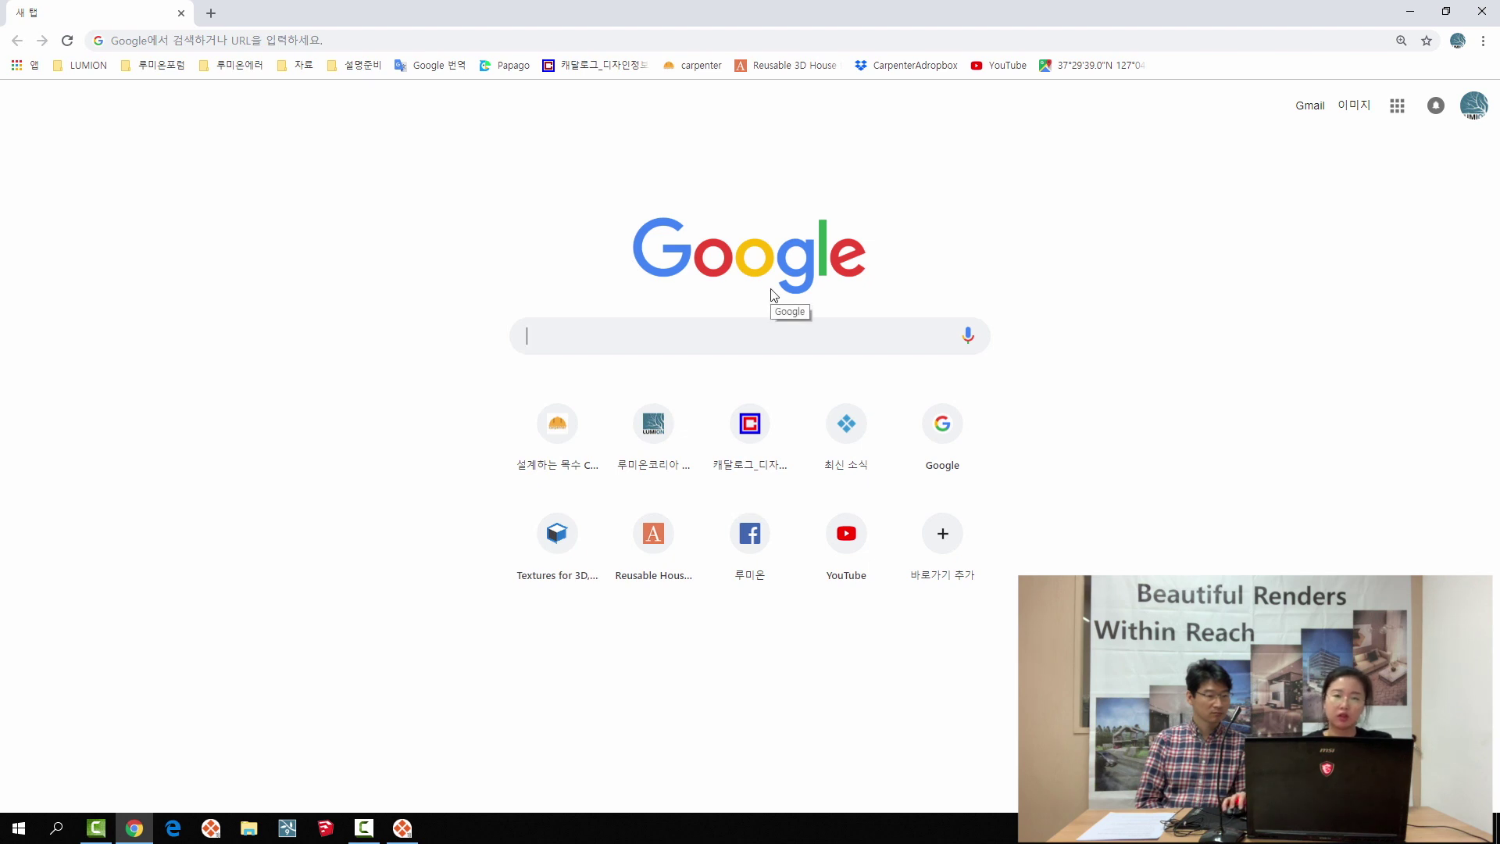
left_click(567, 41)
type("na")
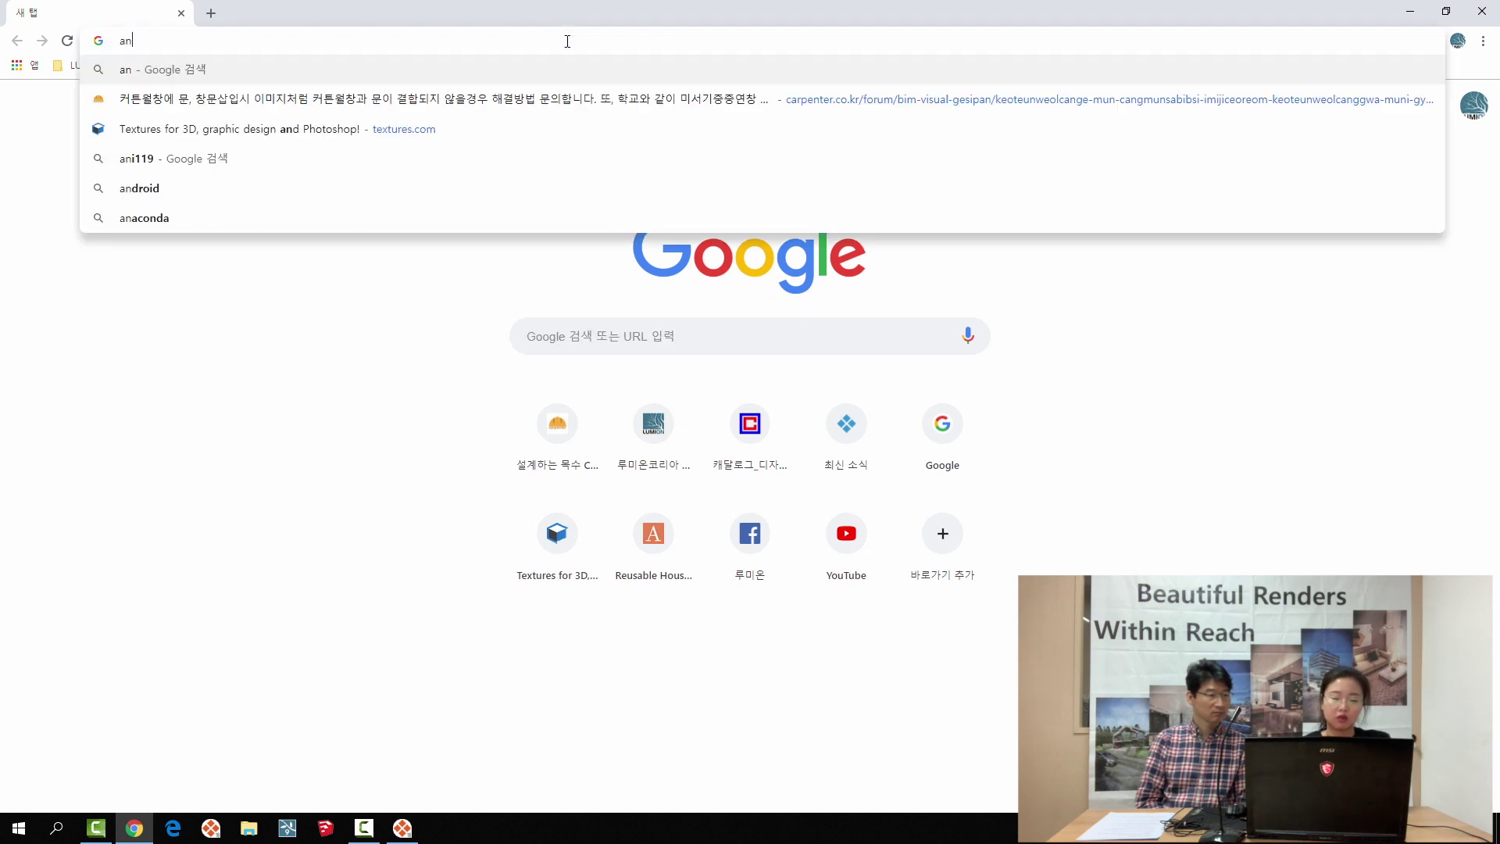
key("Return")
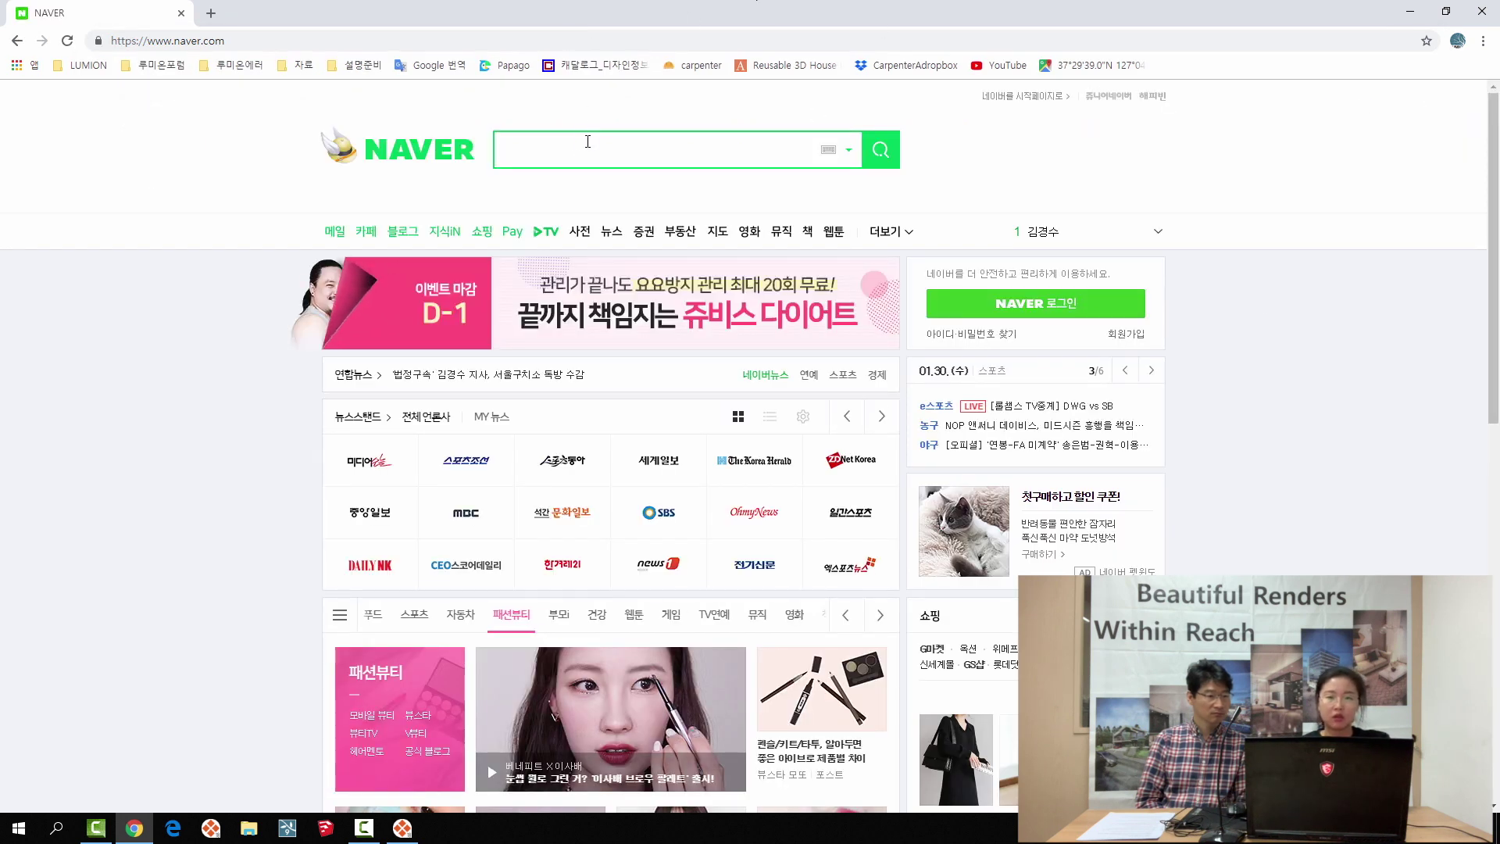
- Search Naver for 국토지리정보원 and open the institute's website from the search results
type("as")
key("BackSpace")
key("BackSpace")
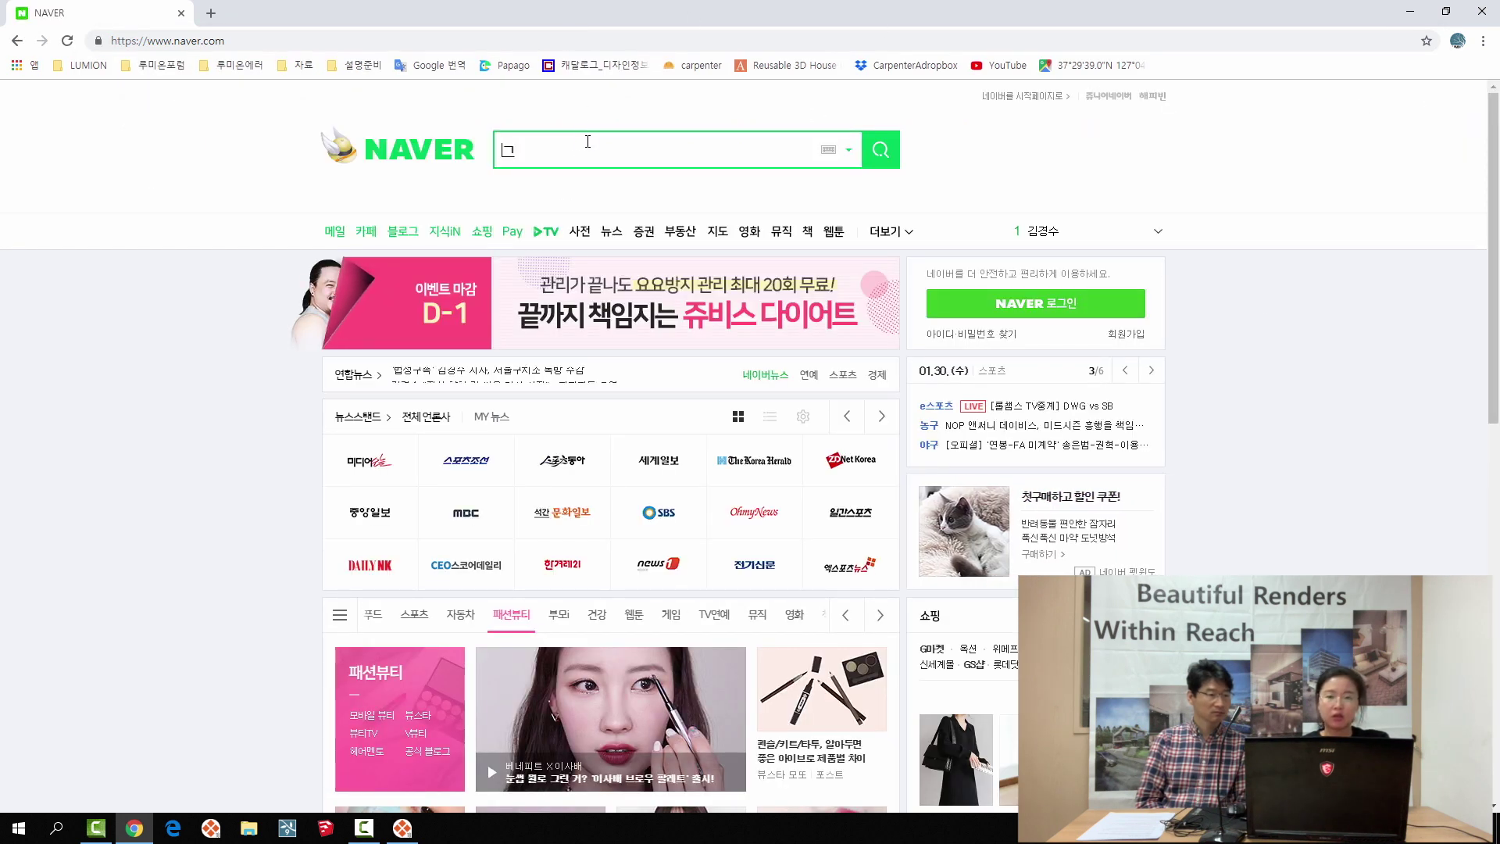
type("국토지리")
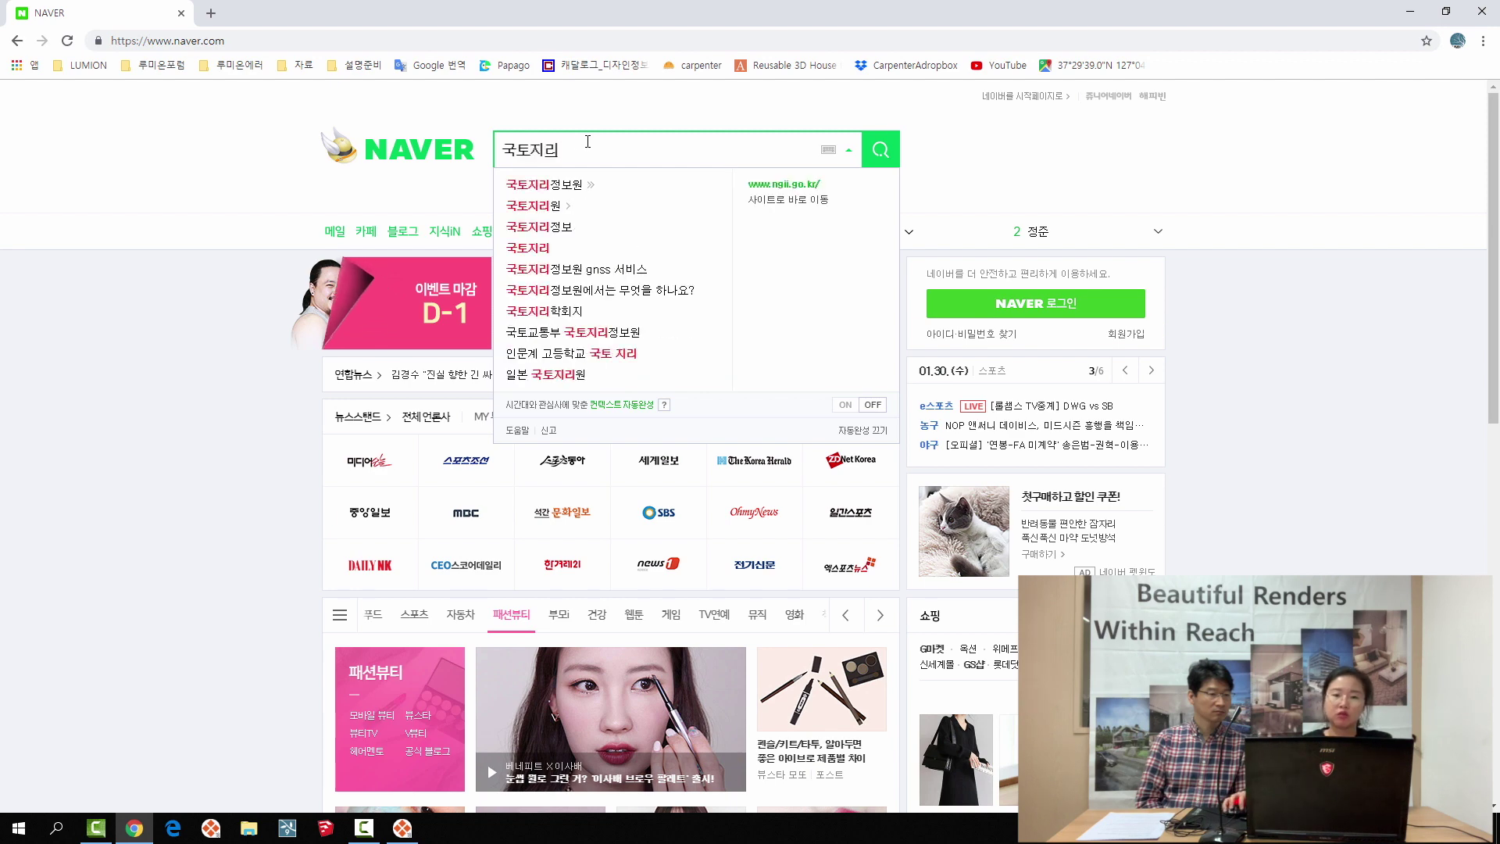
left_click(581, 185)
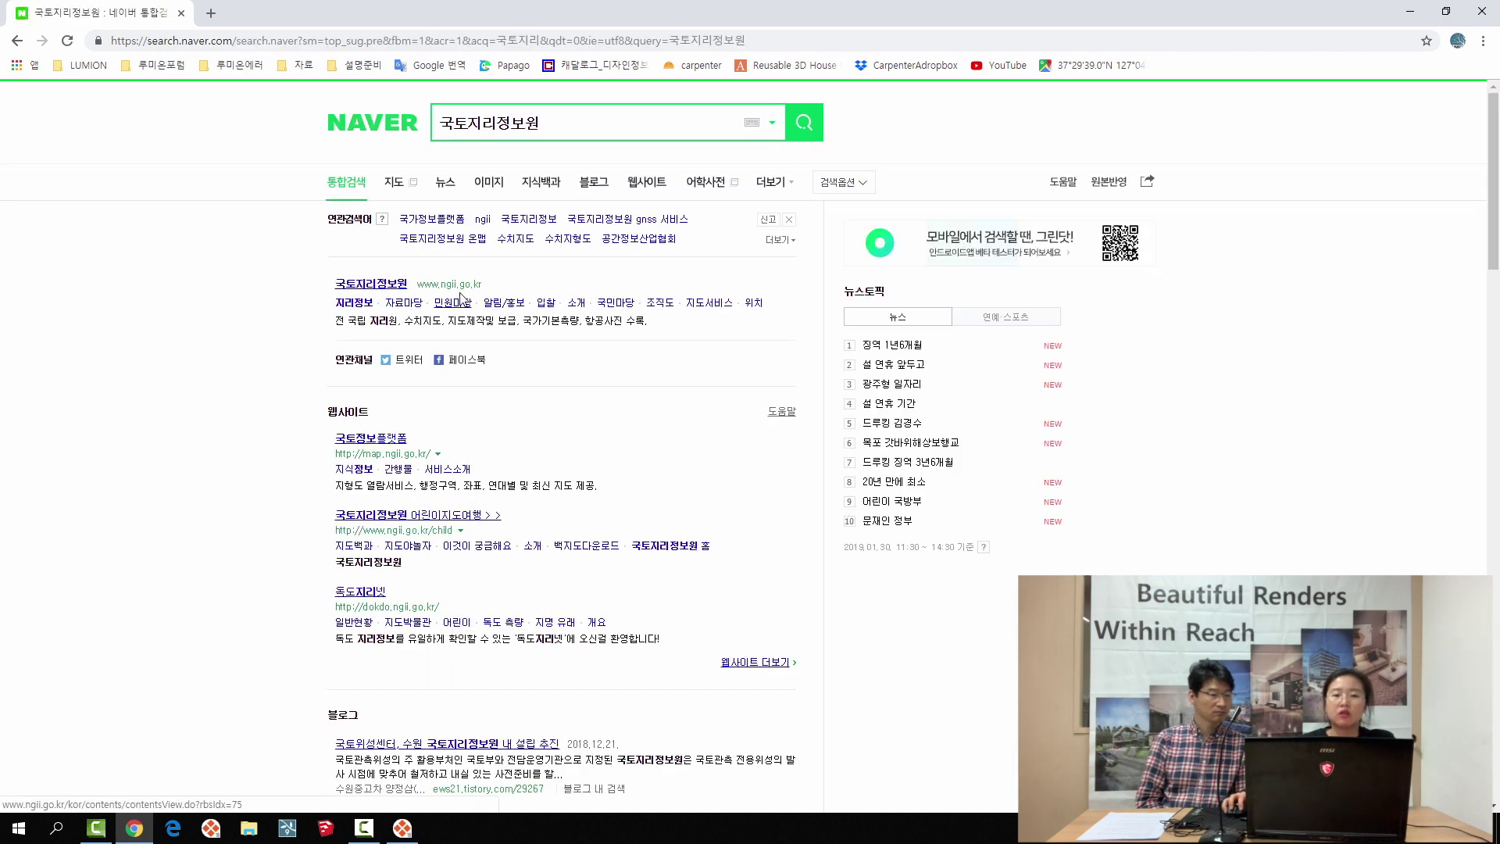
left_click(452, 285)
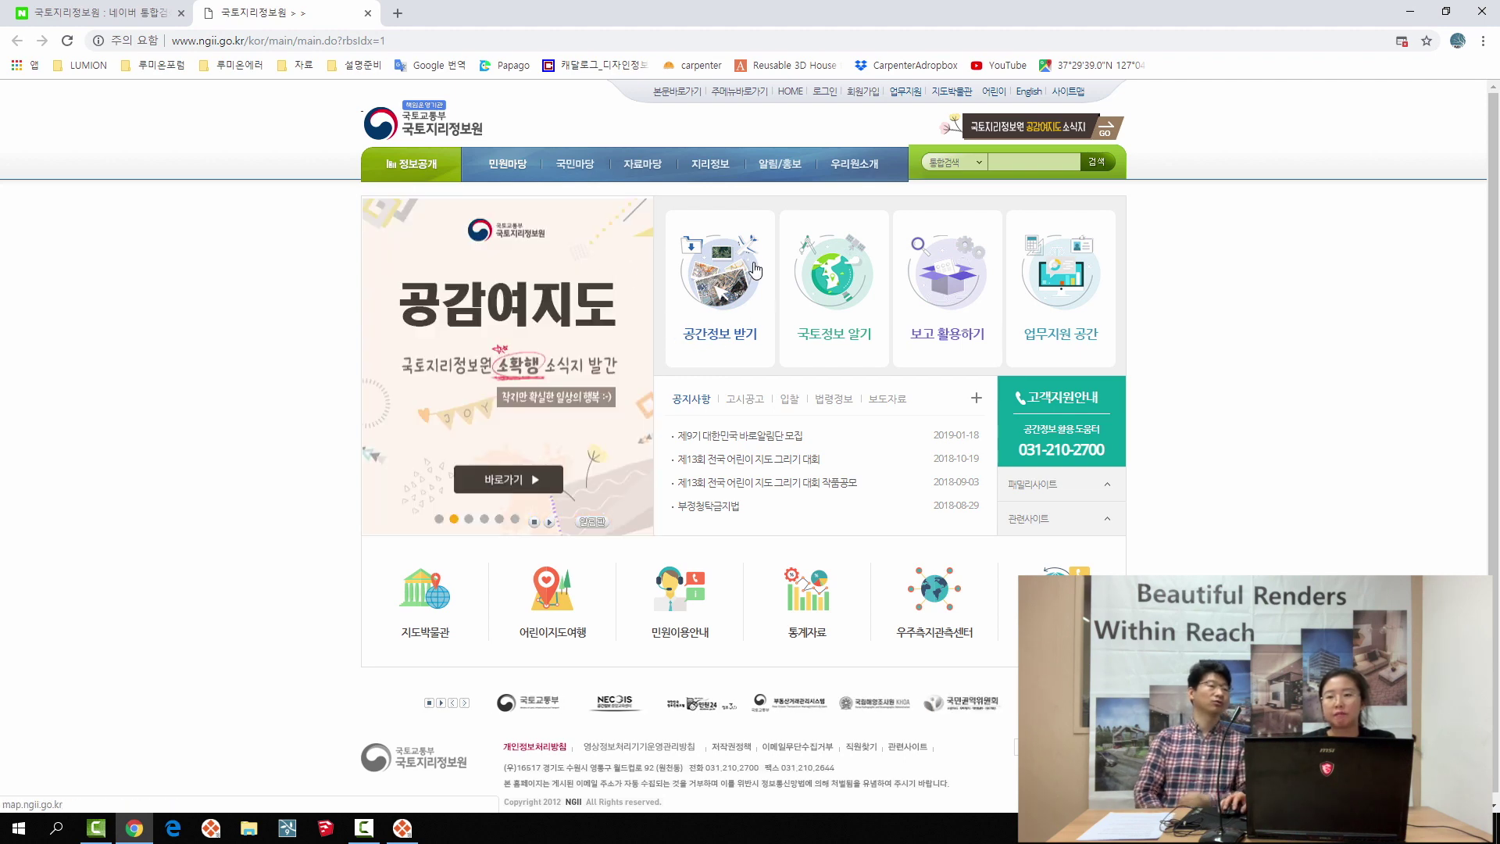
- Switch from the institute's website back to the empty project in ARCHLine.XP
left_click(1460, 7)
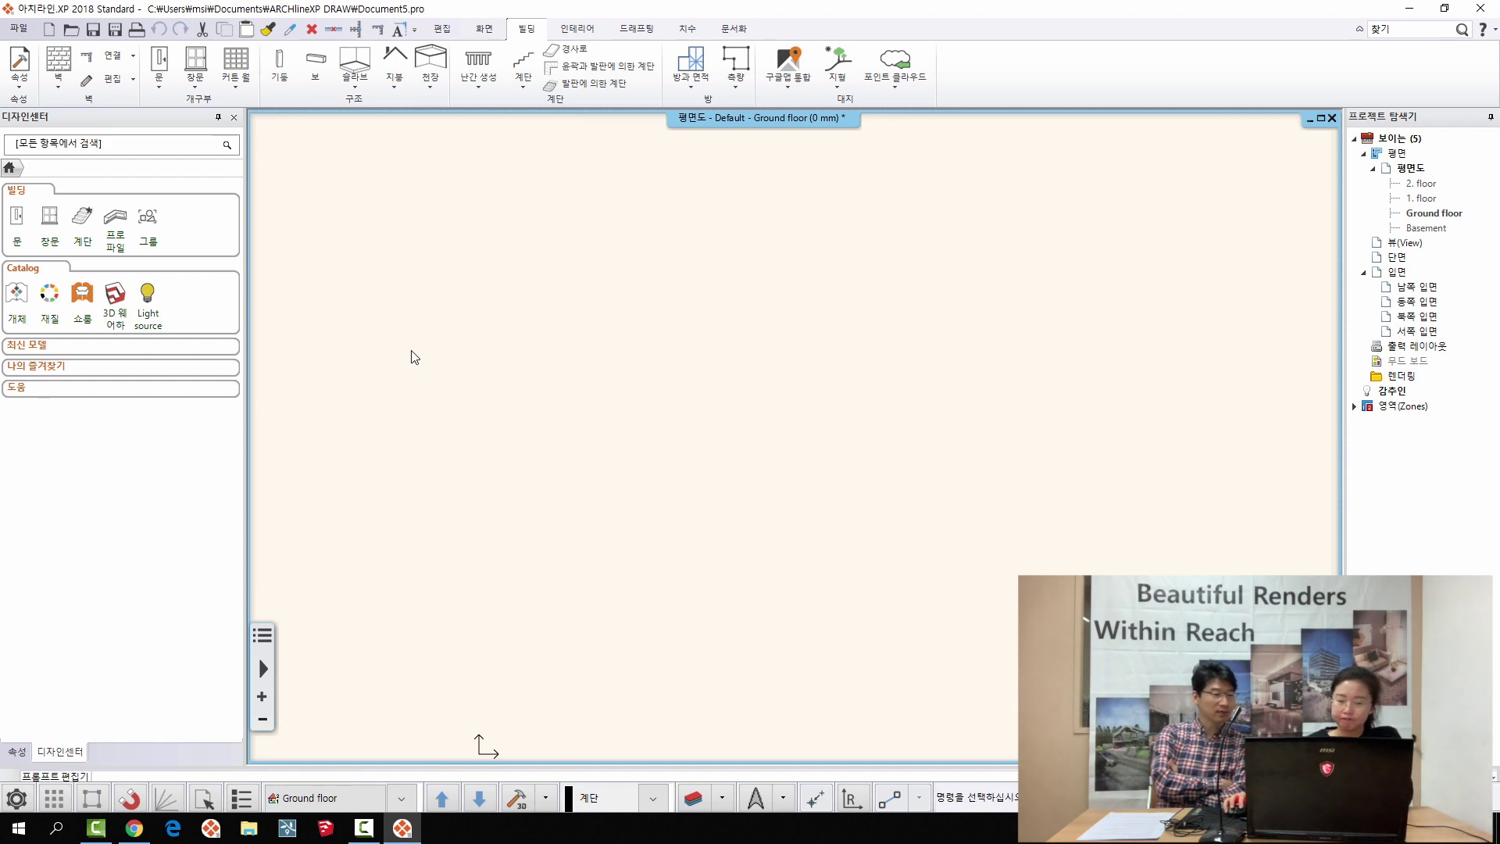
left_click(134, 827)
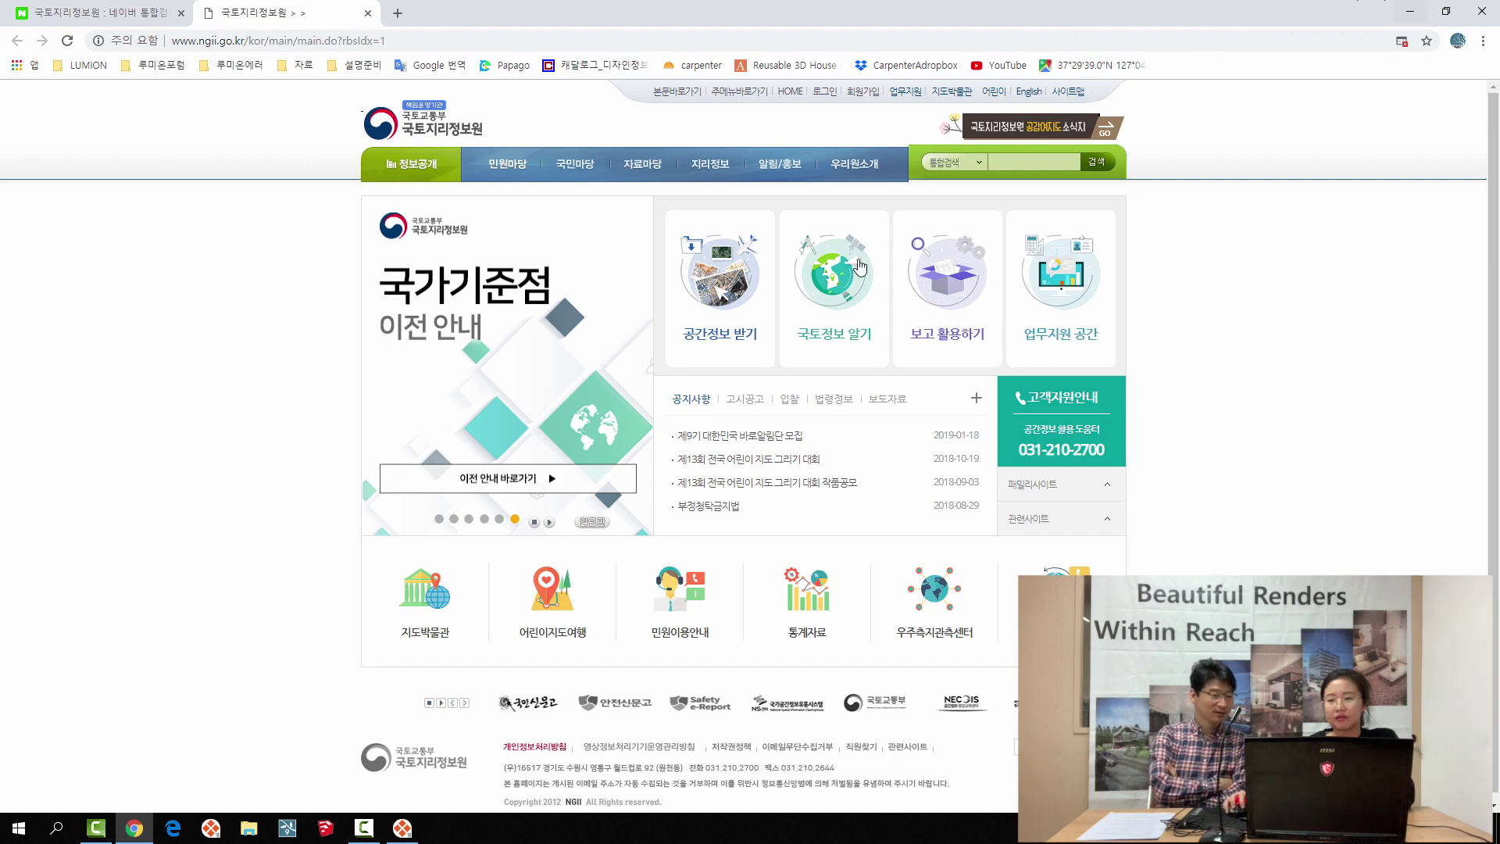
left_click(1411, 12)
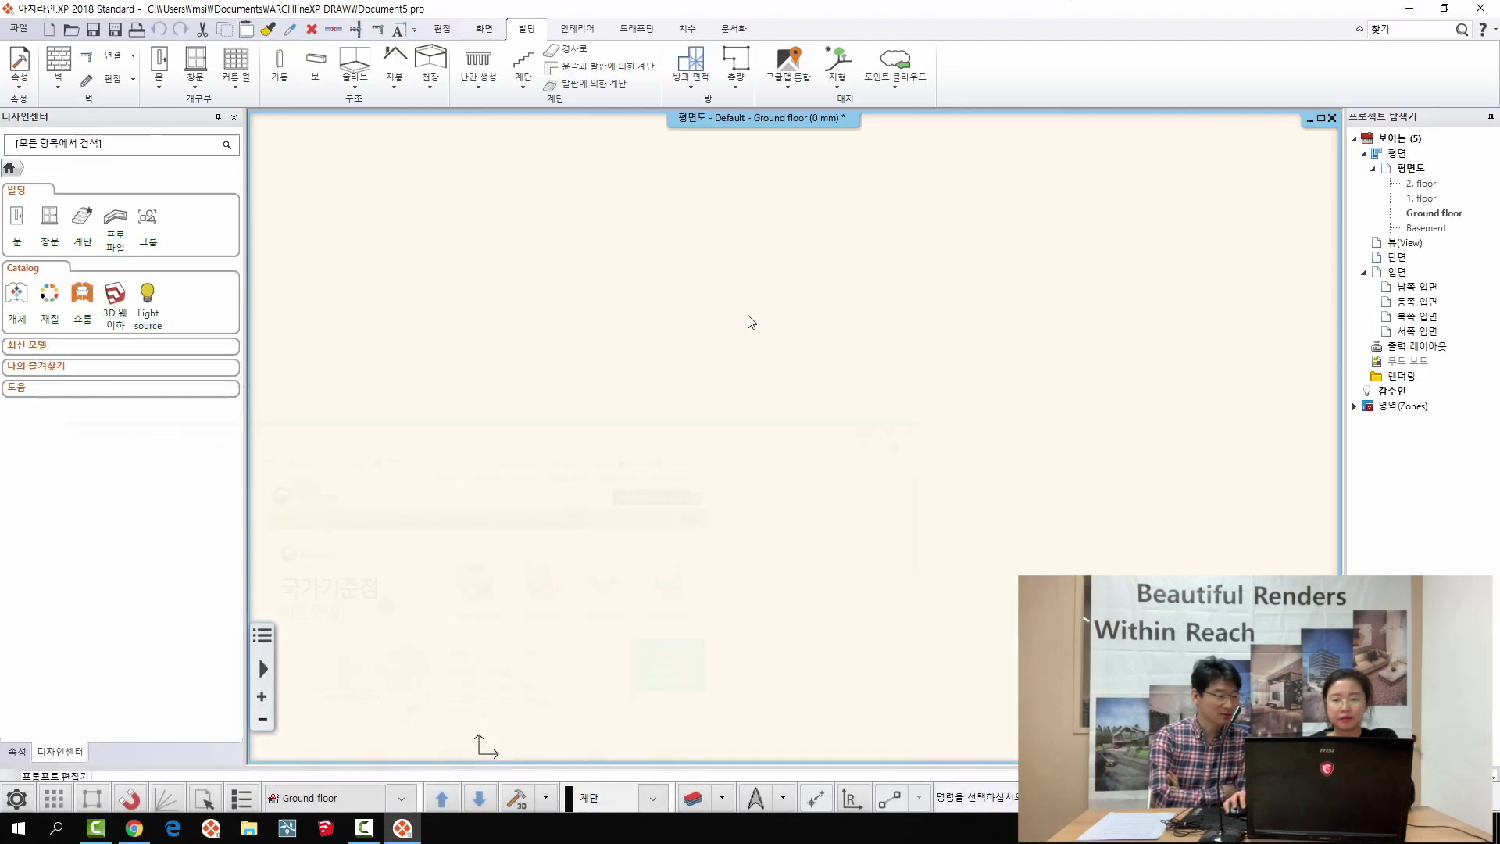
left_click_drag(631, 279, 804, 425)
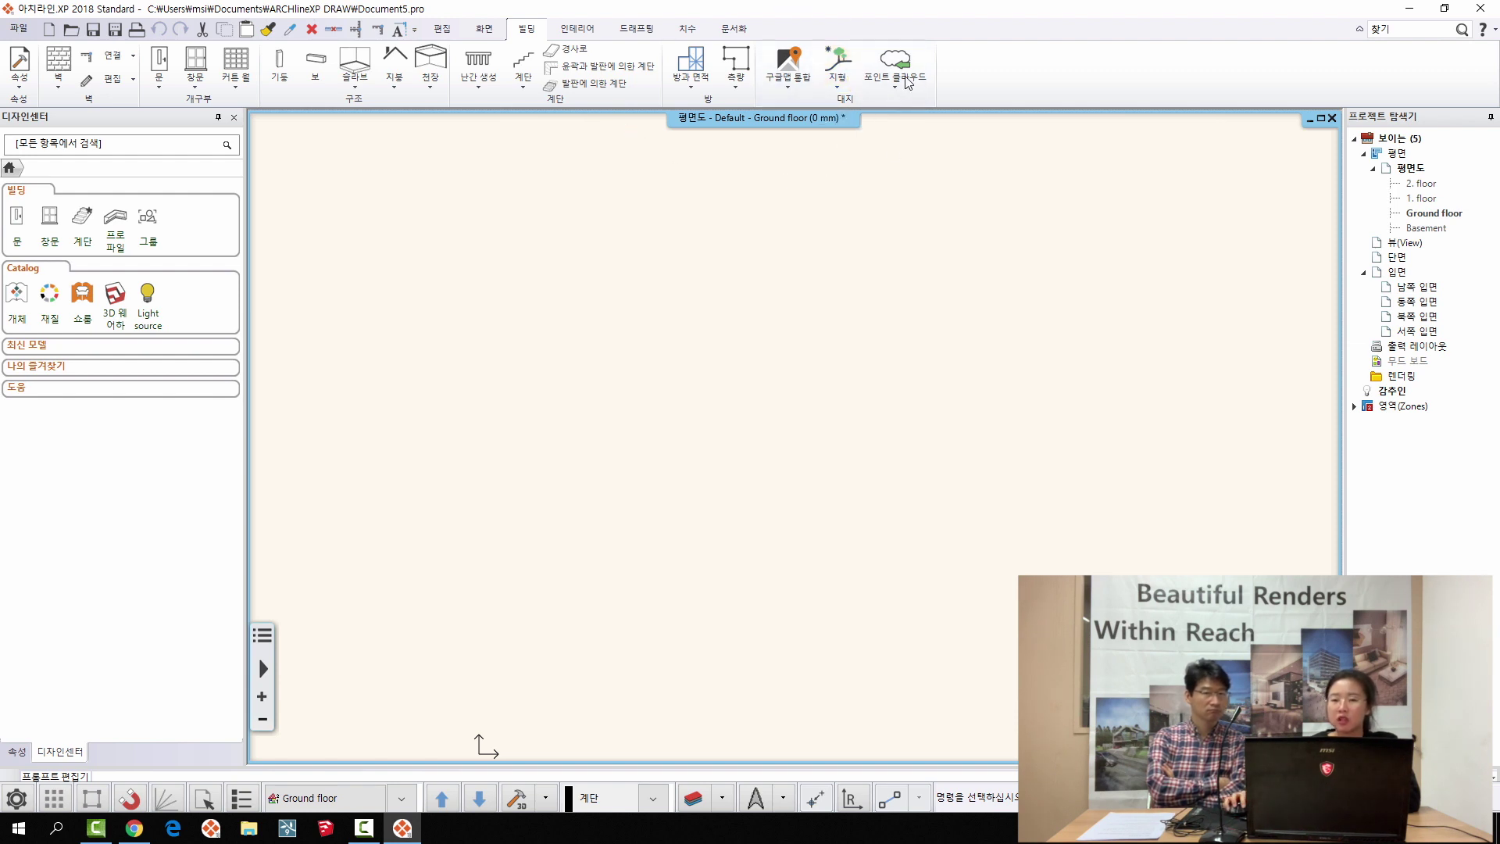
- Create terrain from a file, opening (8010)수치지도_377090243_2016_00000056438130.dxf from the desktop's terrain folder
left_click(837, 87)
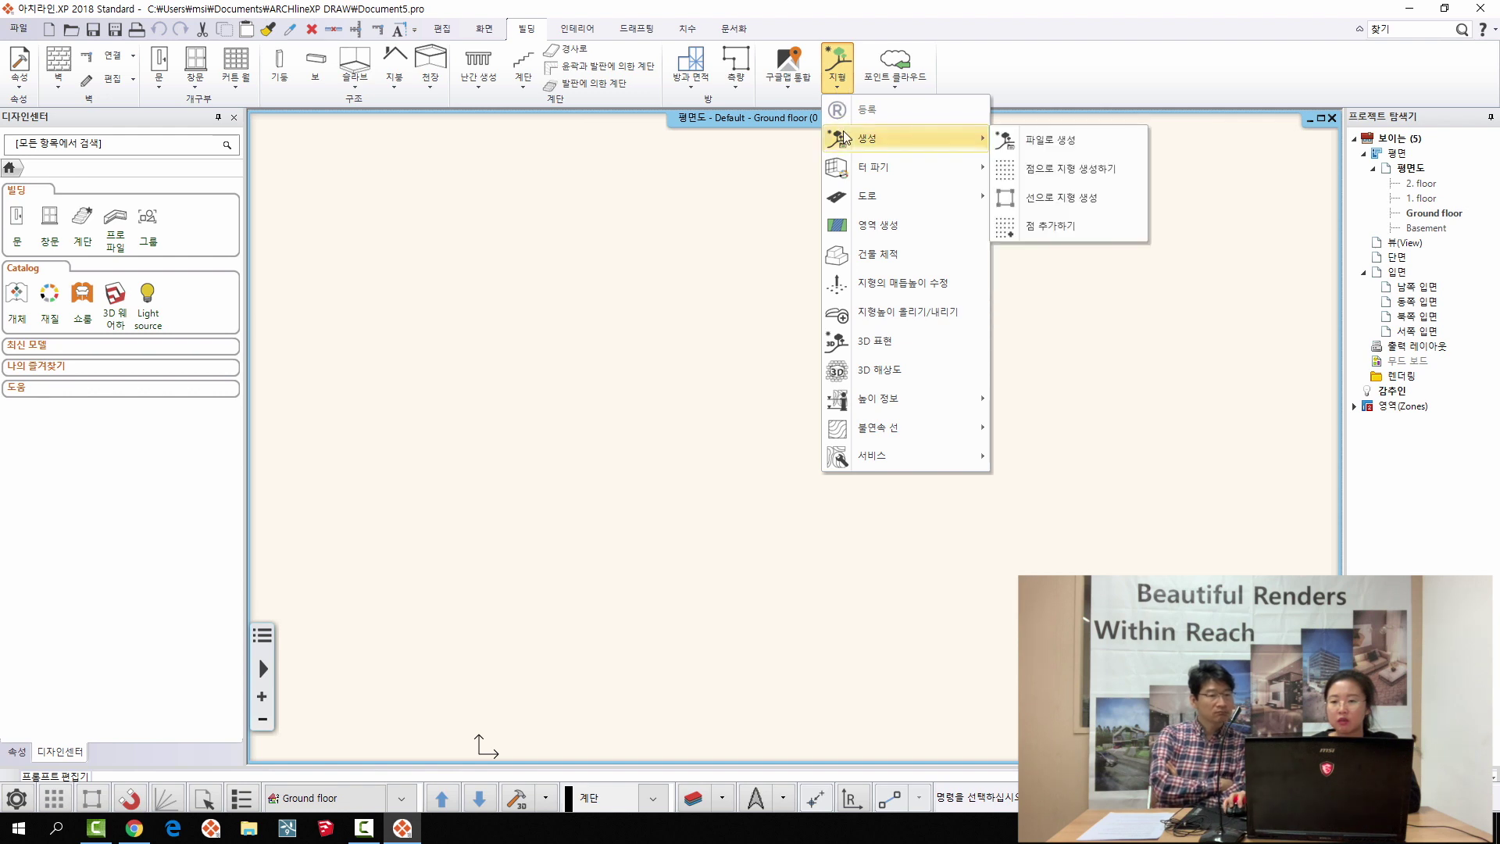
left_click(1034, 140)
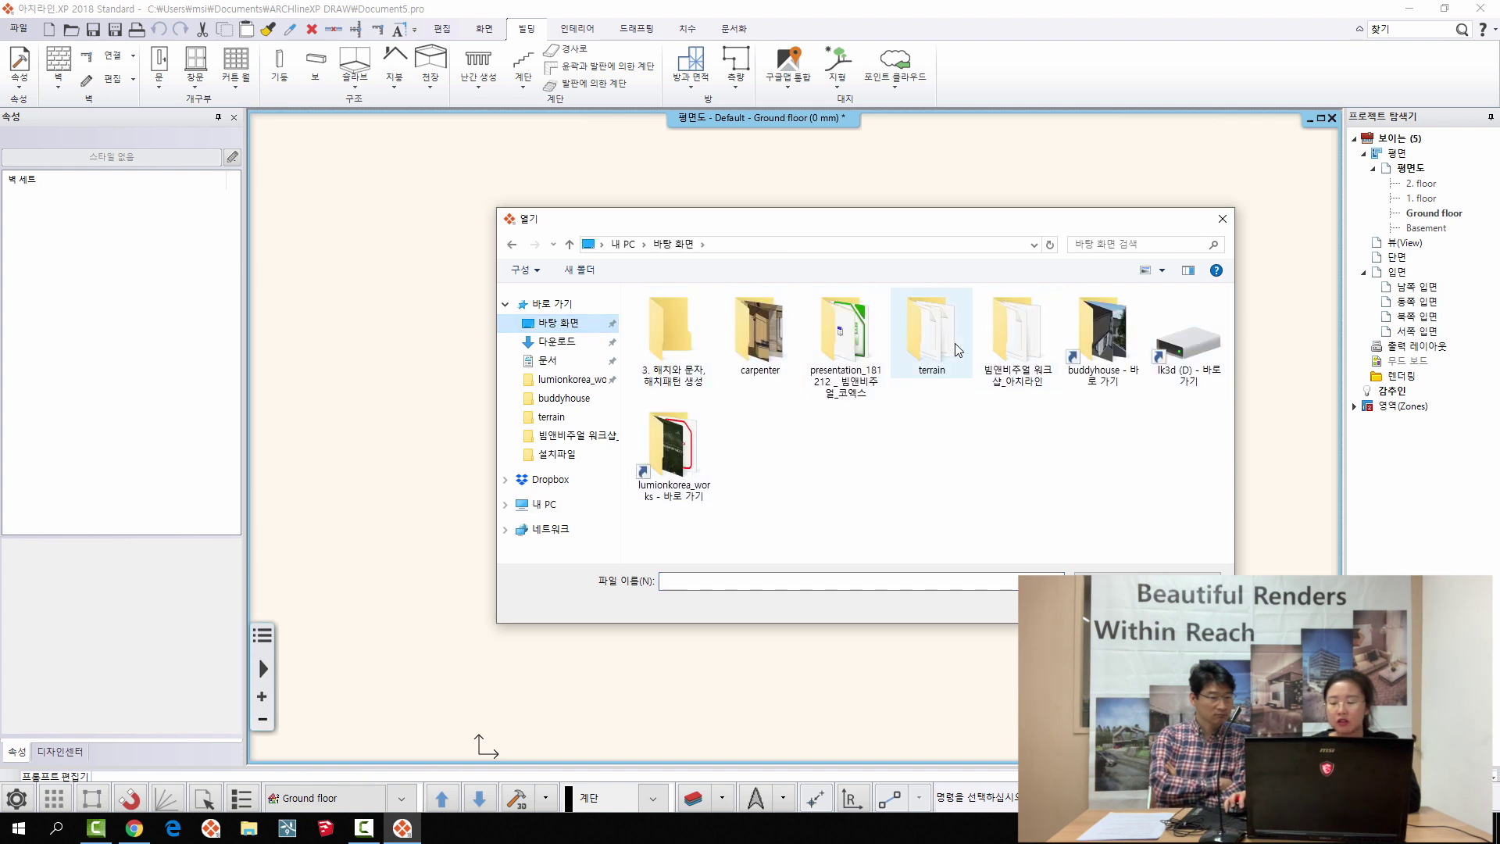
double_click(943, 342)
left_click(801, 317)
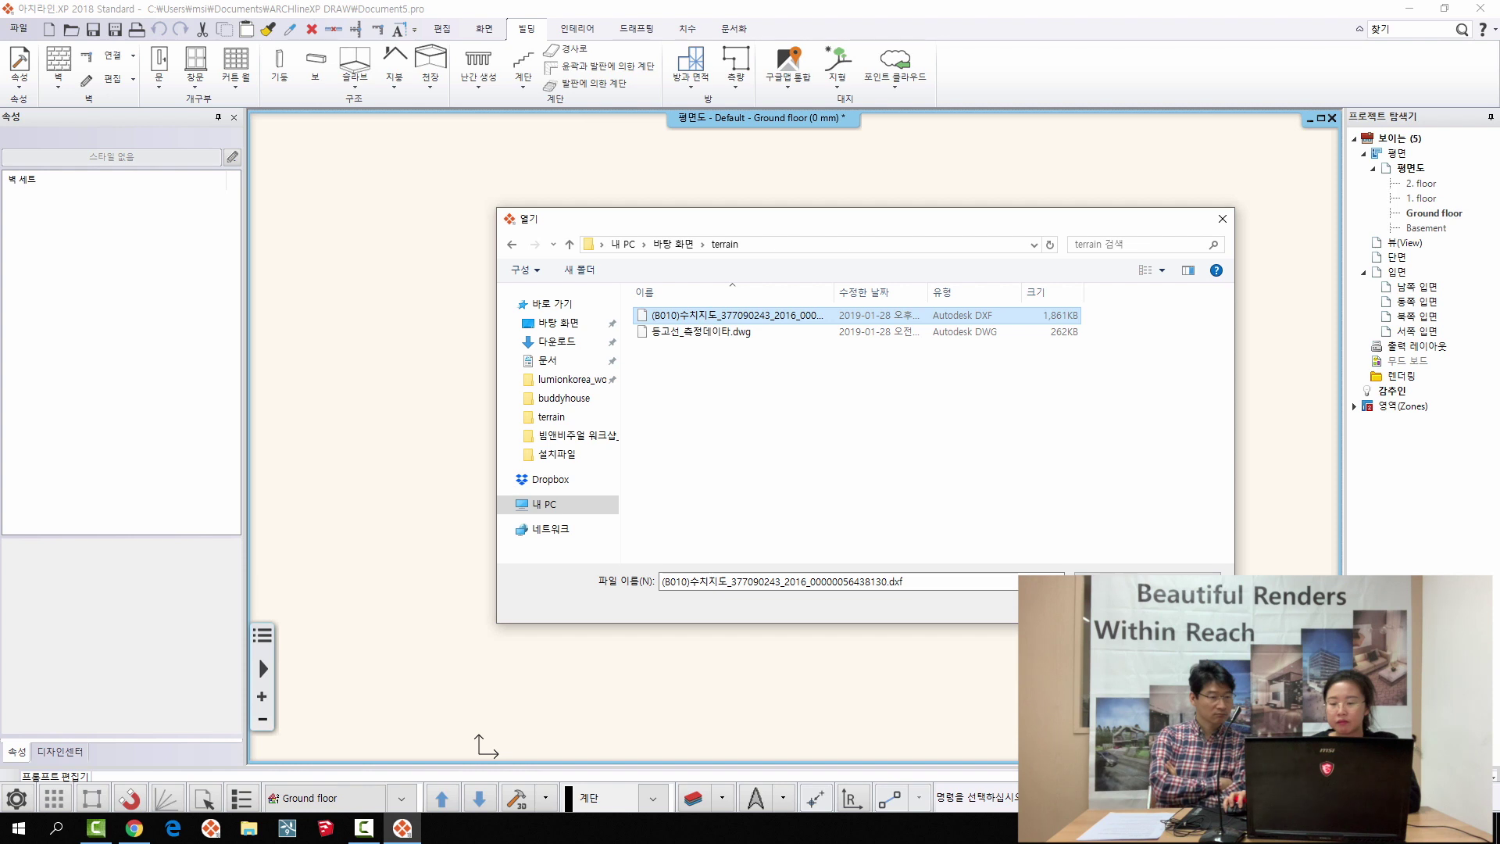
left_click(1110, 605)
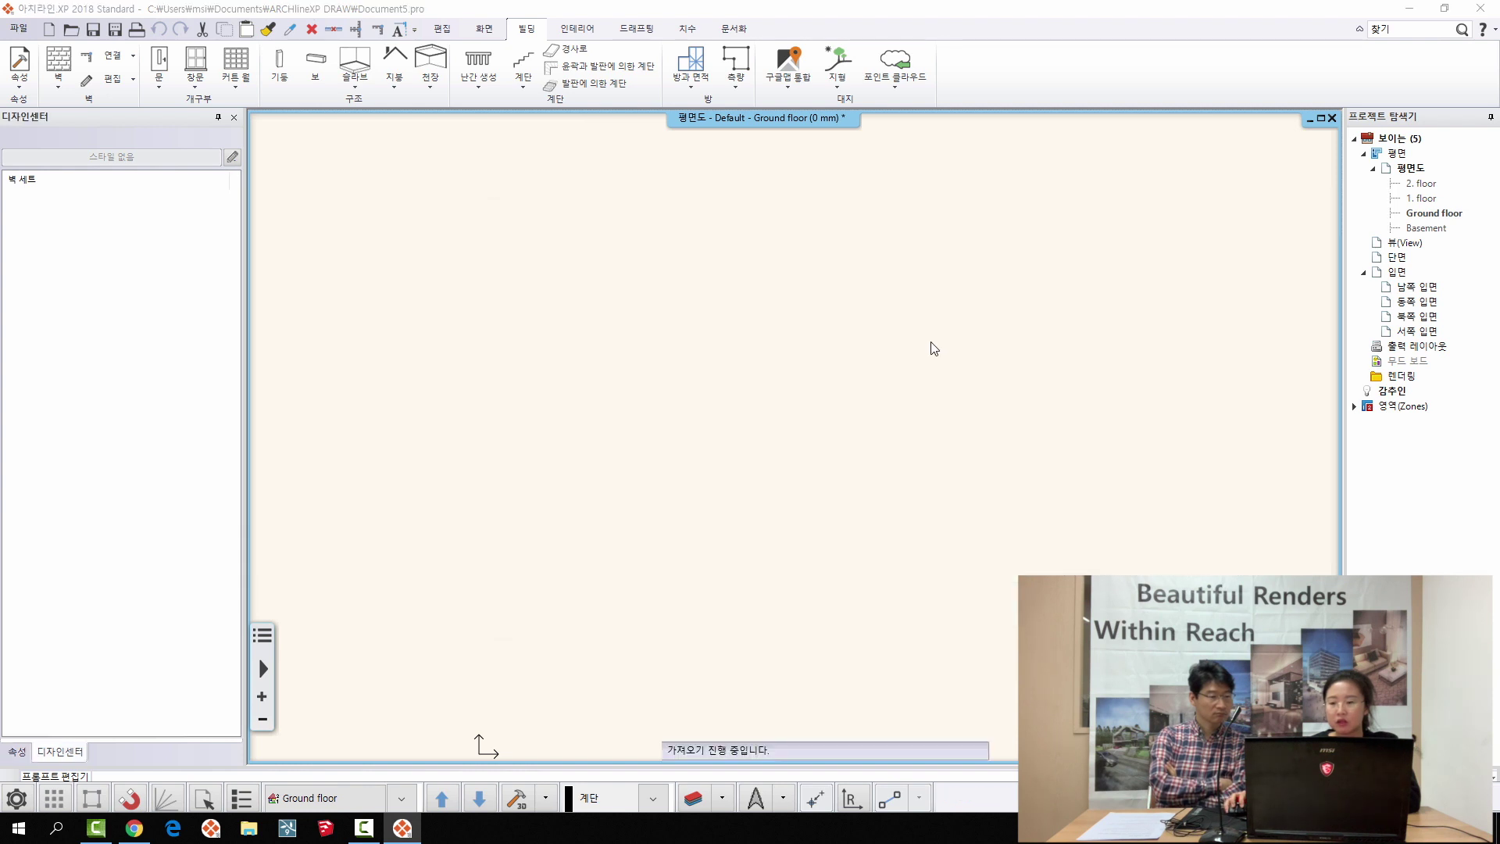
- Import the DXF terrain with the unit at 1000 mm and all display options off
left_click_drag(736, 329, 749, 224)
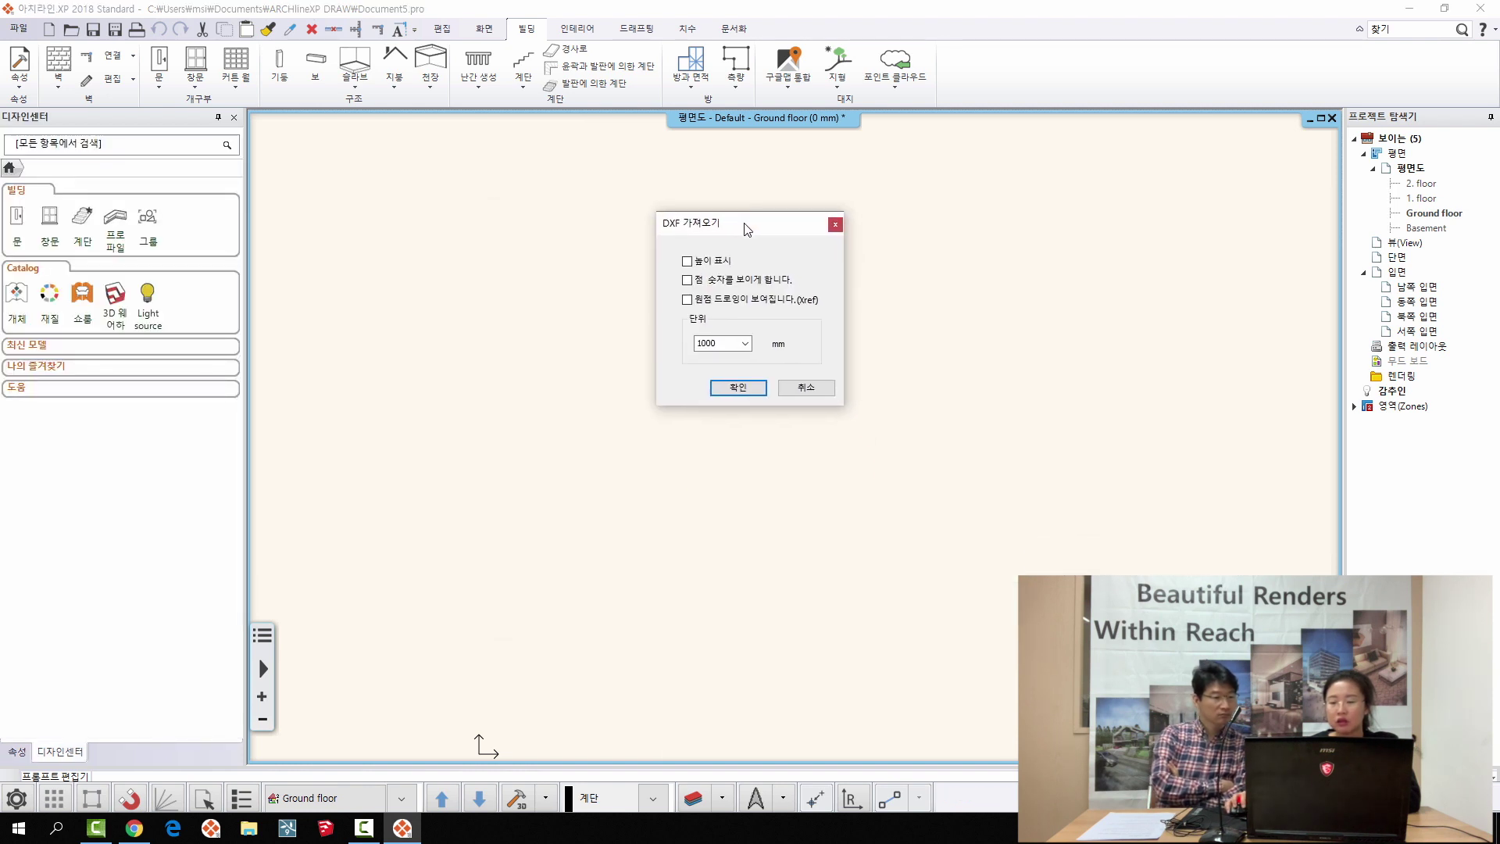
double_click(728, 345)
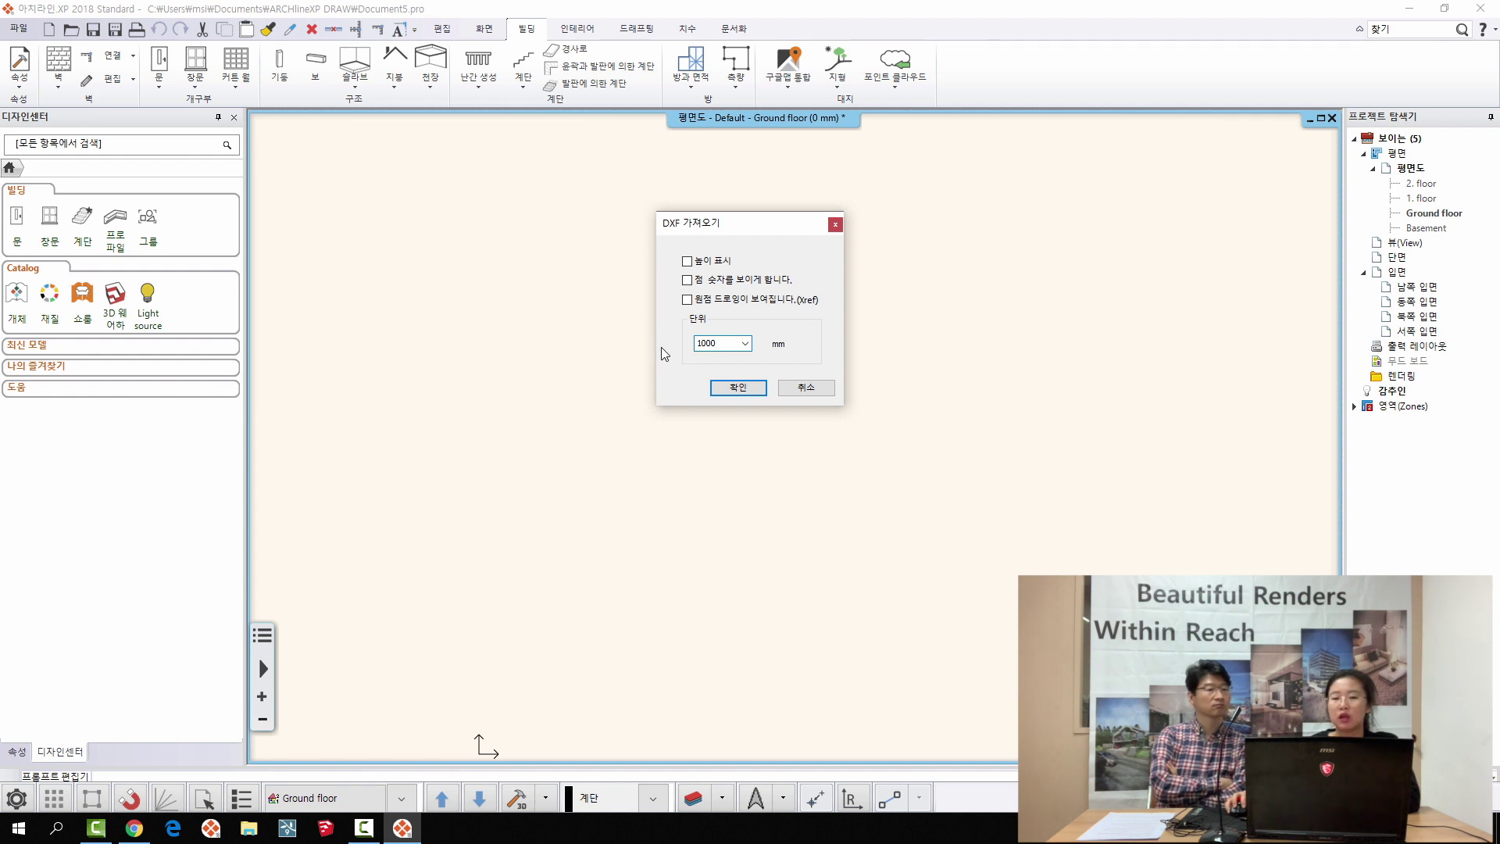
left_click_drag(723, 345, 665, 347)
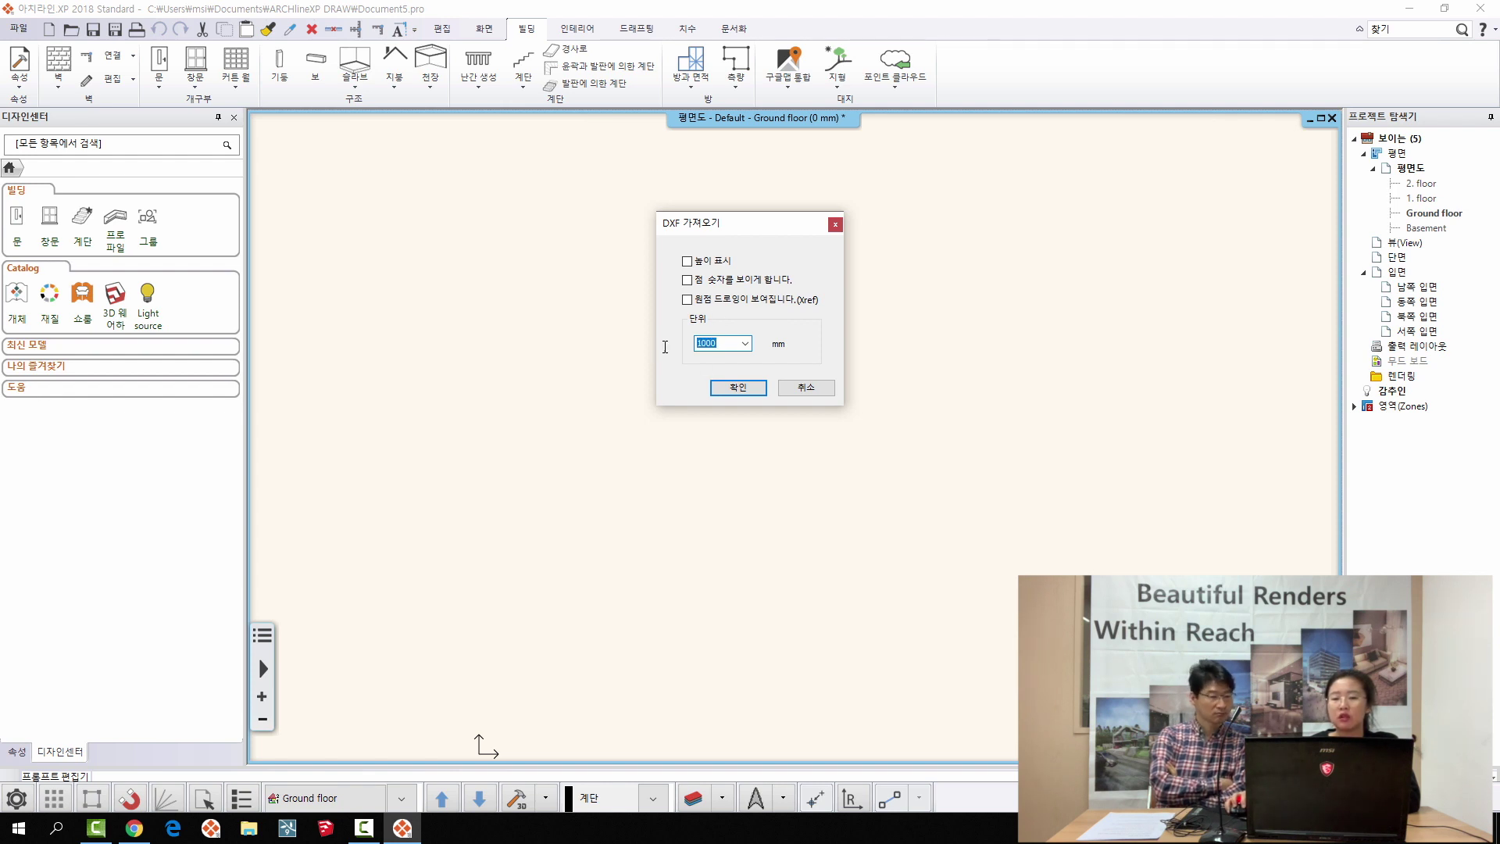
left_click(738, 388)
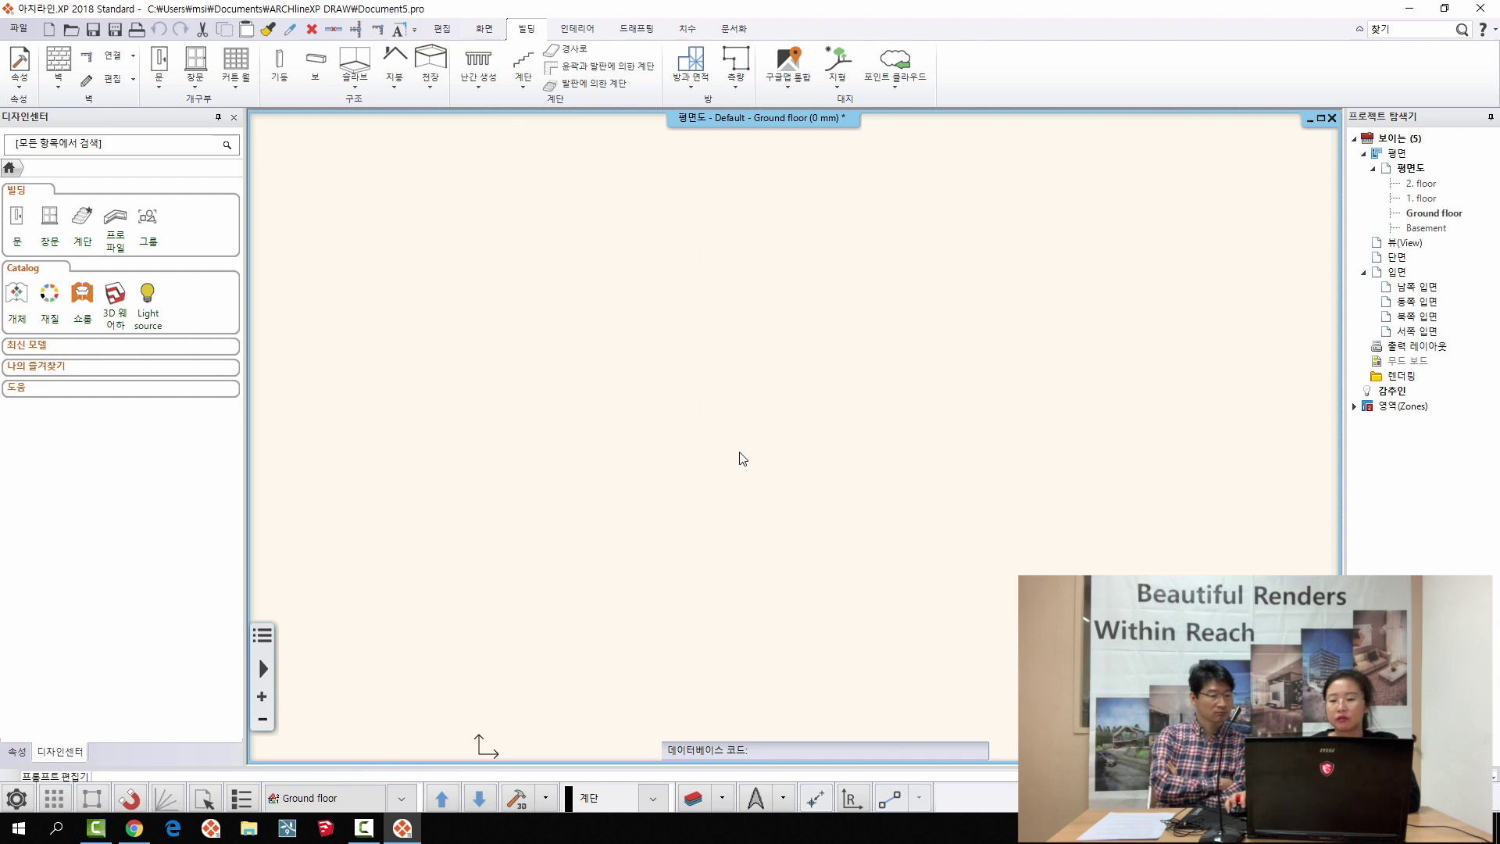
- Examine the imported contour points in the floor plan and the terrain's triangulated relief in the 3D view
scroll(909, 366, "down", 3)
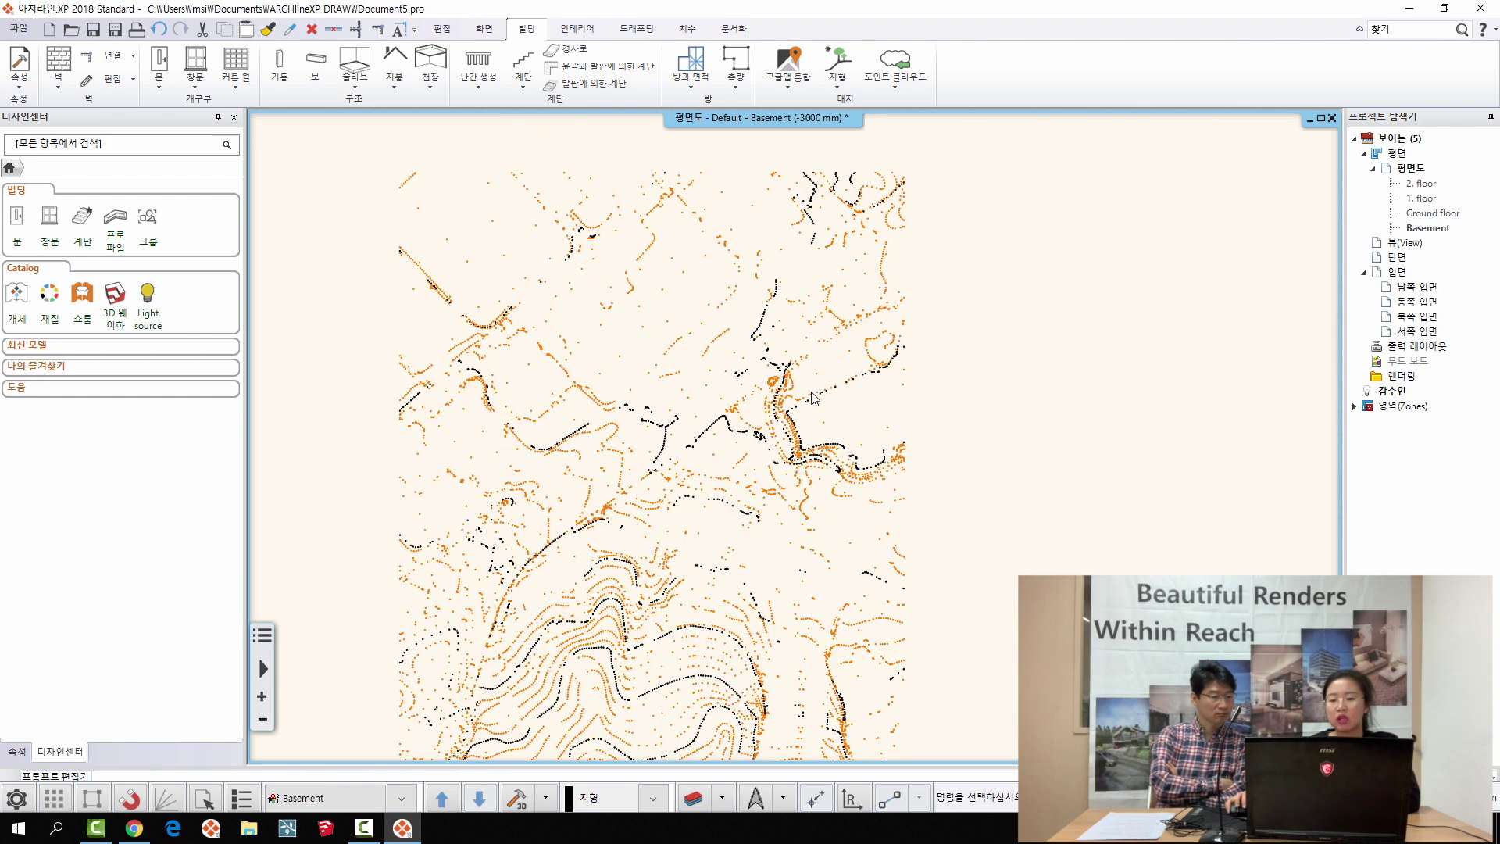
middle_click_drag(782, 635, 721, 595)
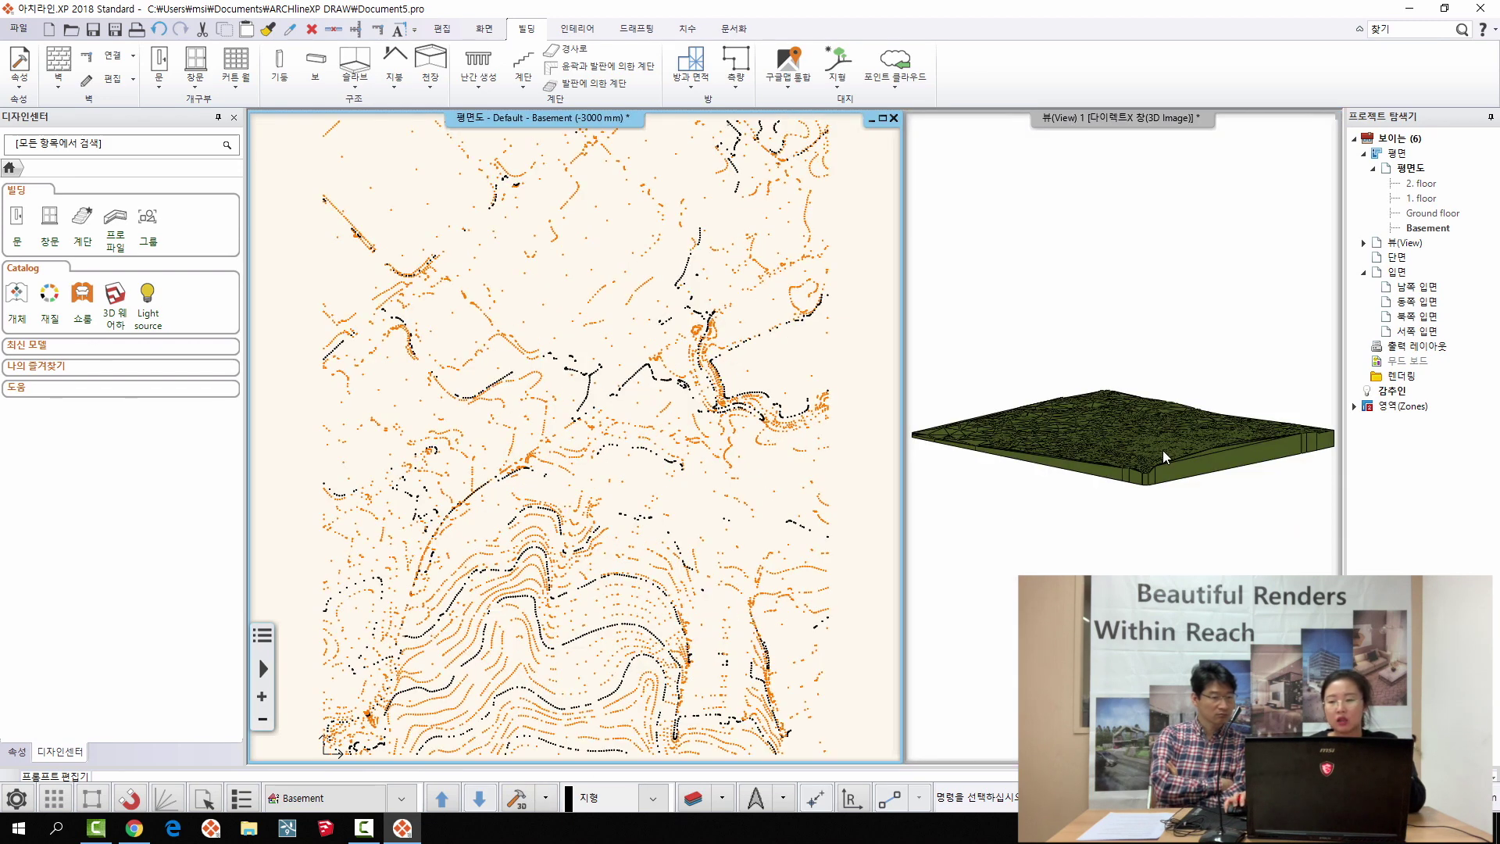
middle_click_drag(1163, 451, 1329, 582)
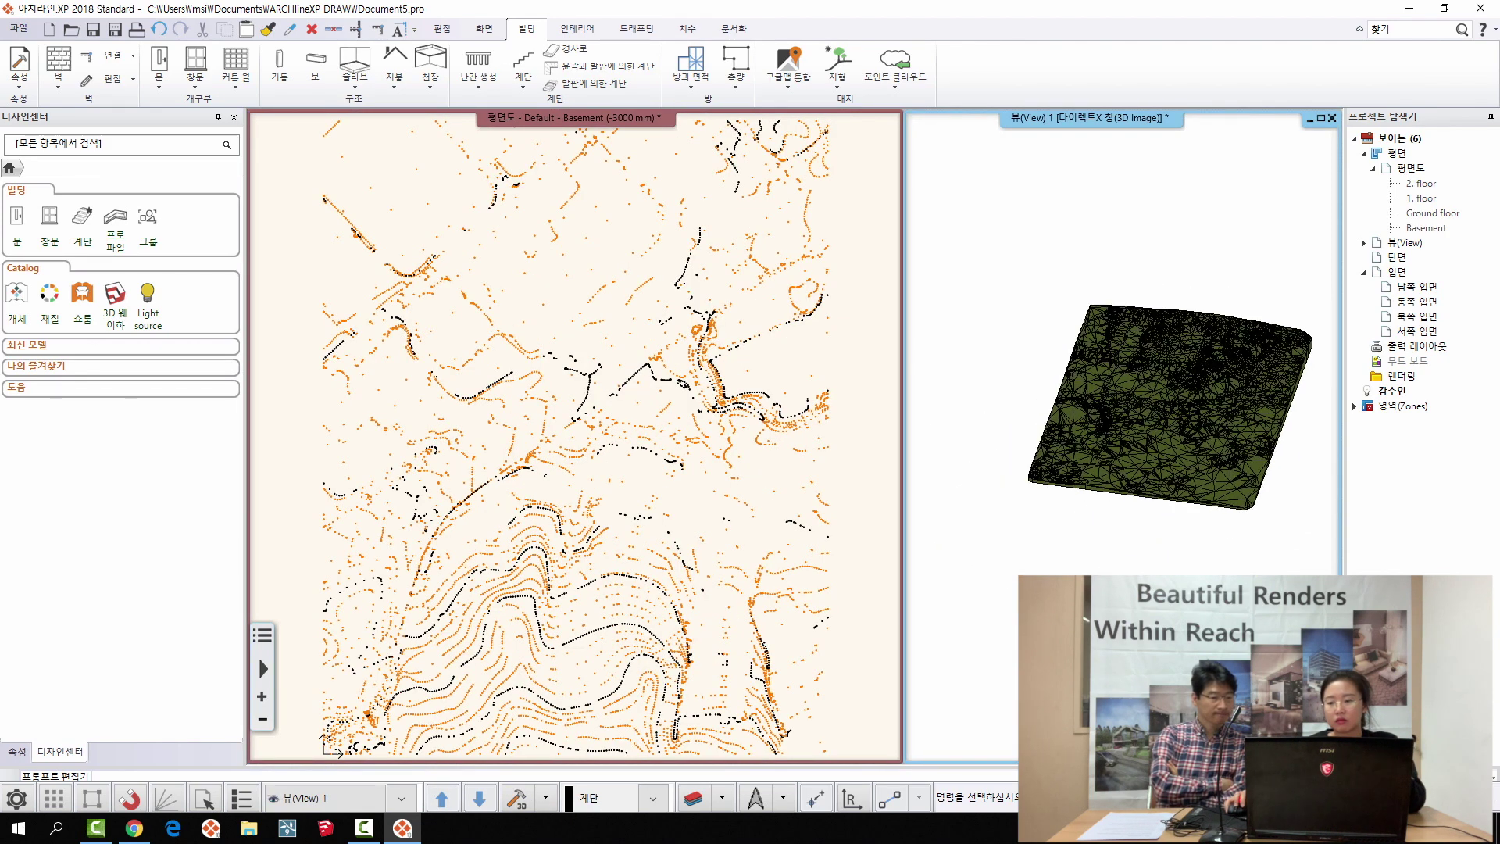
scroll(1125, 469, "up", 3)
middle_click_drag(1125, 469, 1061, 480)
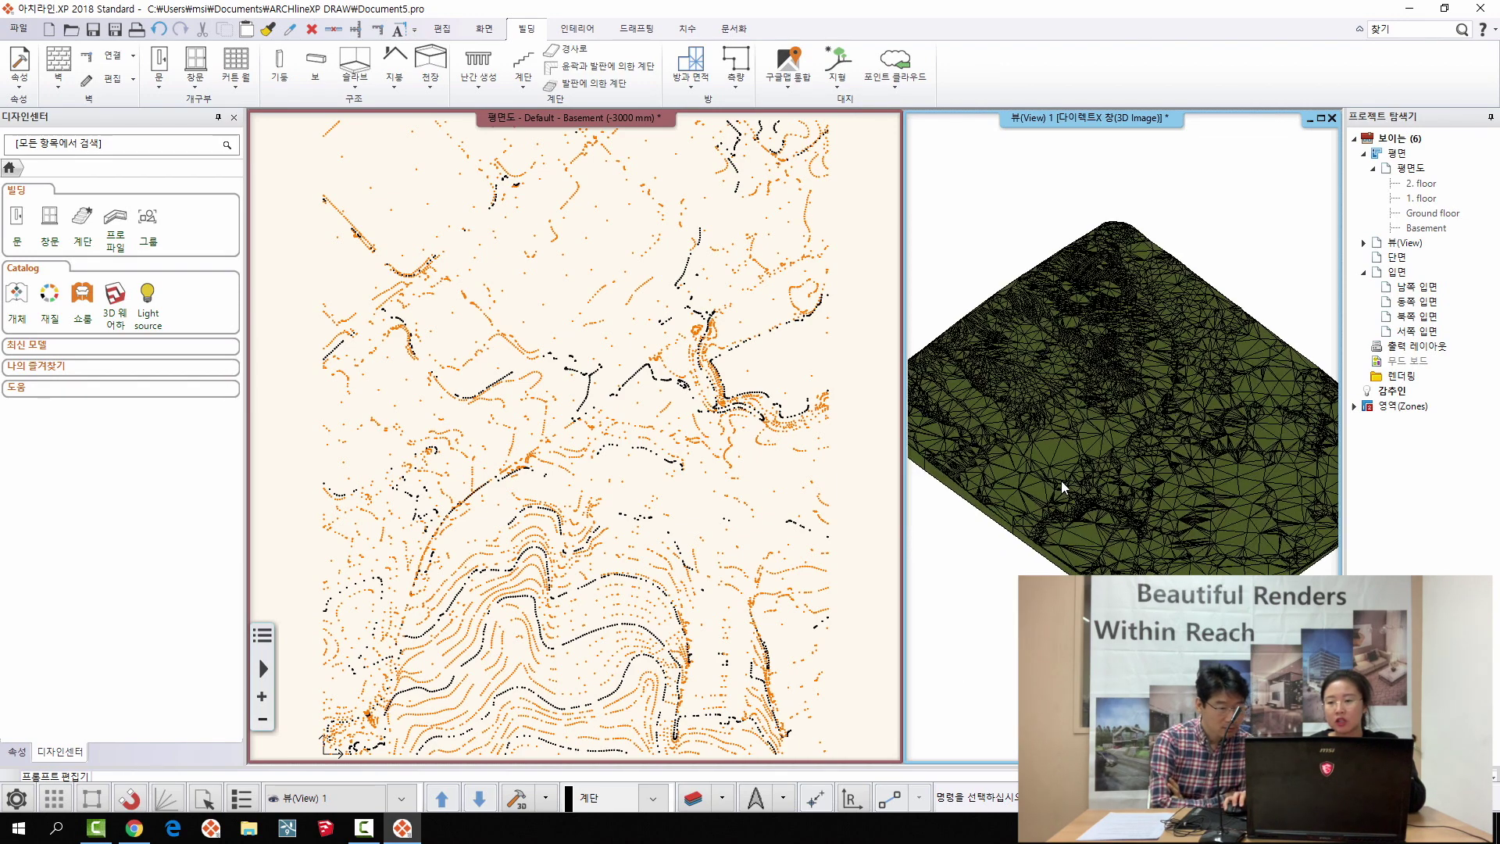
scroll(1061, 481, "up", 2)
middle_click_drag(1174, 476, 1077, 396)
scroll(1186, 455, "up", 3)
- Display the terrain's 3D surface as contour lines (윤곽) and inspect it in the 3D view
right_click(1077, 396)
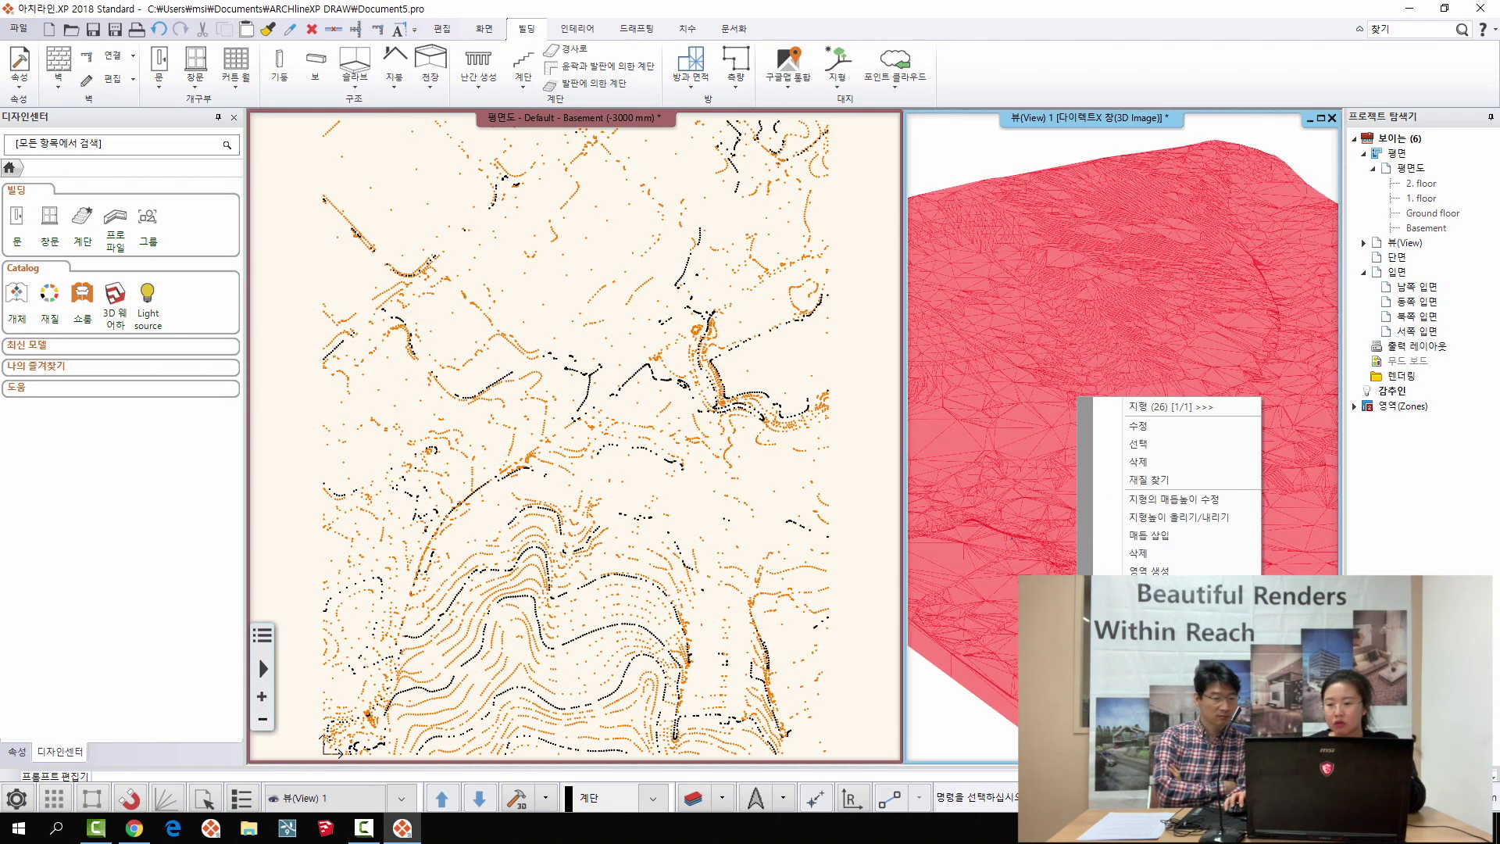
left_click(1048, 435)
scroll(1041, 426, "down", 4)
middle_click_drag(1040, 426, 1114, 470)
- Change the terrain's 3D representation to a grid (격자)
right_click(1128, 462)
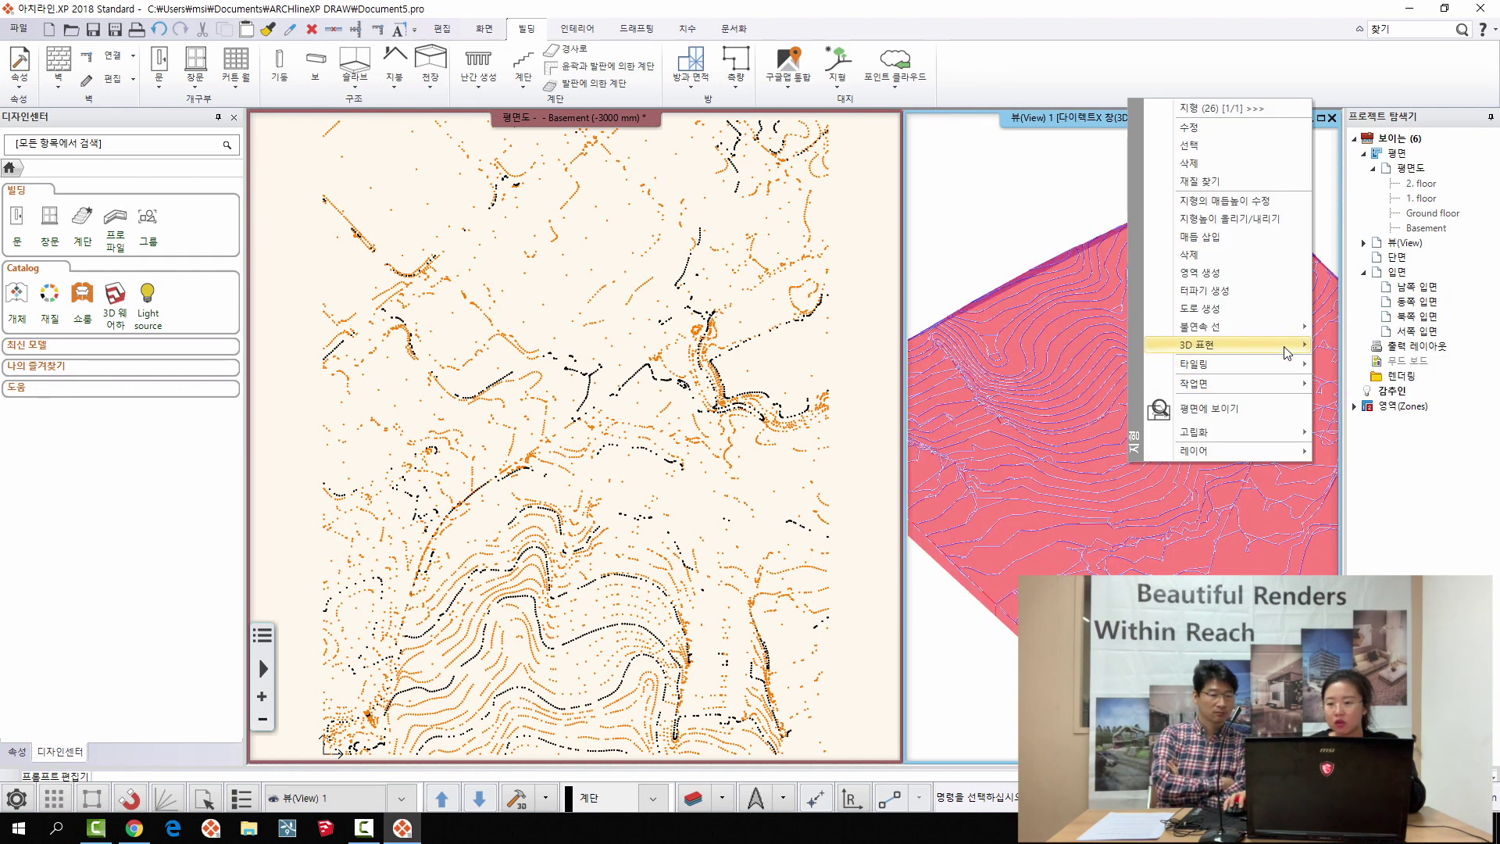
mouse_move(1288, 353)
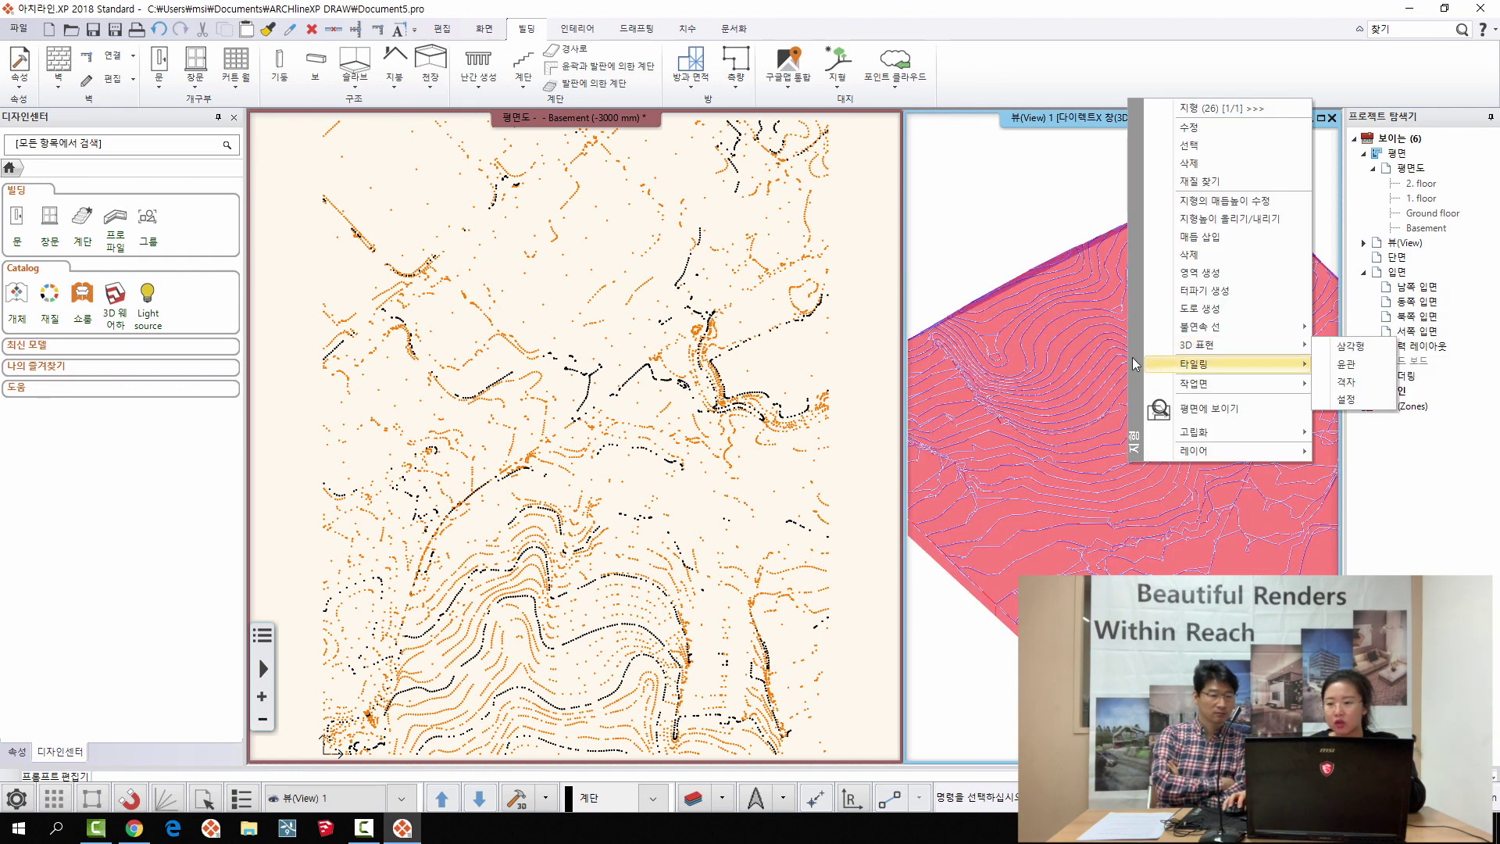
left_click(1346, 385)
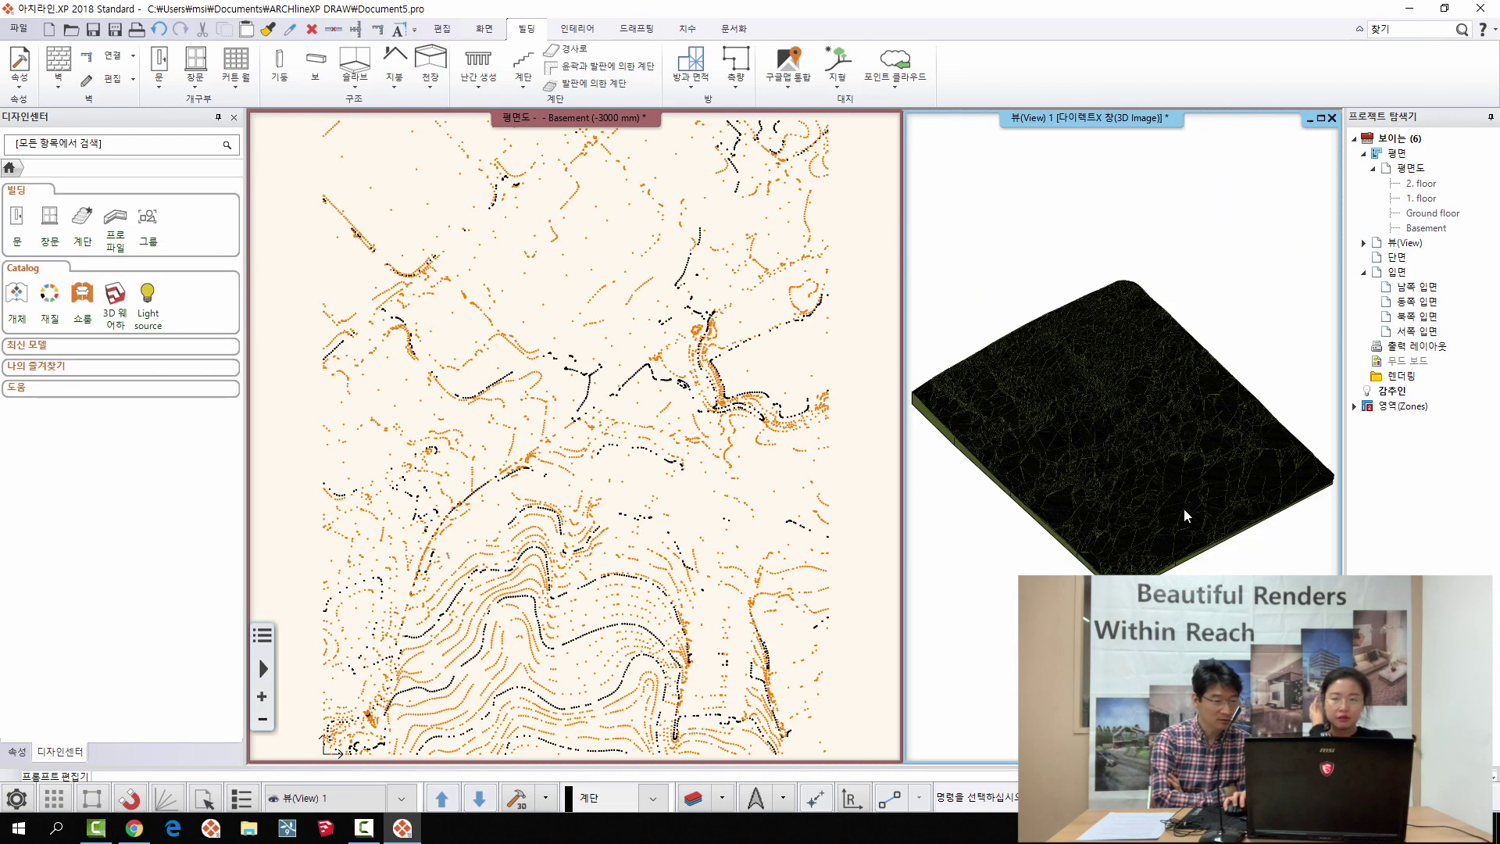
scroll(1075, 438, "up", 5)
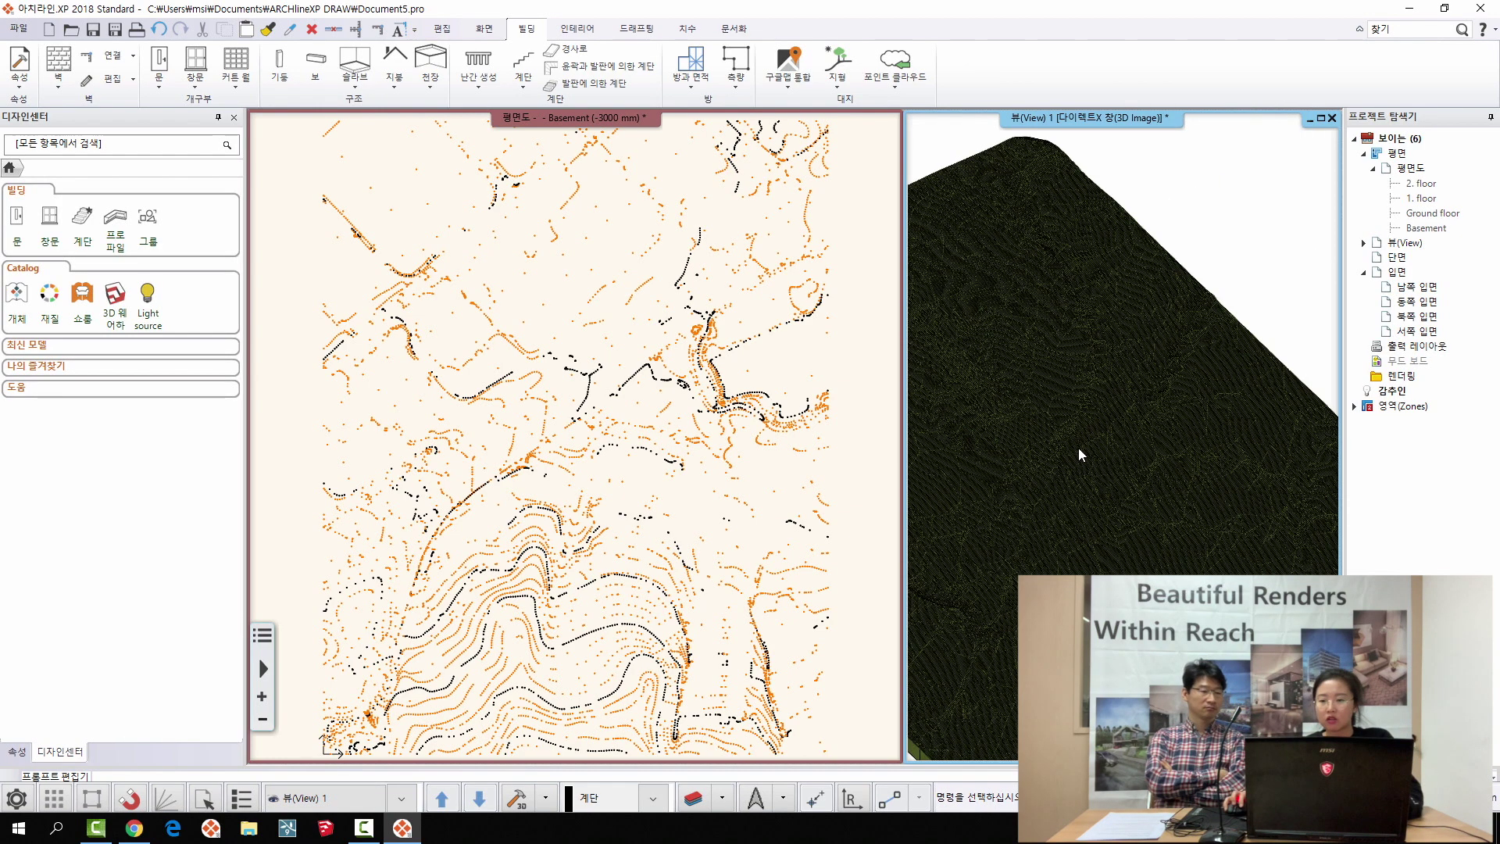
- Set the terrain's rectangular grid spacing to 5000 mm in both delta X and delta Y
right_click(1057, 453)
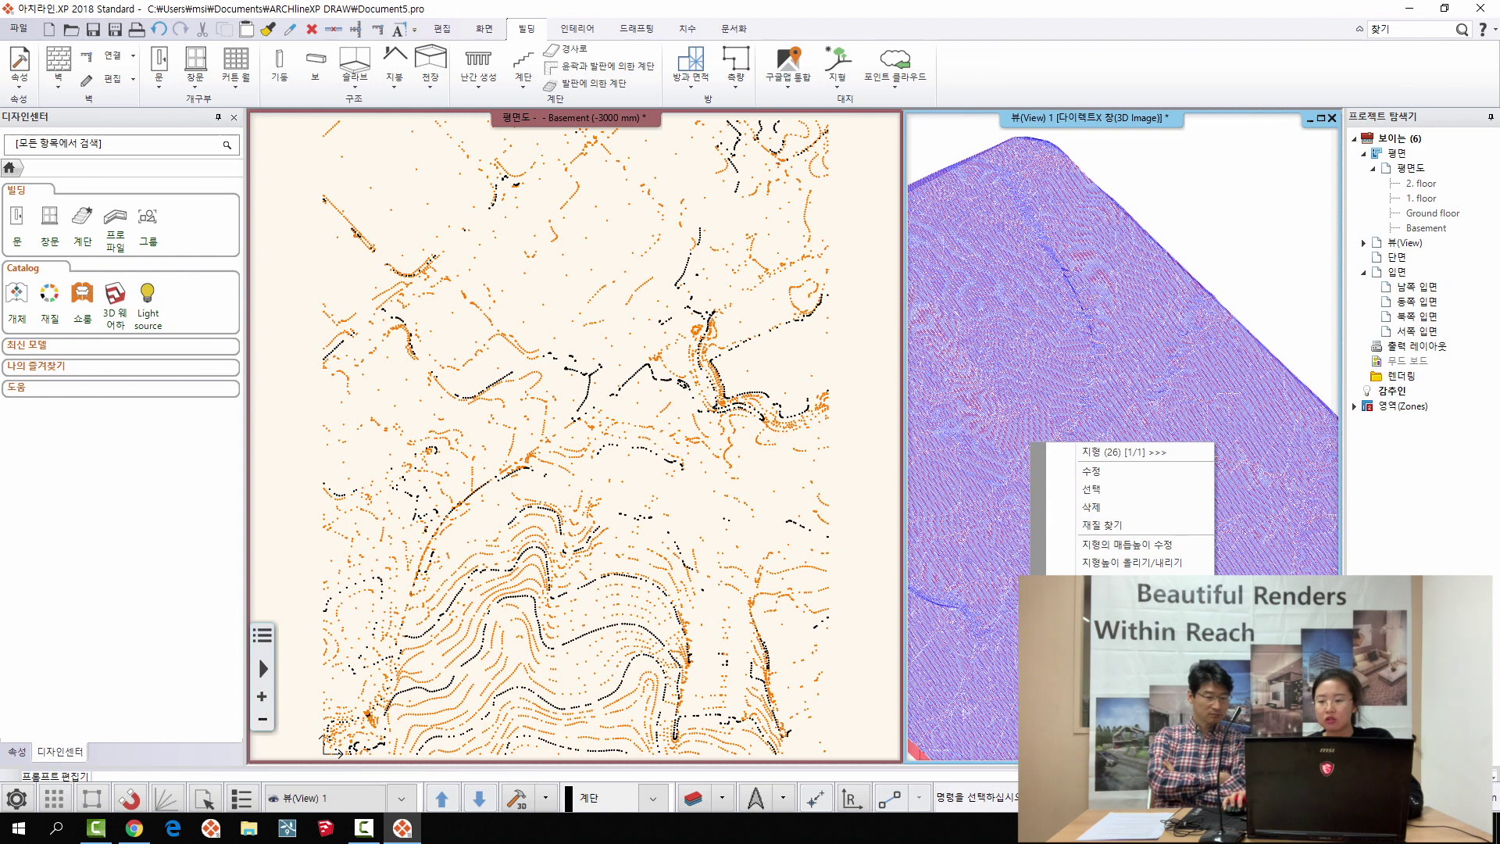
left_click(1266, 640)
left_click_drag(856, 475, 731, 480)
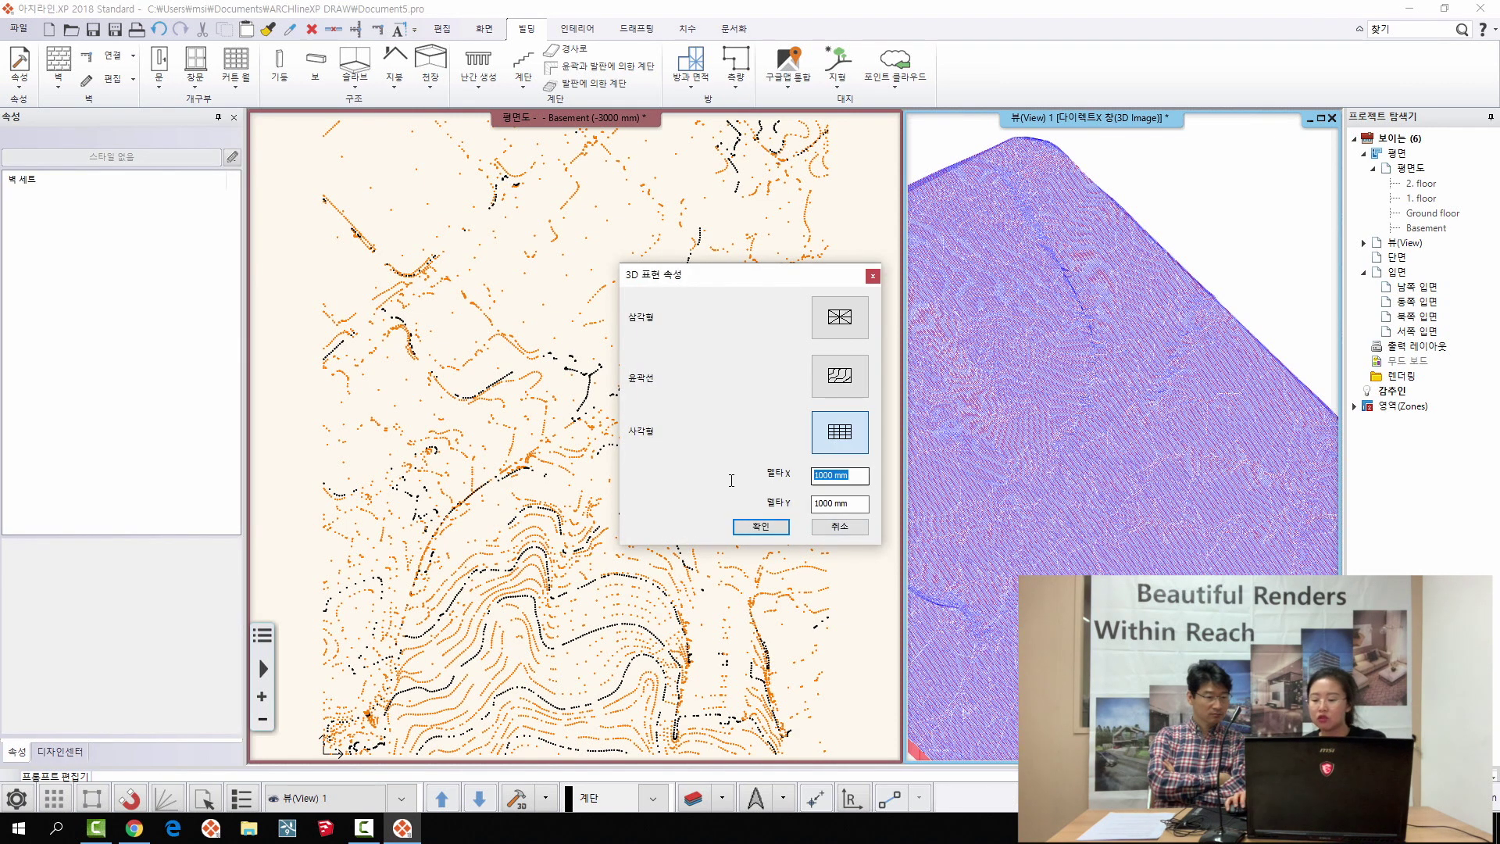
type("5000")
left_click_drag(856, 501, 812, 504)
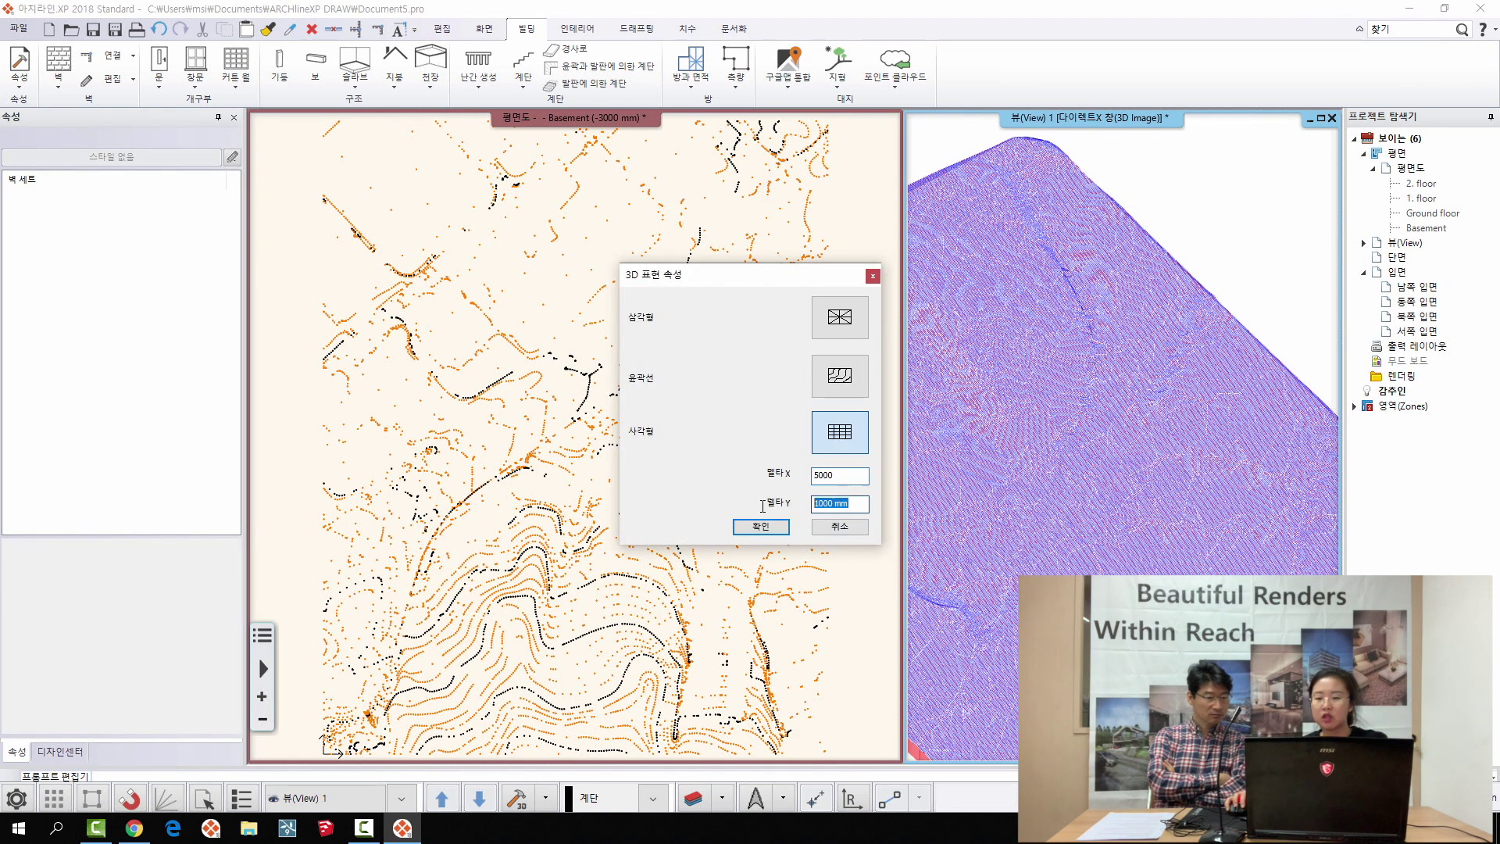
type("5000")
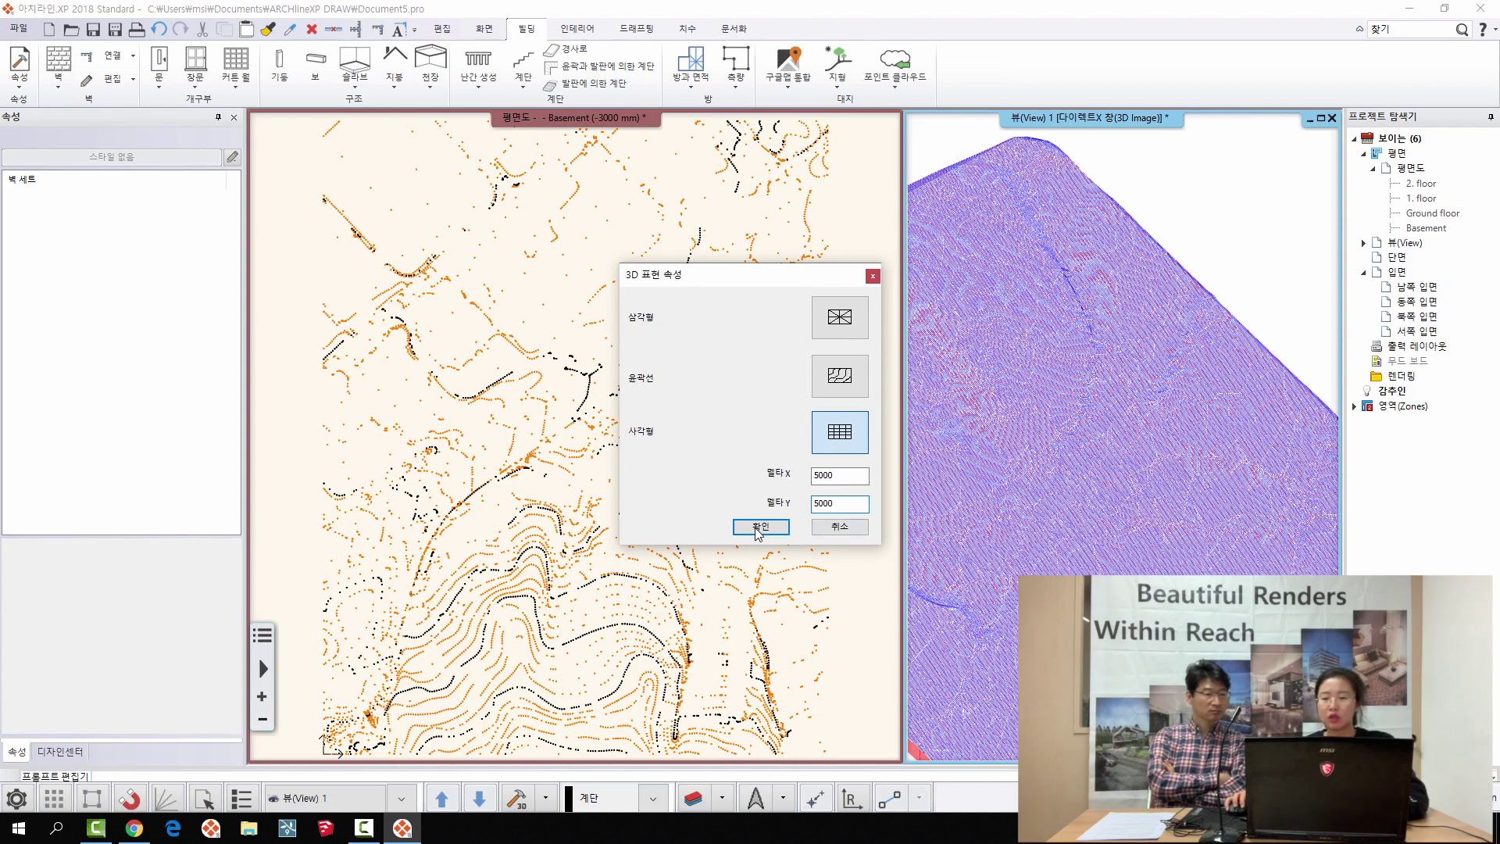
left_click(760, 527)
scroll(1164, 388, "up", 3)
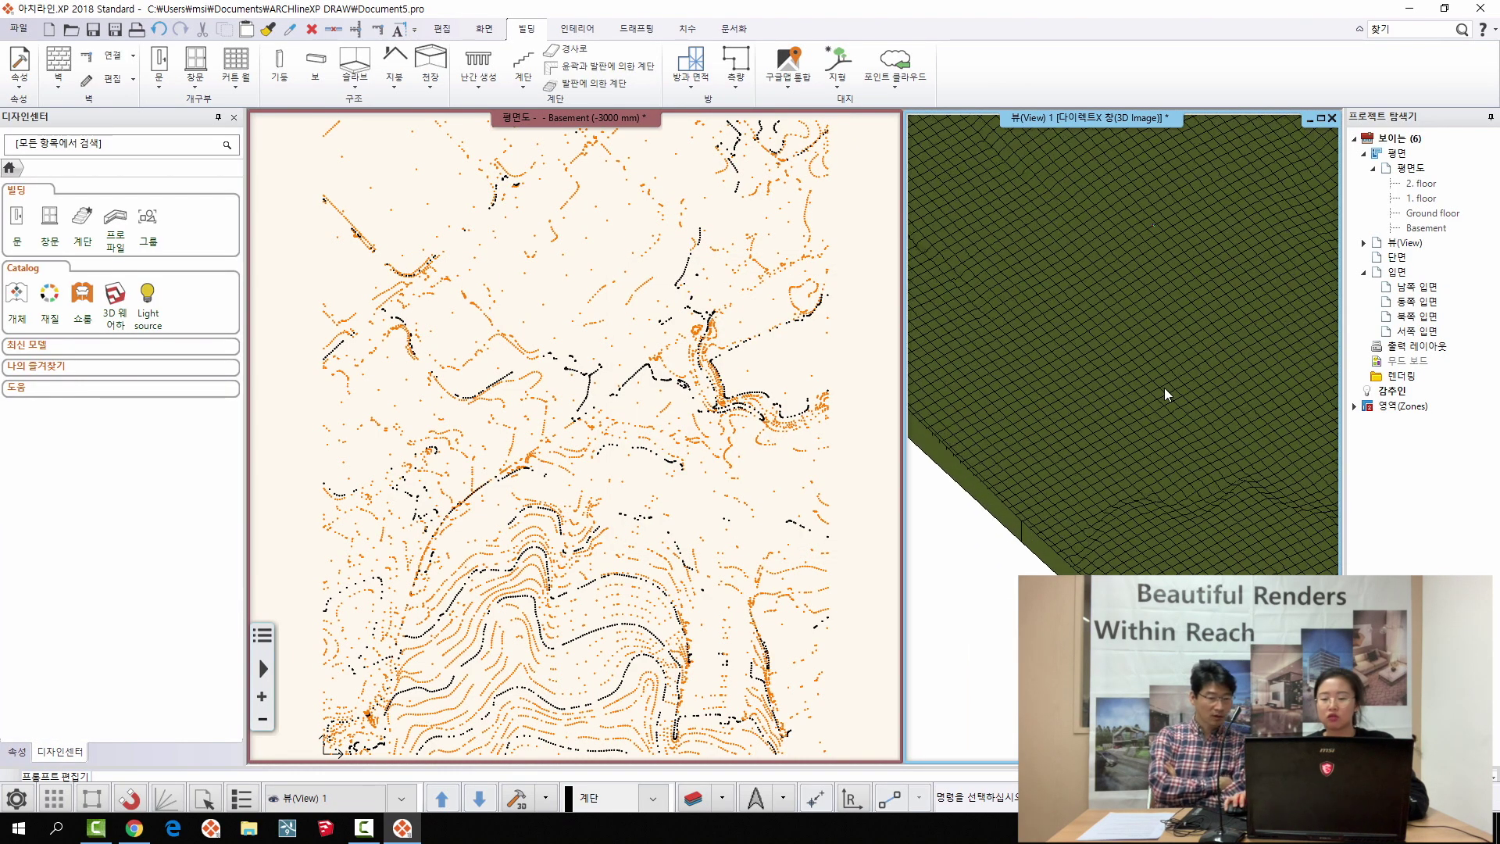
middle_click_drag(1164, 388, 1077, 502)
- Close the DXF terrain project and create a new project with the default project data
left_click(574, 502)
scroll(573, 502, "down", 4)
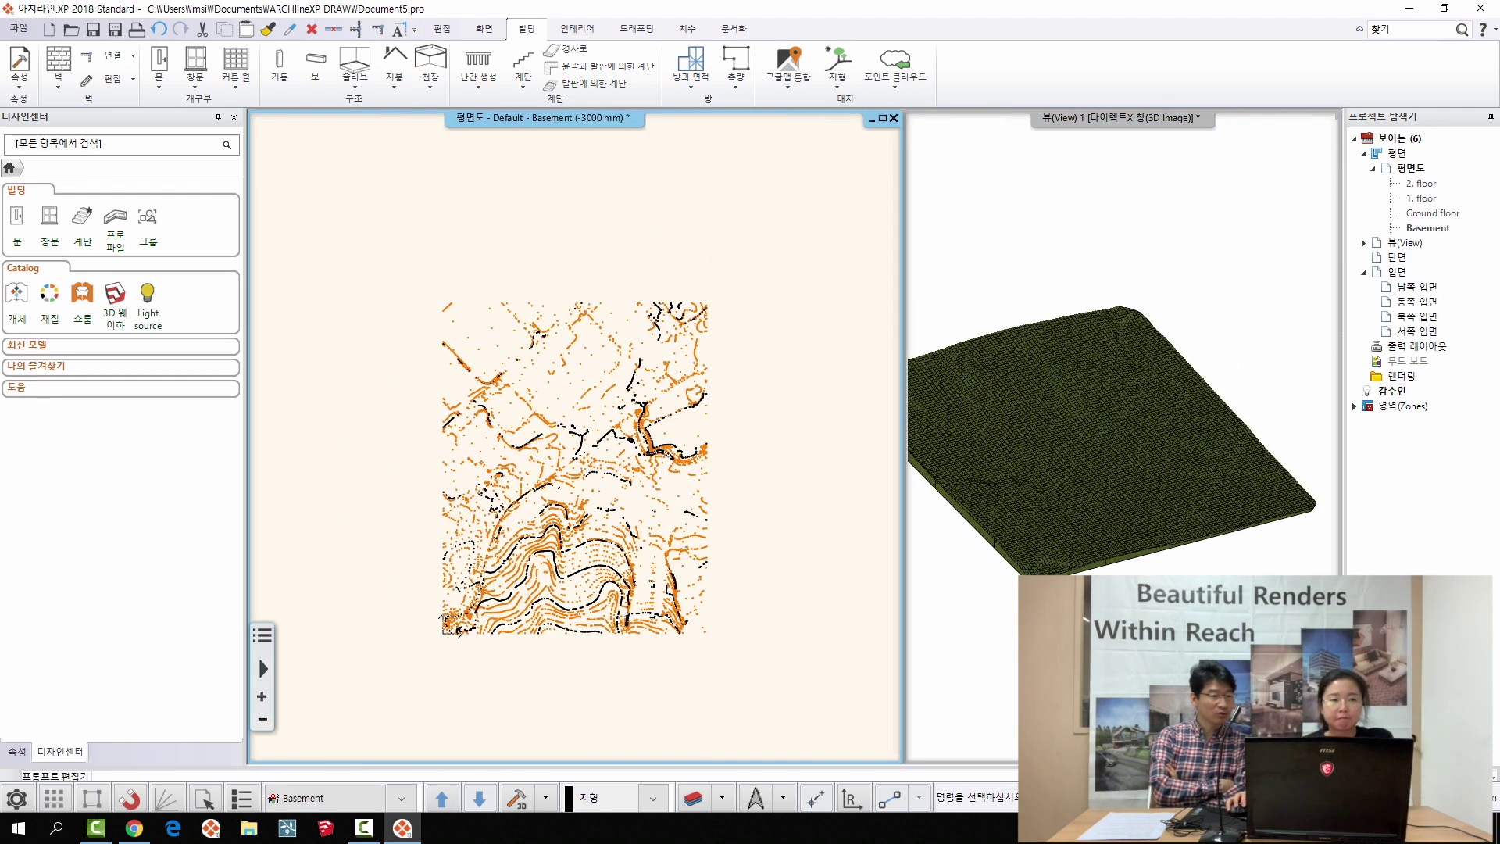
middle_click_drag(347, 229, 334, 183)
left_click(22, 30)
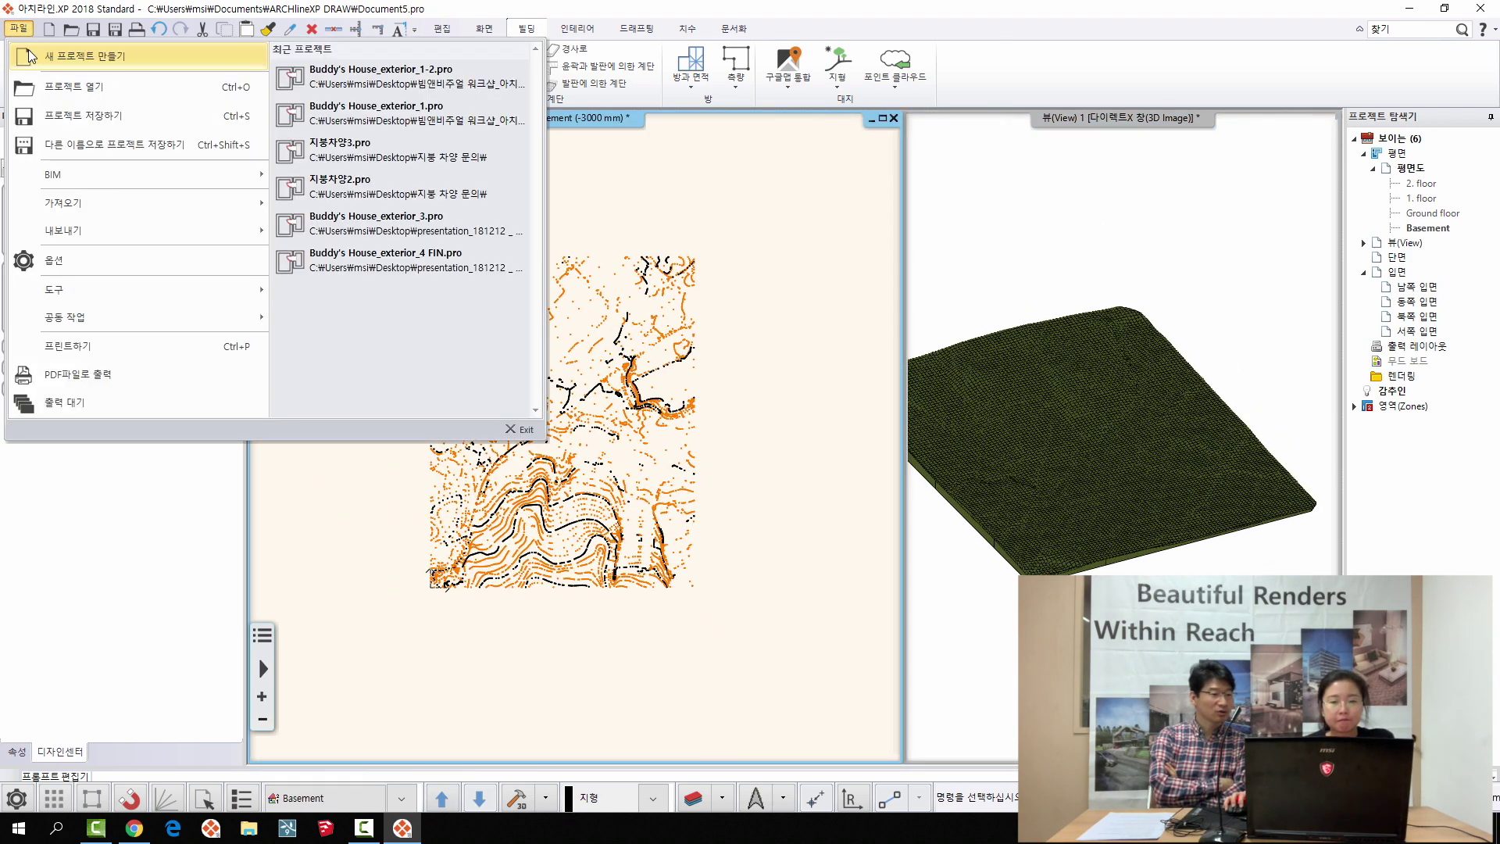
left_click(29, 53)
left_click(611, 446)
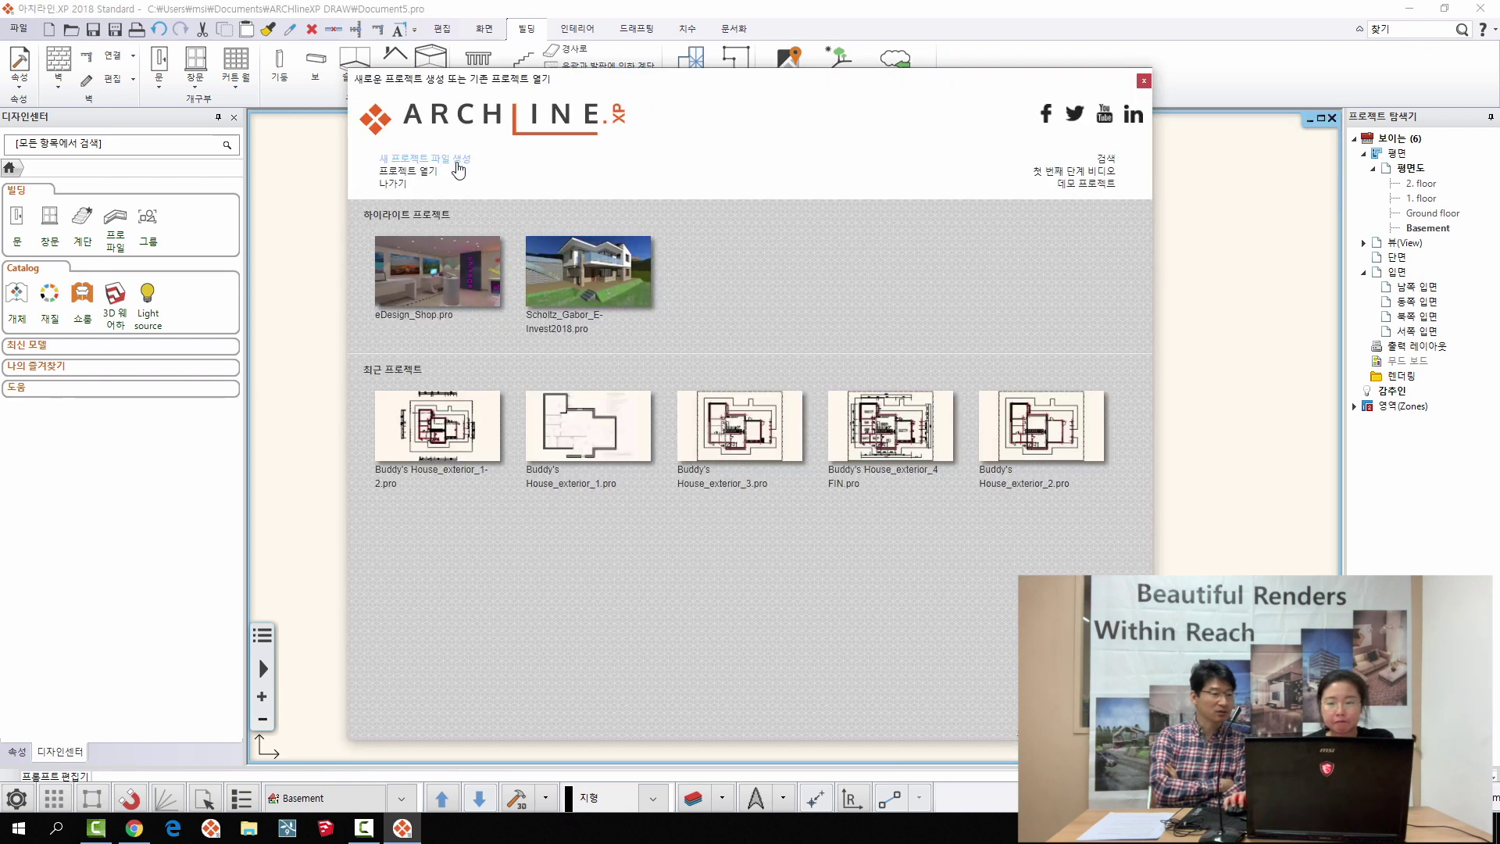
left_click(459, 159)
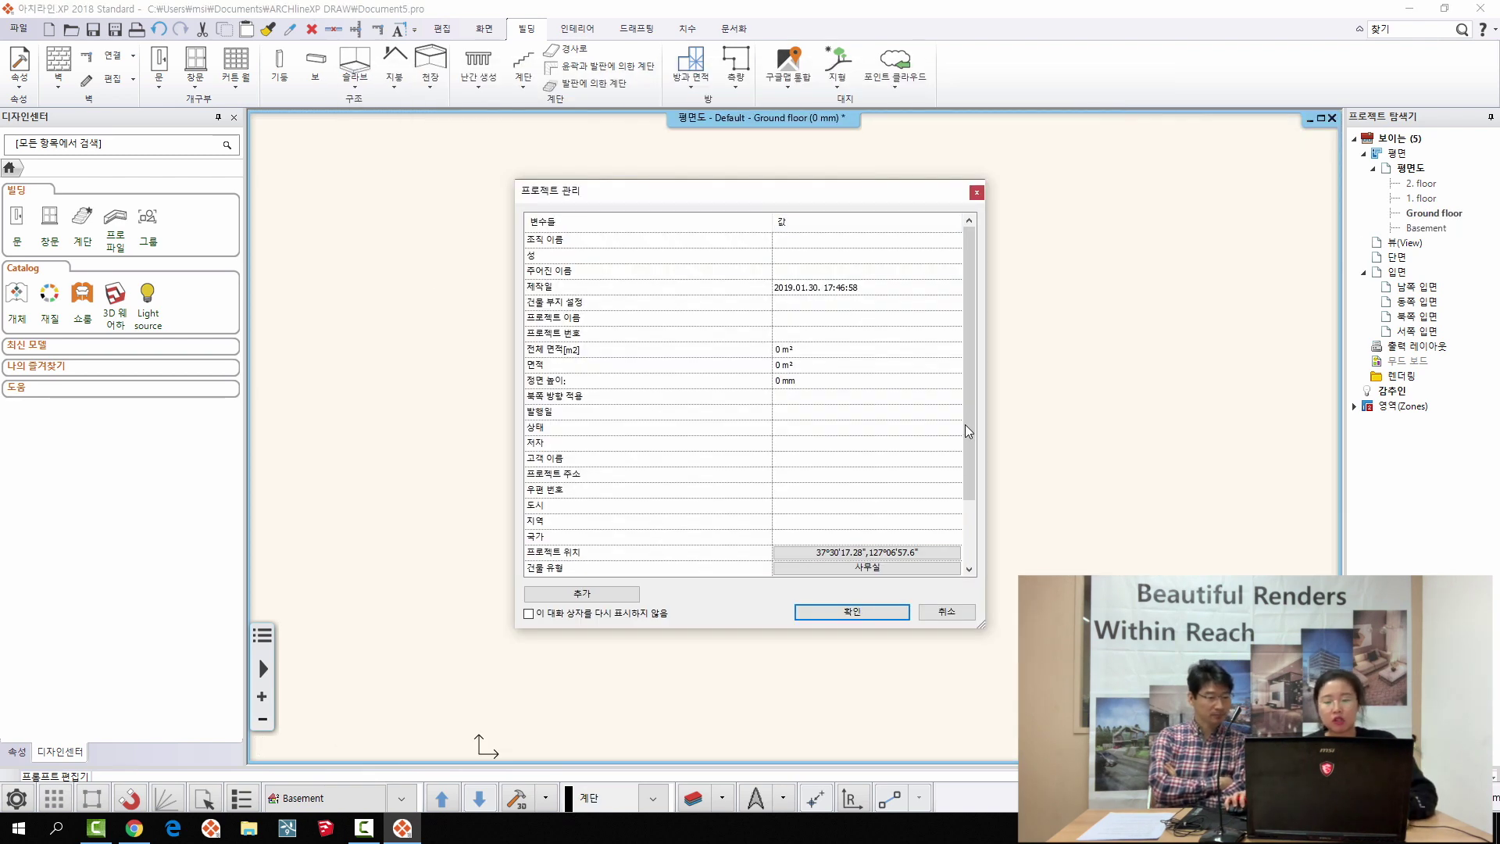
left_click(852, 612)
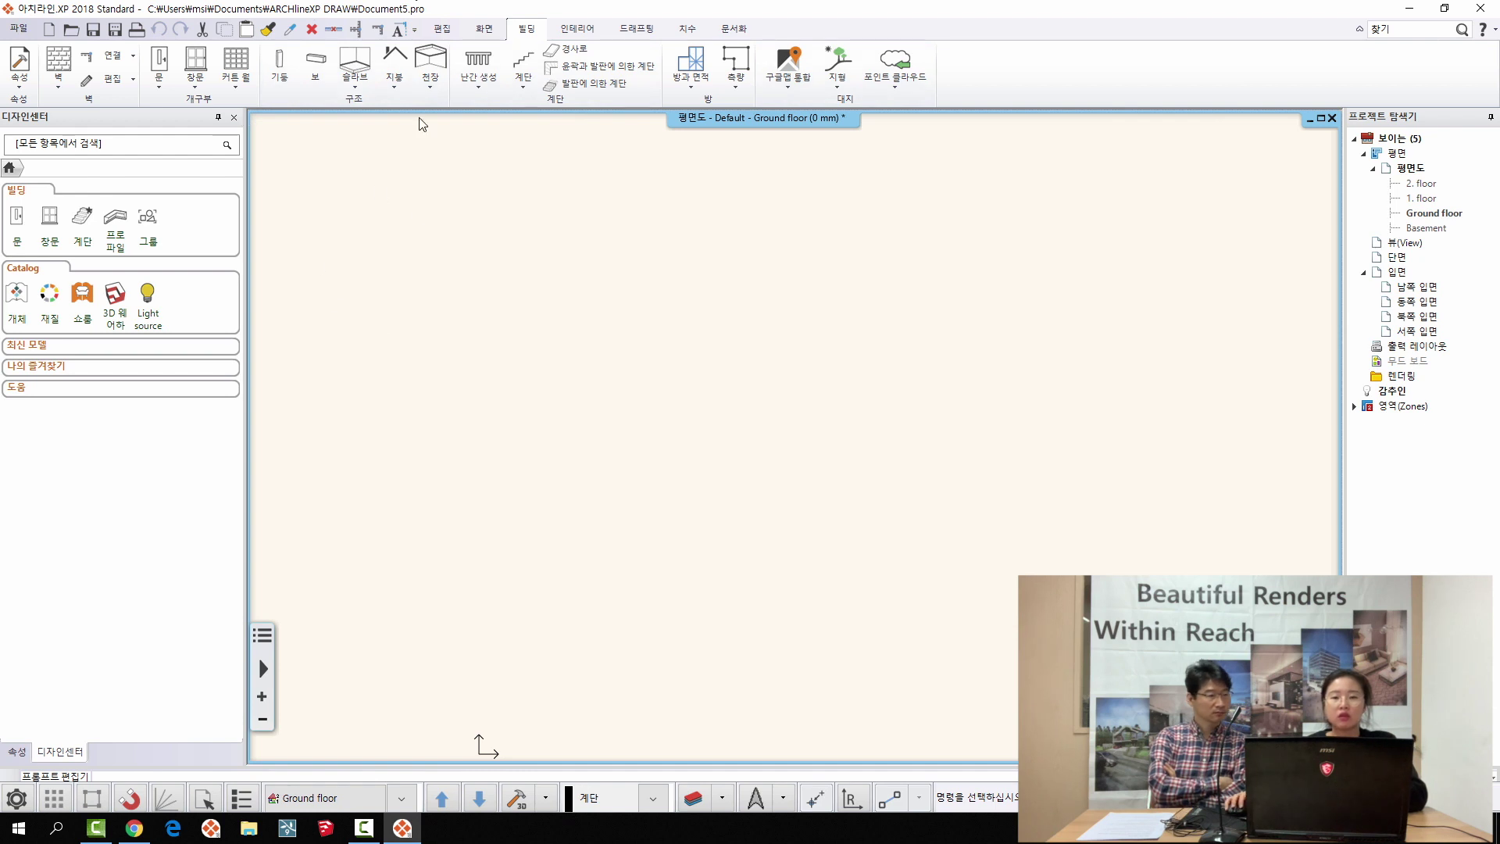
left_click(836, 86)
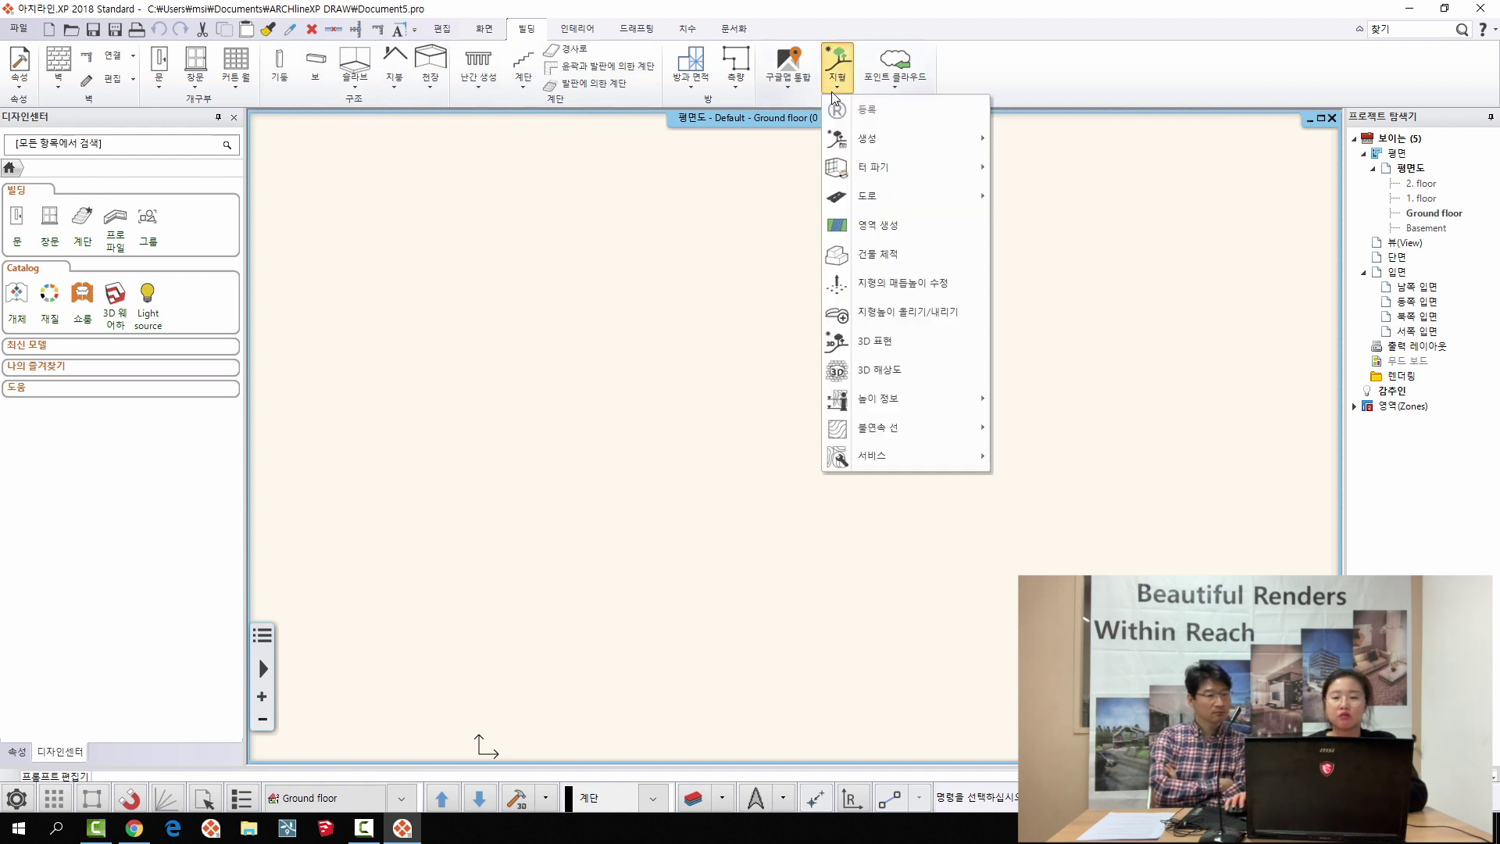
left_click_drag(526, 288, 636, 372)
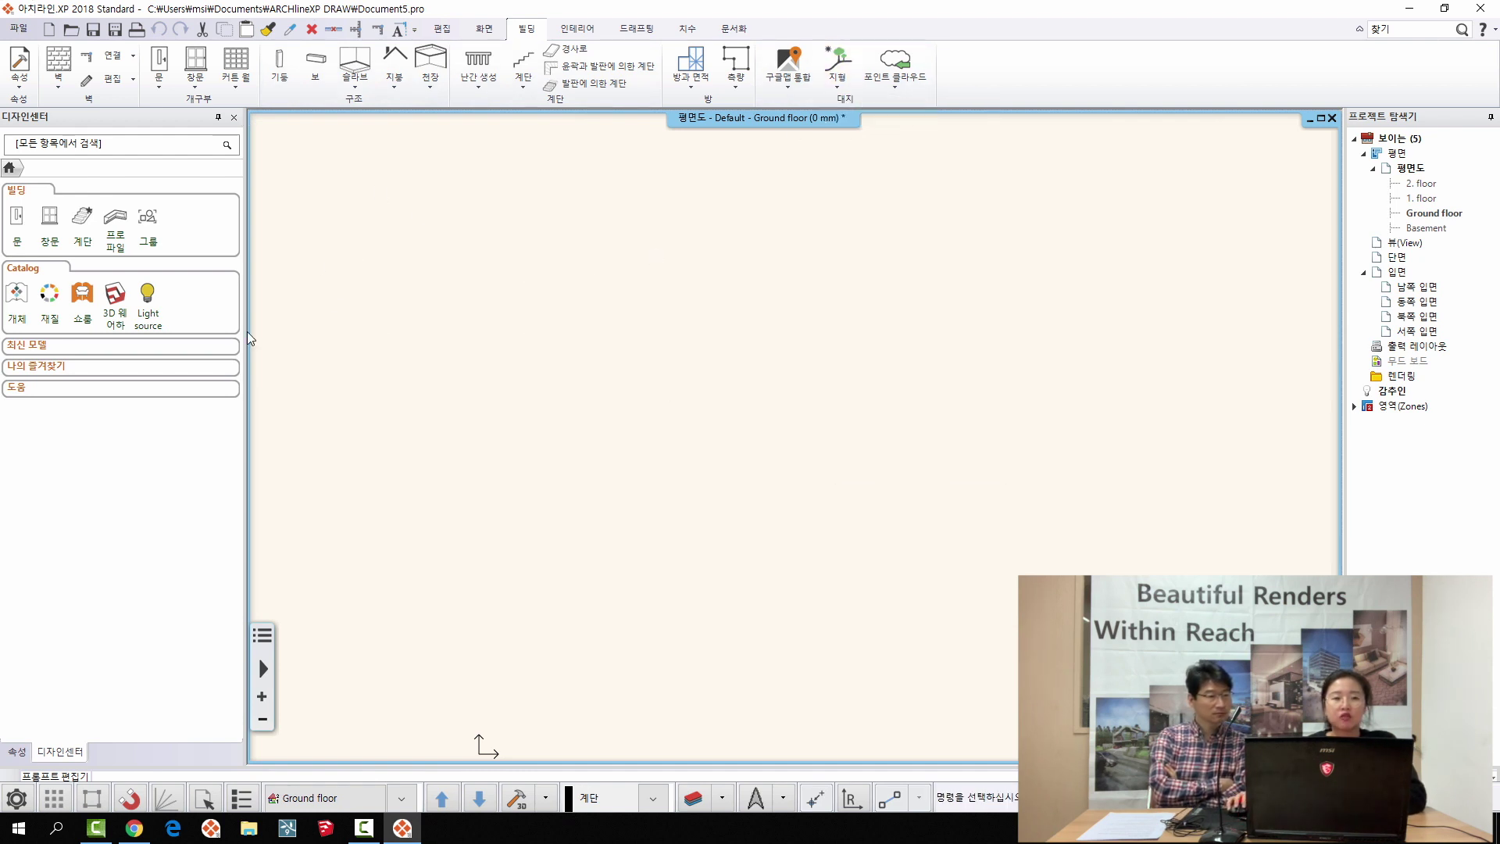
- Import the DWG drawing 등고선_측정데이타.dwg from the terrain folder using model coordinates and a drawing unit of 1 mm
left_click(20, 29)
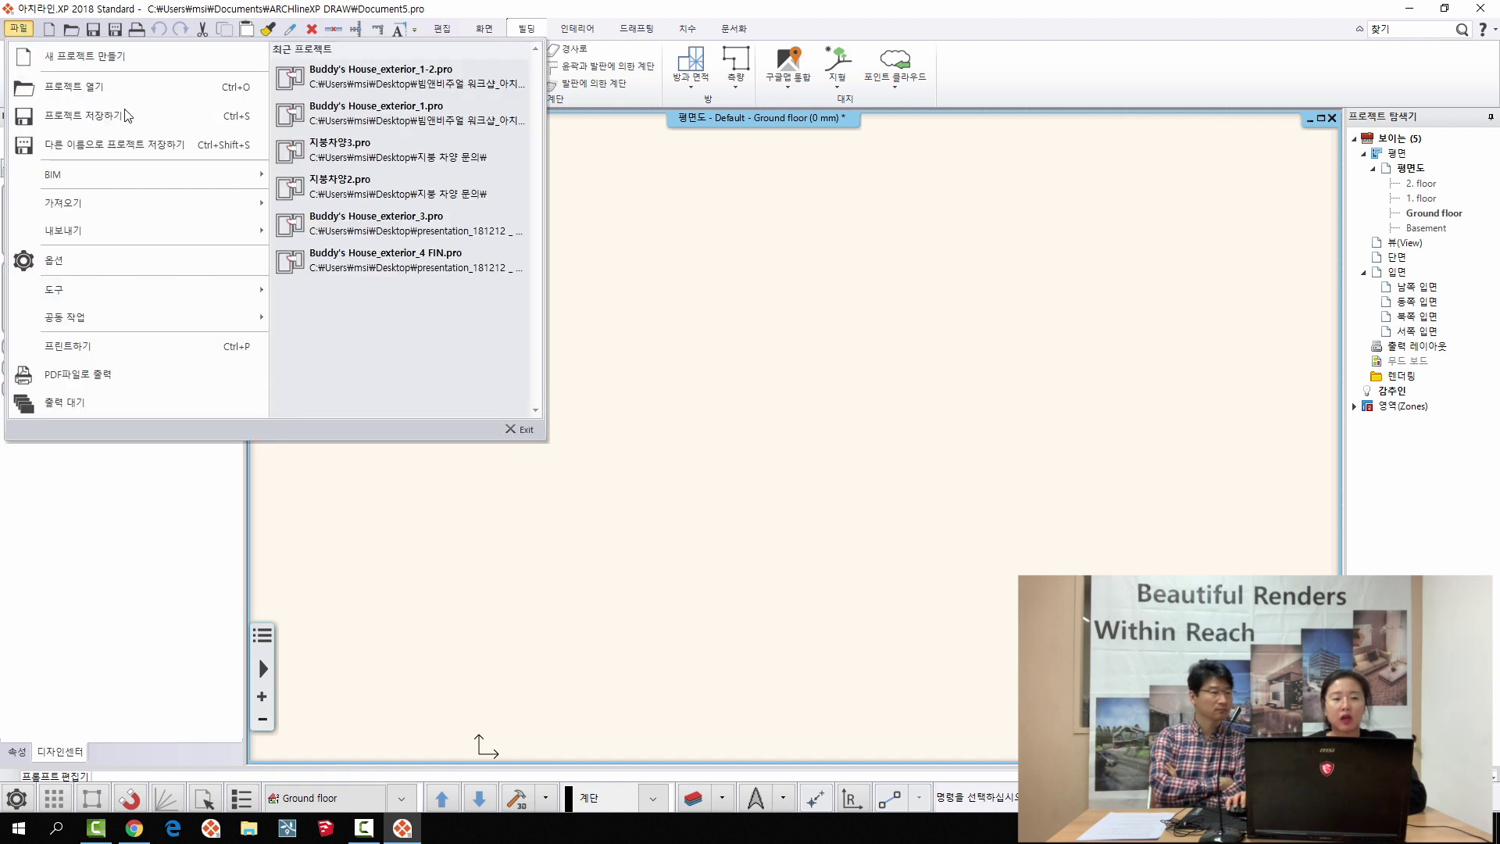
mouse_move(111, 202)
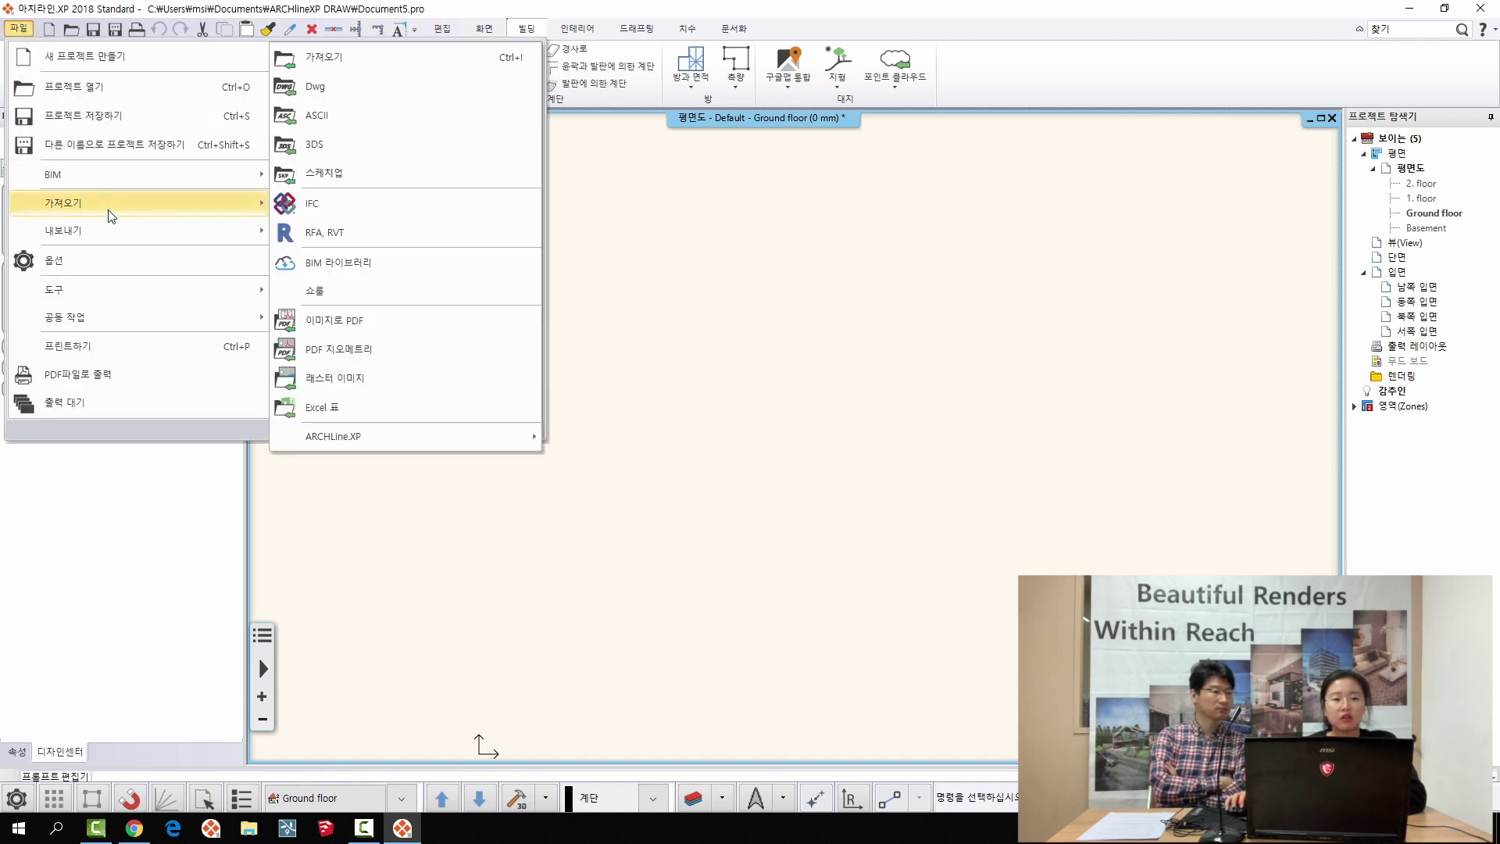
left_click(322, 89)
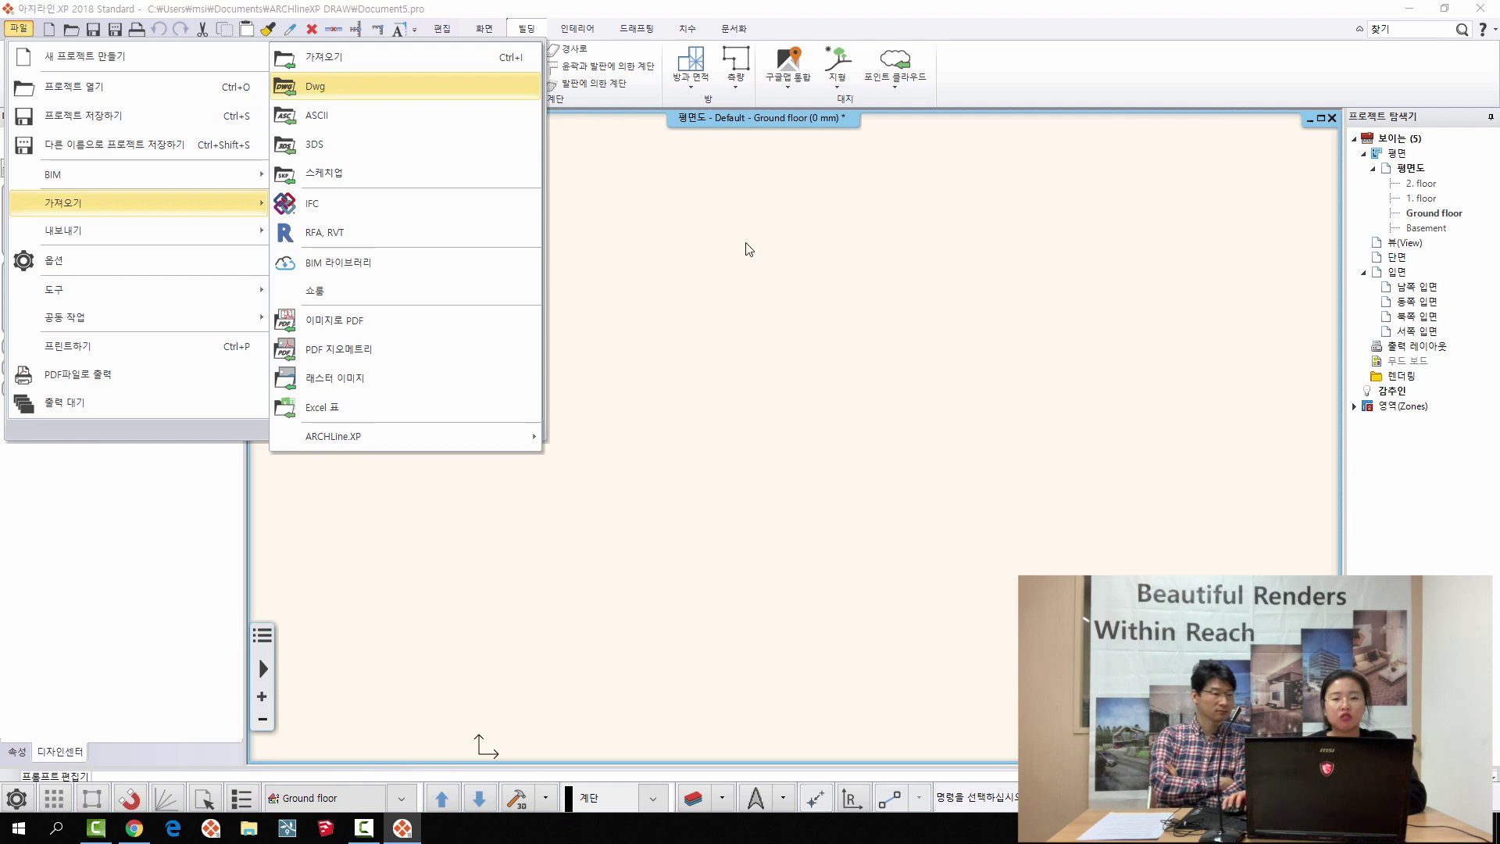
left_click(266, 256)
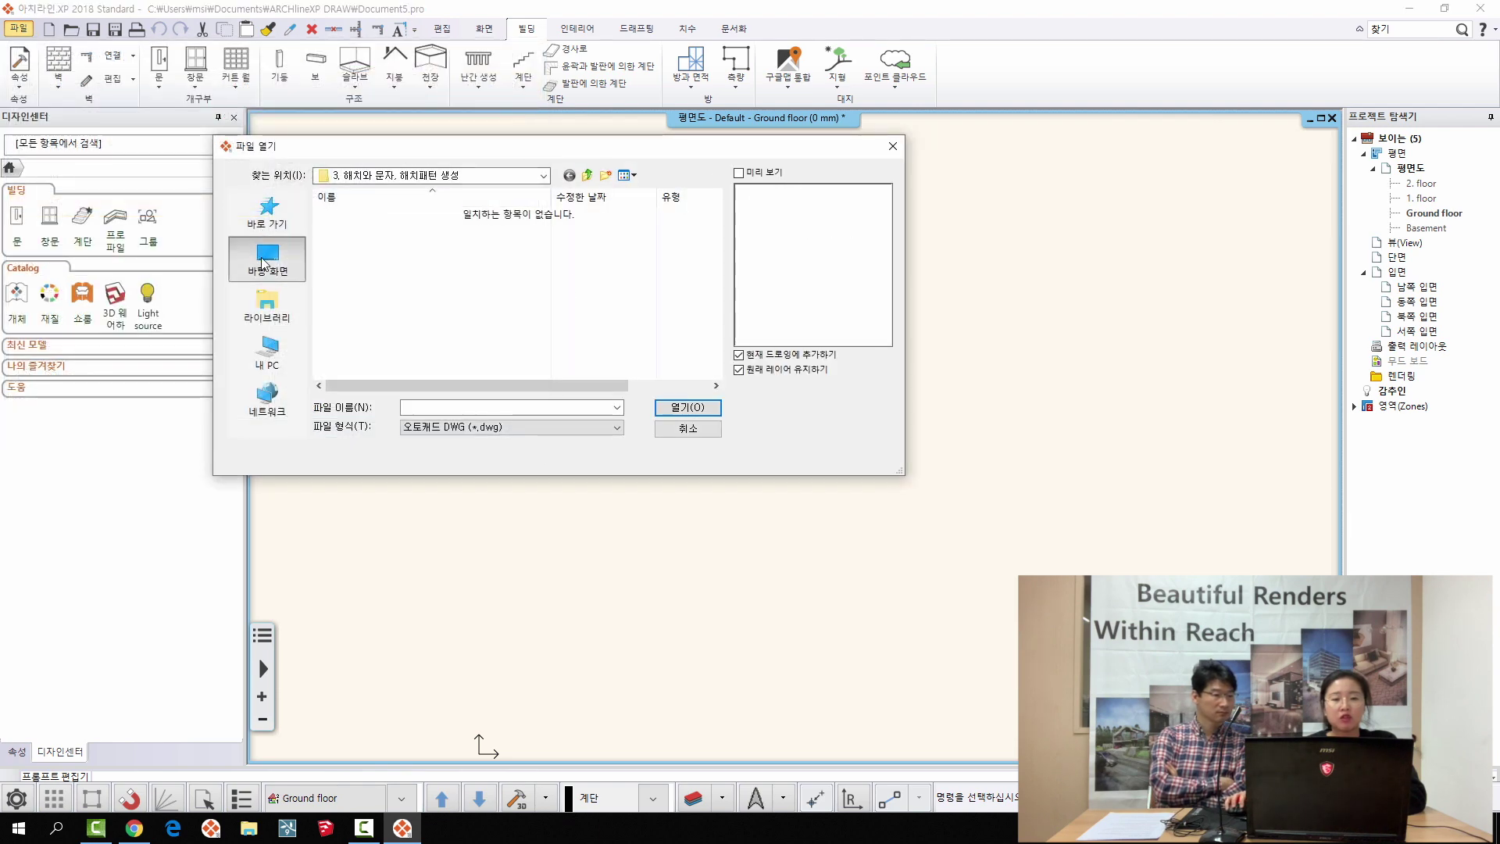
double_click(389, 376)
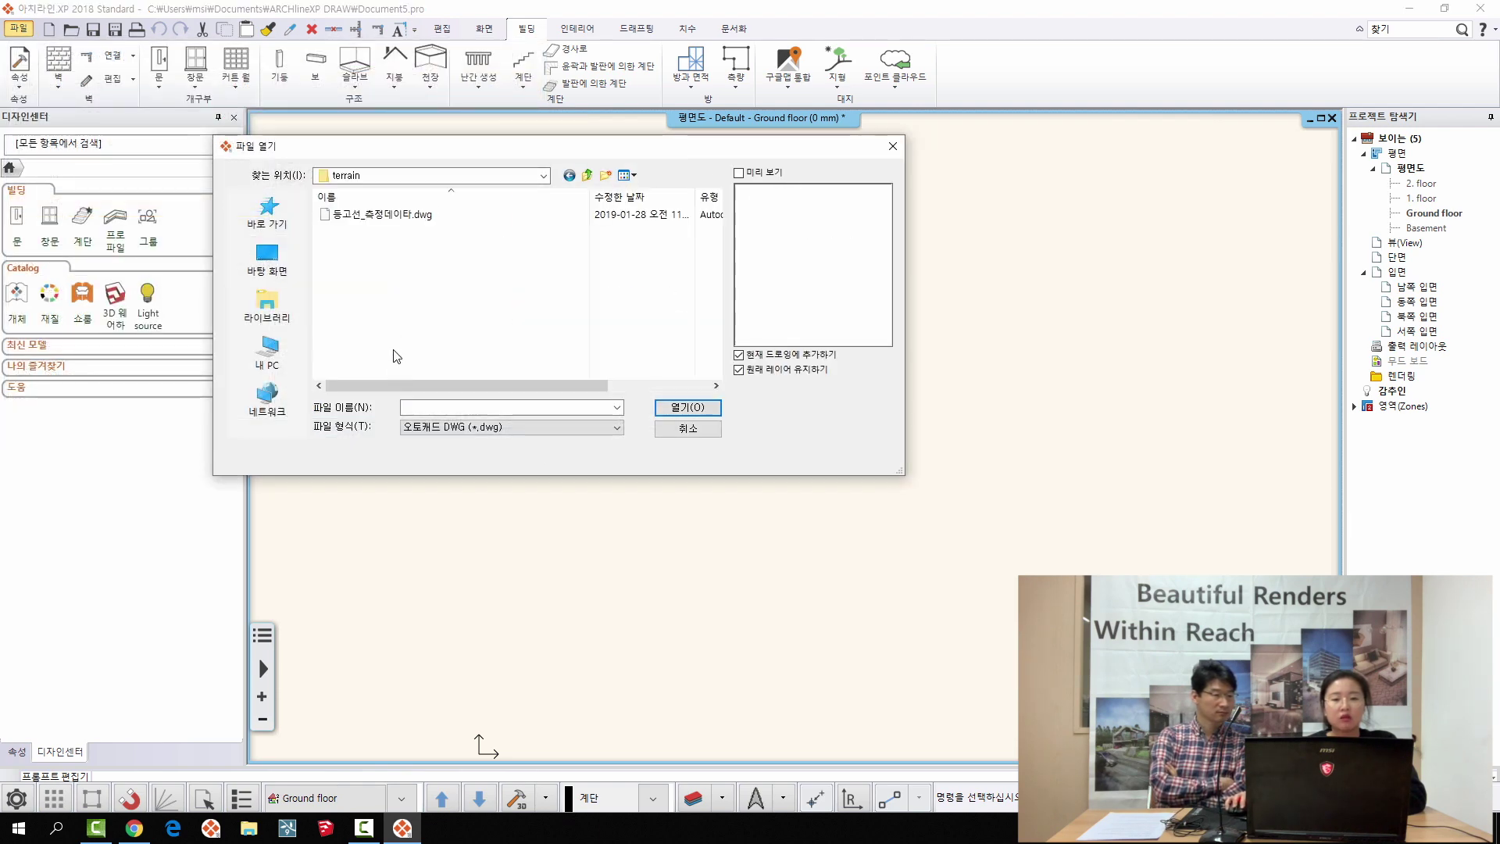
left_click(447, 220)
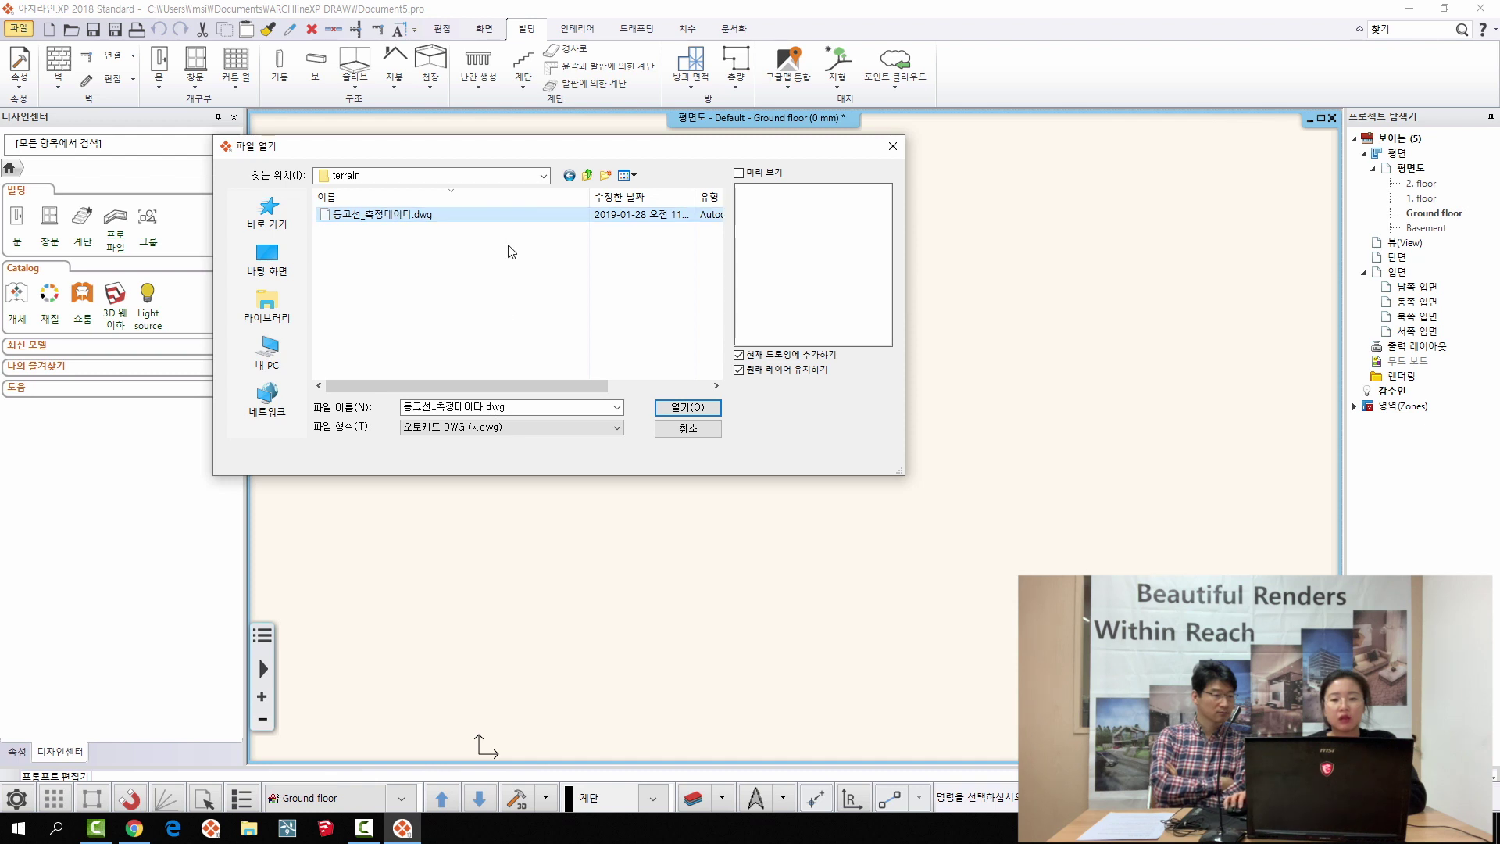
left_click(688, 408)
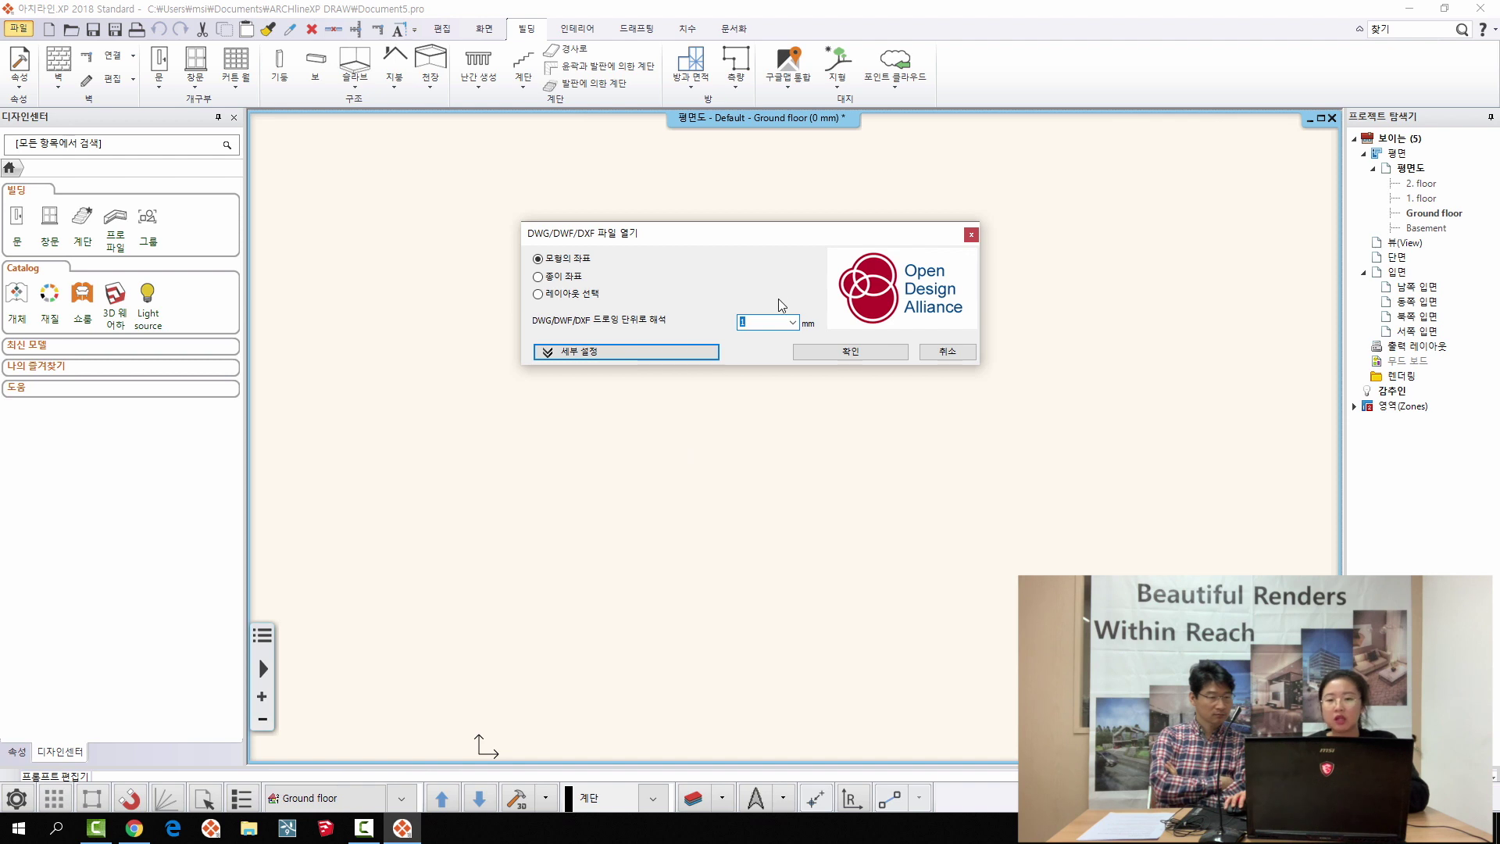
left_click(816, 349)
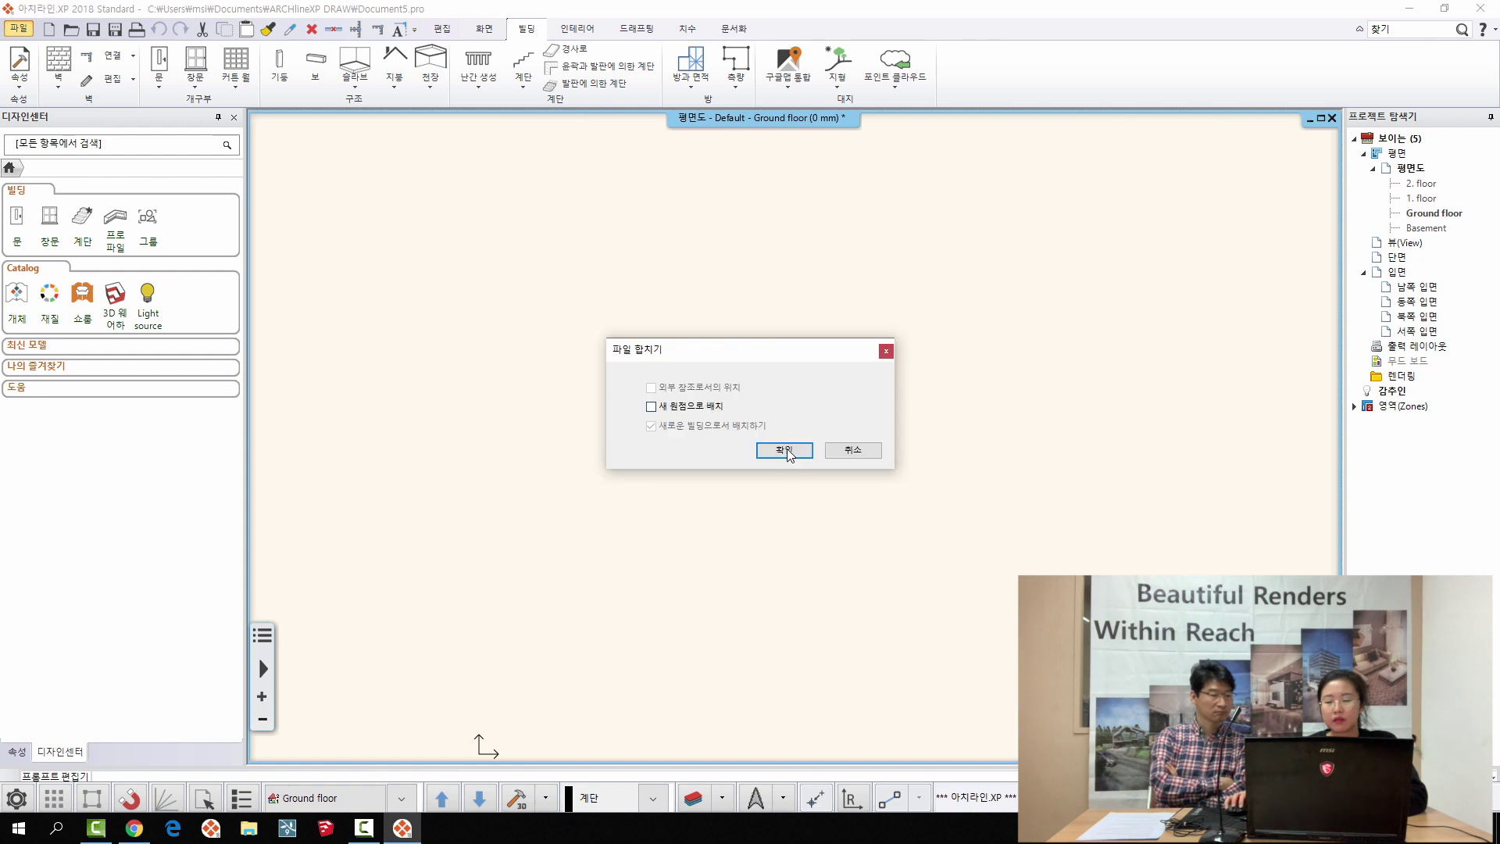
left_click(786, 451)
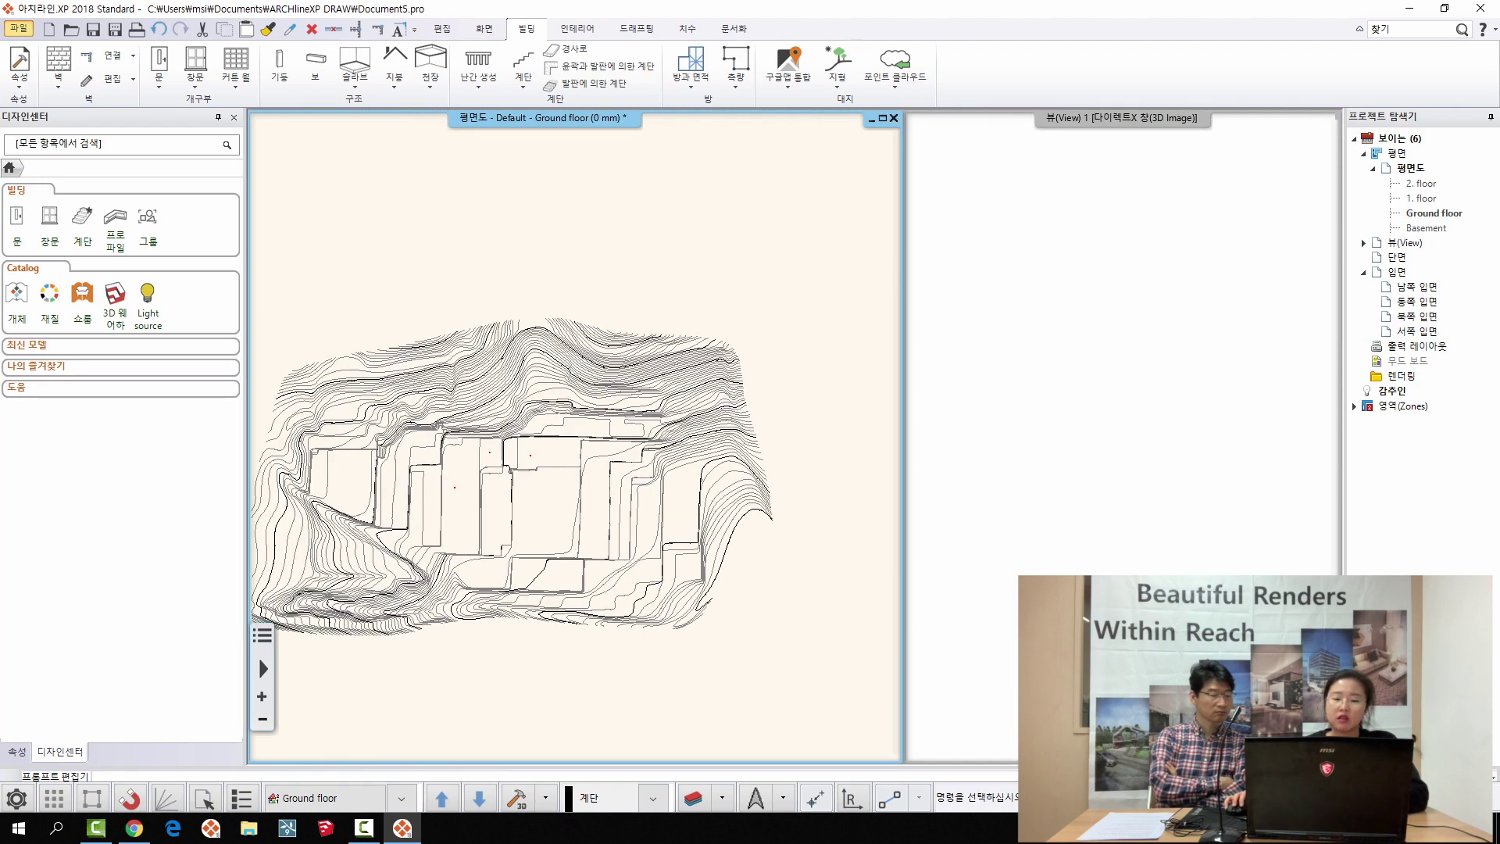
- Examine the imported contour lines and their elevation labels in the floor plan
scroll(622, 487, "up", 8)
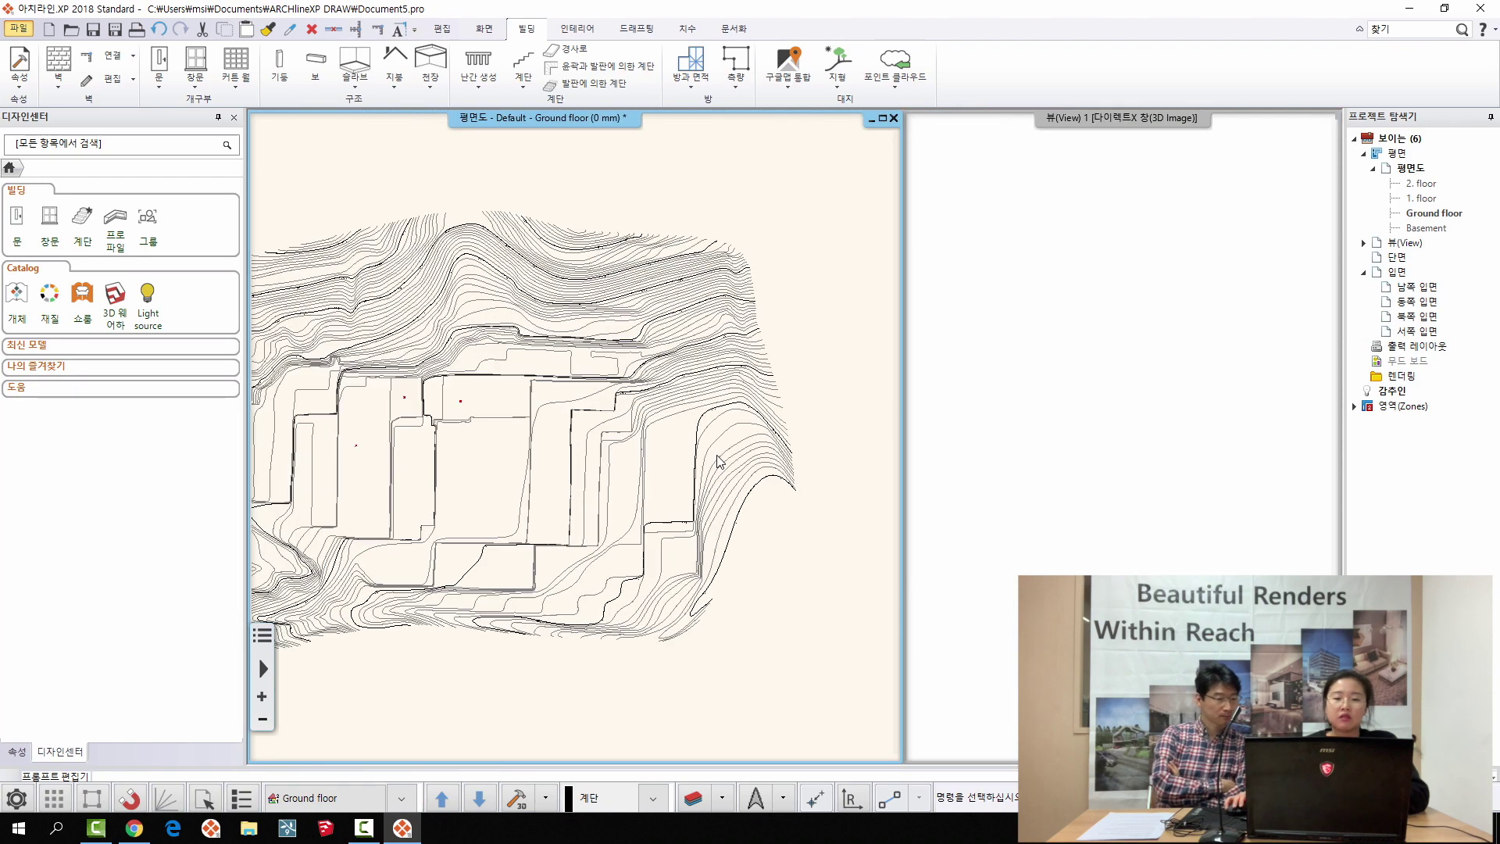
middle_click_drag(458, 442, 556, 565)
scroll(582, 340, "up", 2)
middle_click_drag(582, 340, 409, 294)
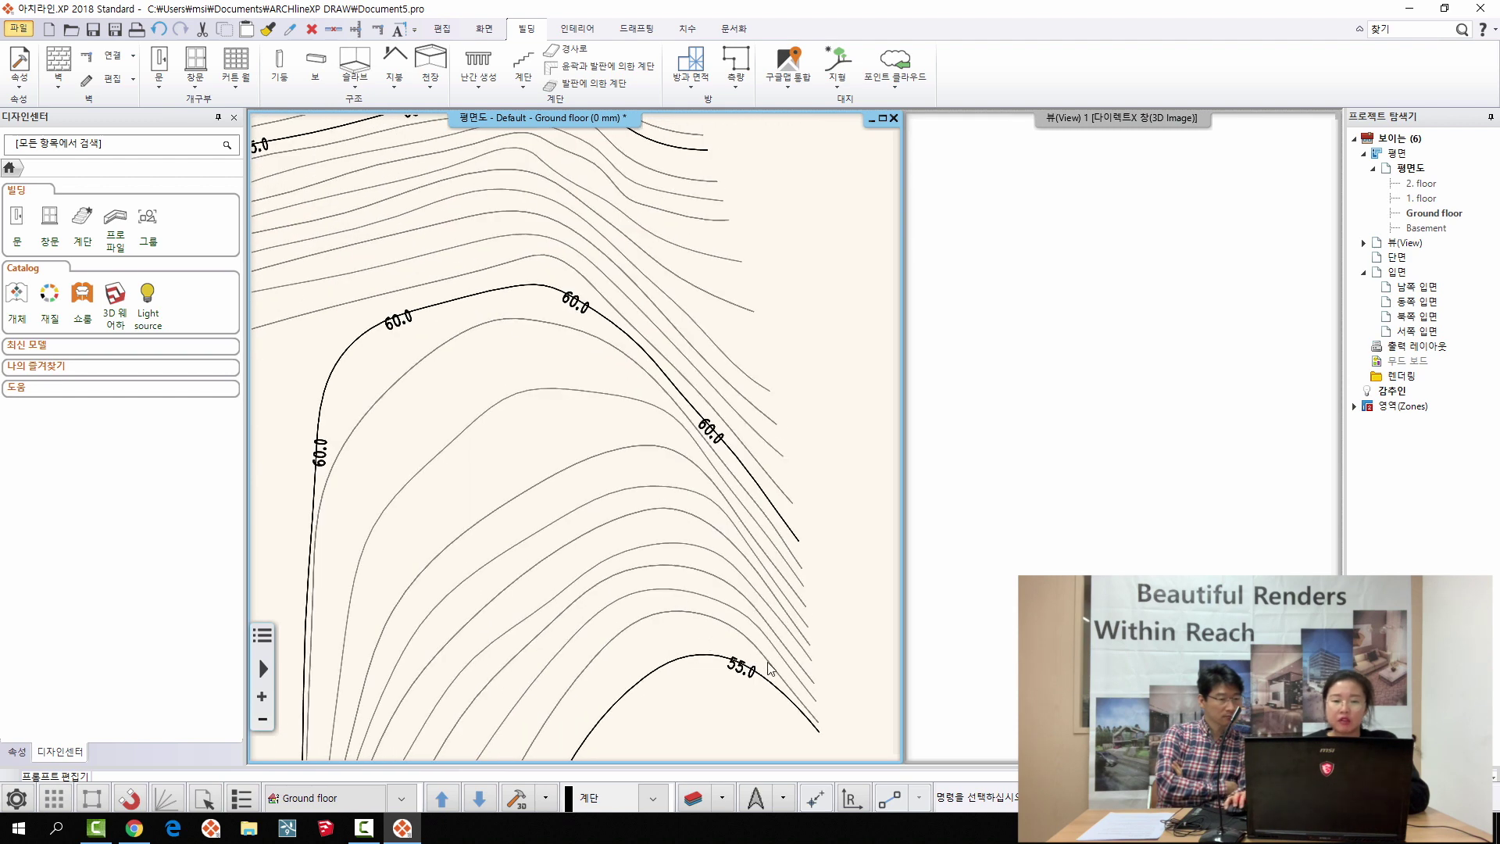
middle_click_drag(358, 168, 496, 375)
scroll(625, 403, "down", 1)
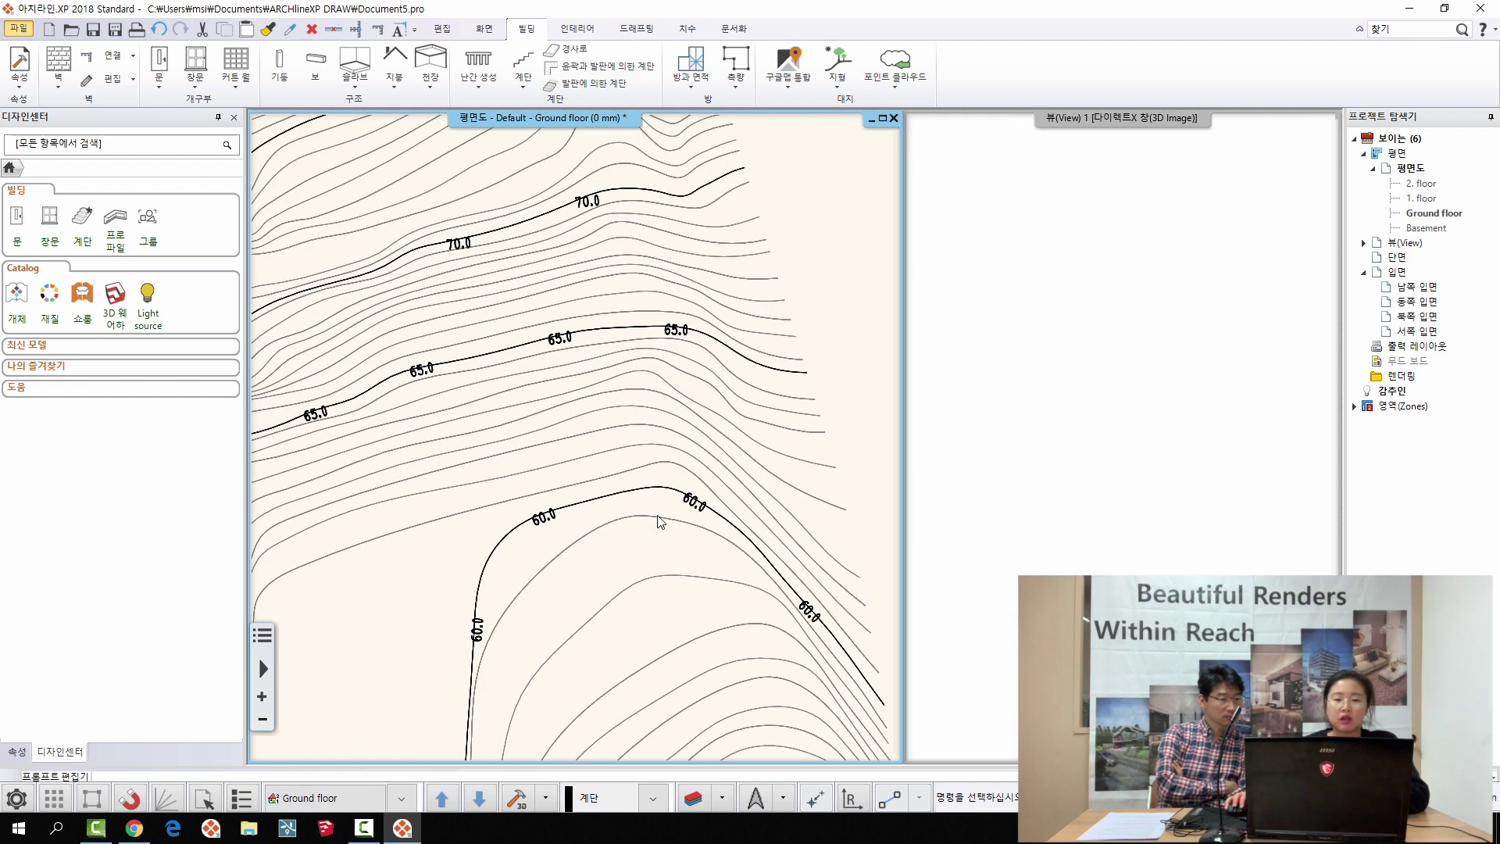
middle_click_drag(659, 512, 564, 292)
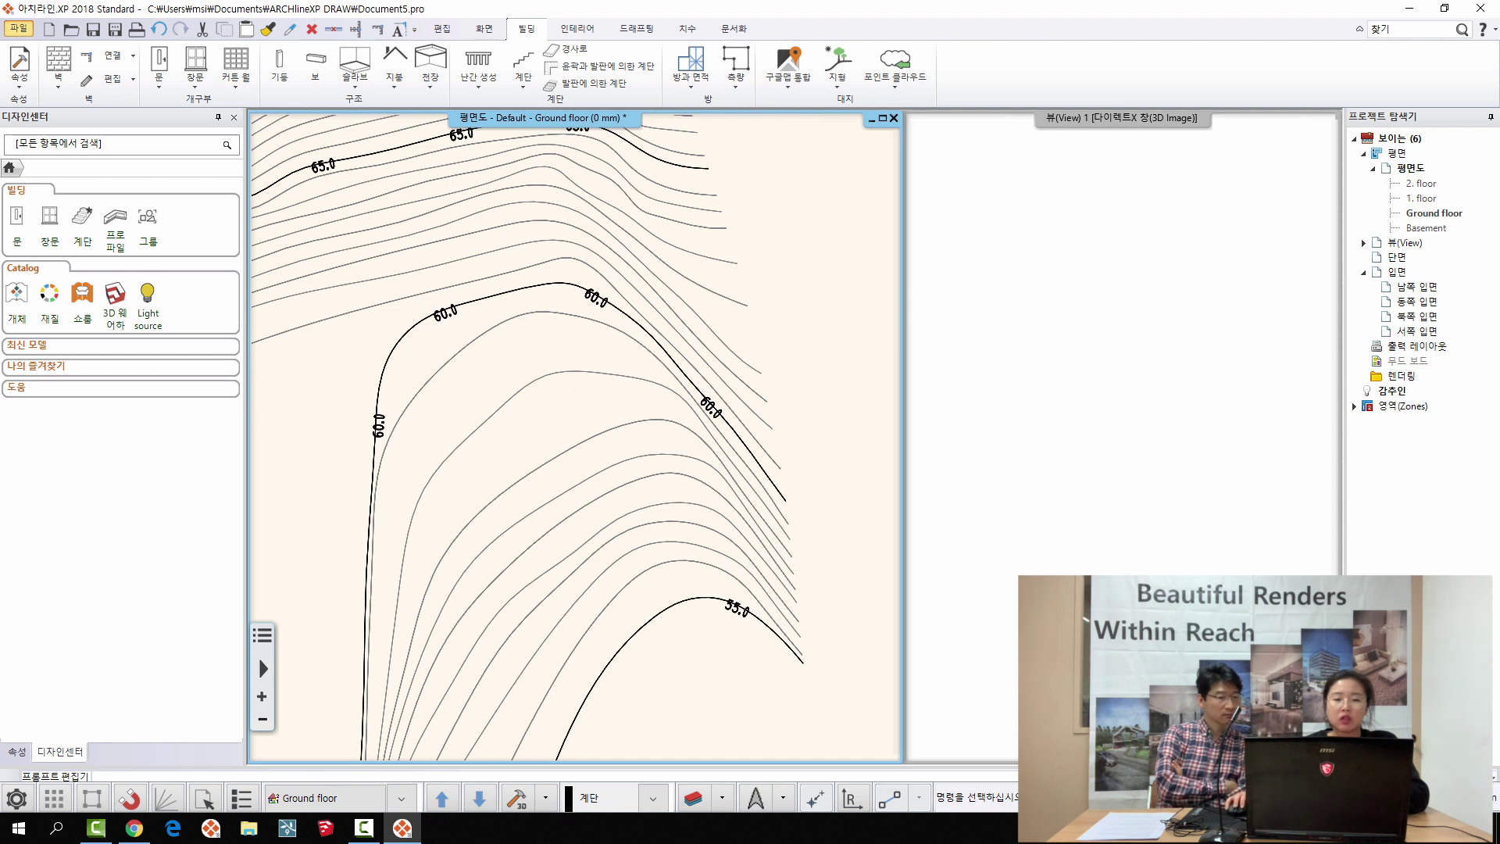
middle_click_drag(451, 131, 507, 212)
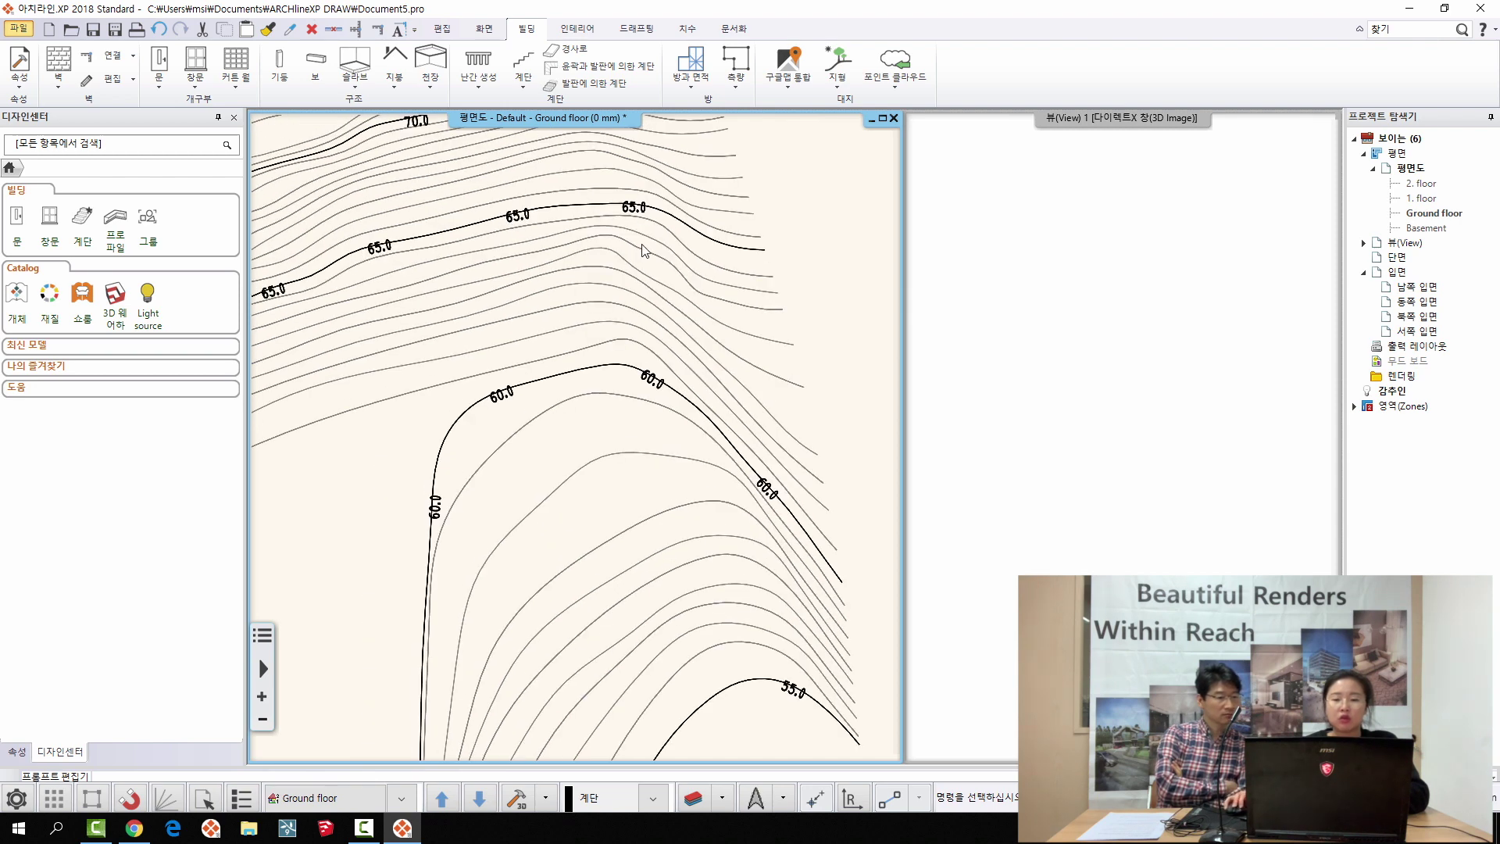
middle_click_drag(735, 558, 698, 420)
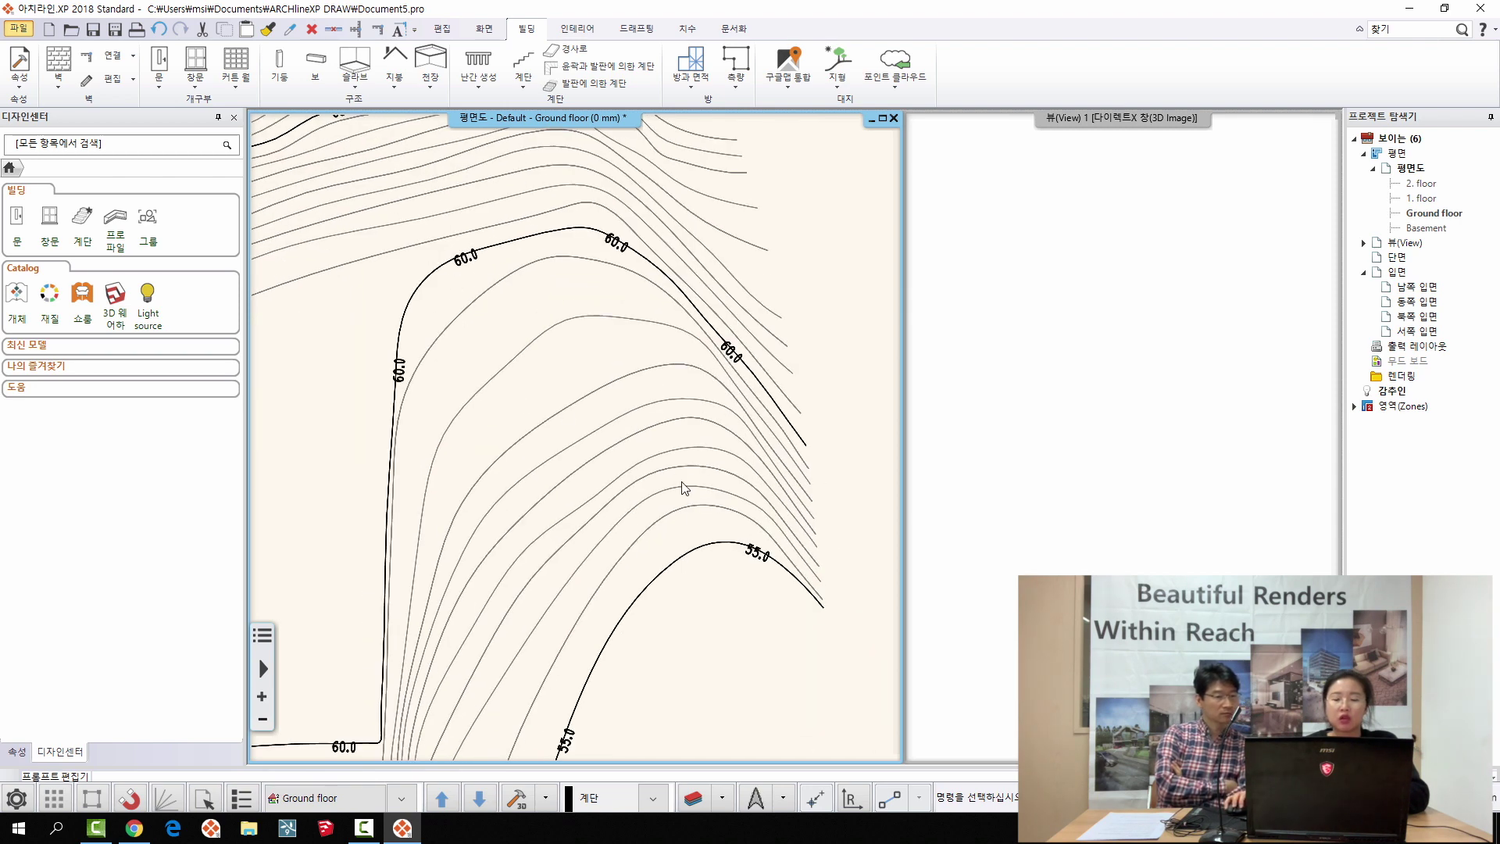
scroll(688, 586, "down", 3)
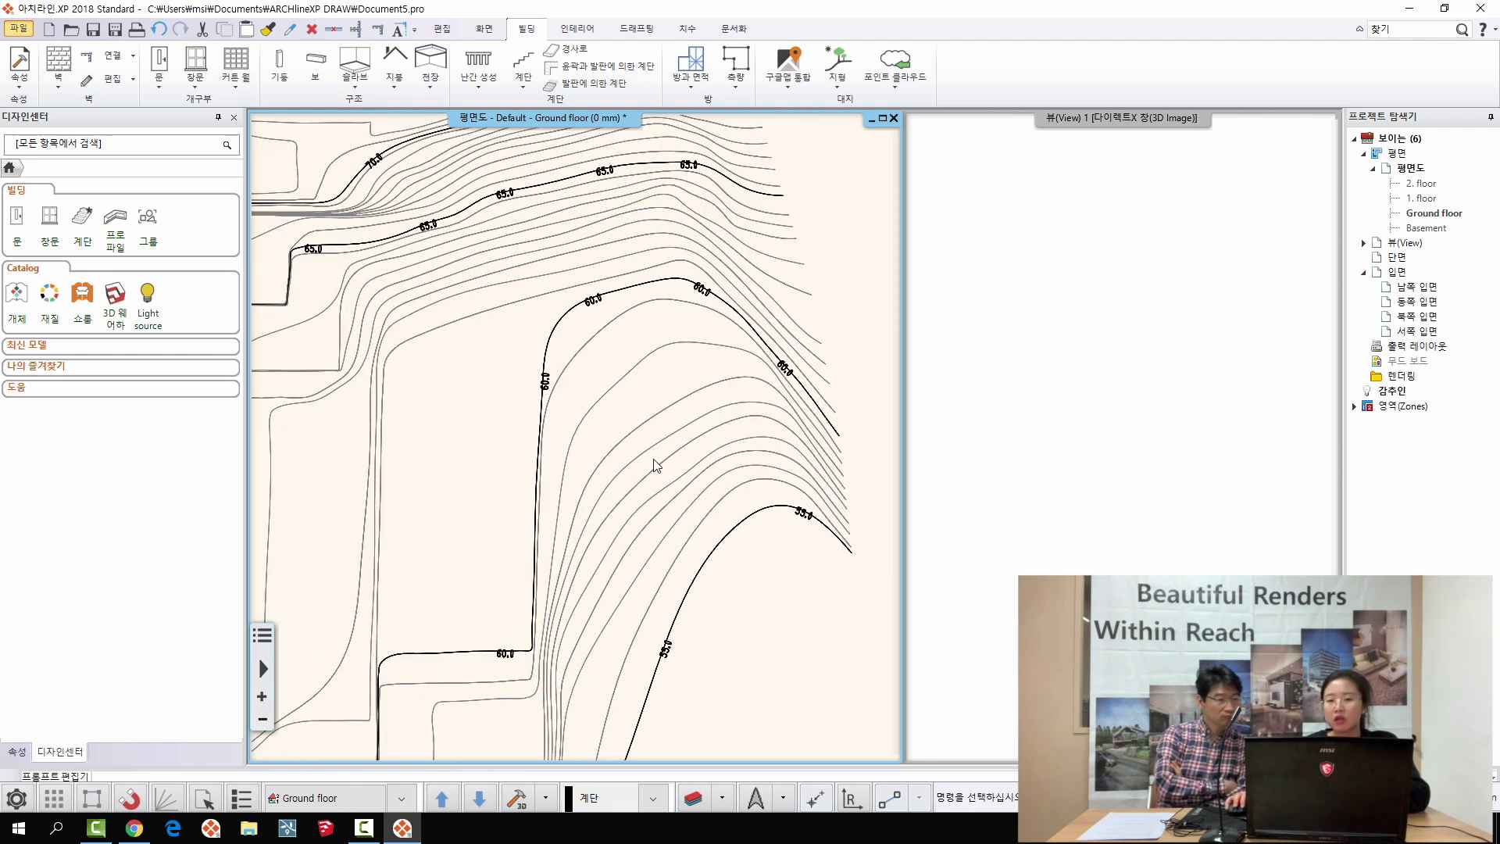
left_click(703, 483)
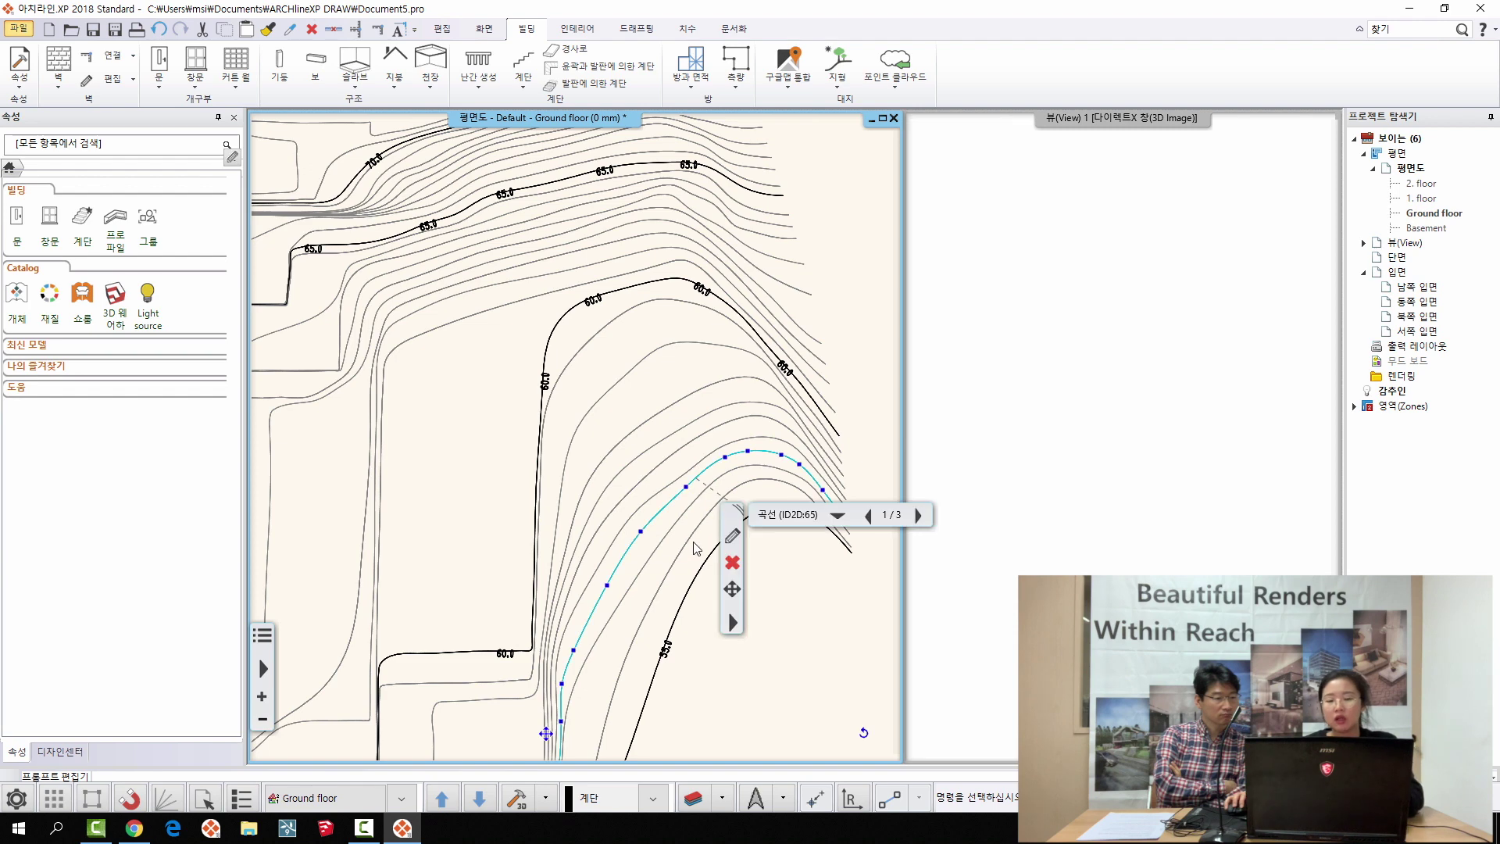
key("Escape")
middle_click_drag(755, 442, 717, 440)
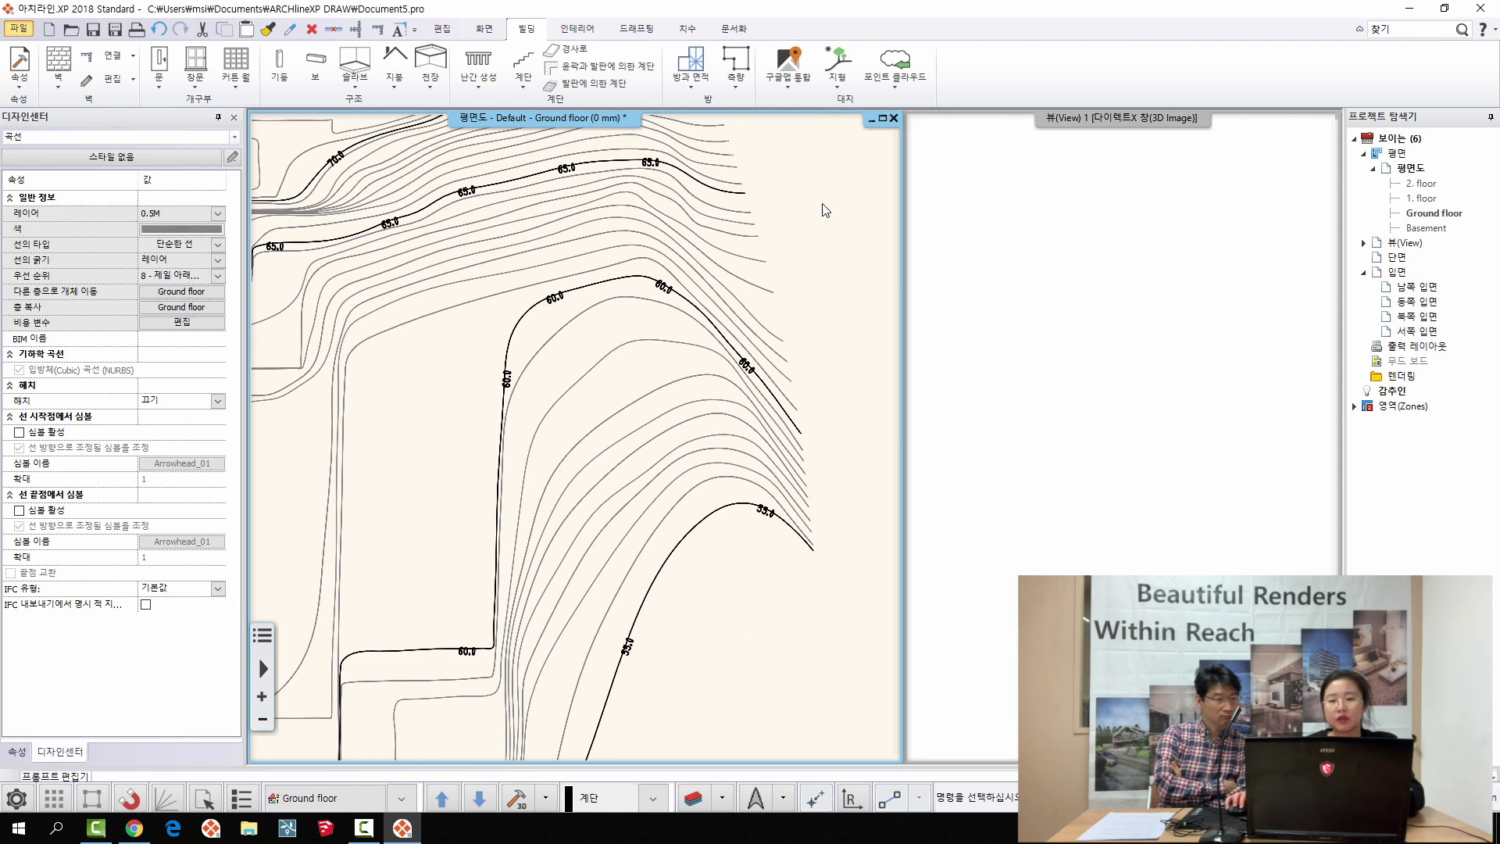
- Start creating terrain from lines (선으로 지형 생성) with open chains (열린 사슬로) and set the contour labelled 55.0 to 55 m height
left_click(839, 87)
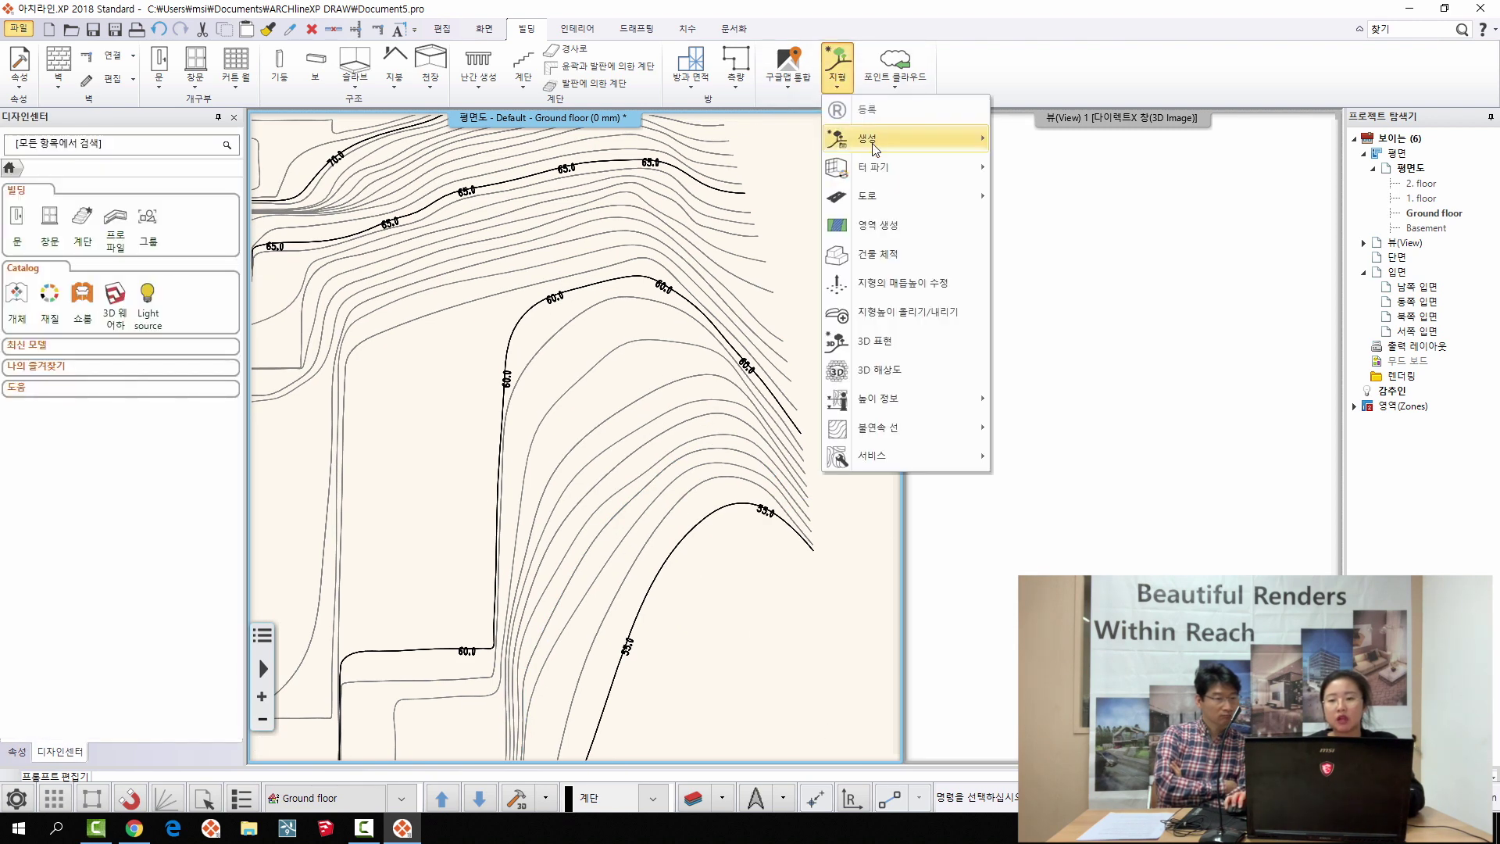
mouse_move(969, 138)
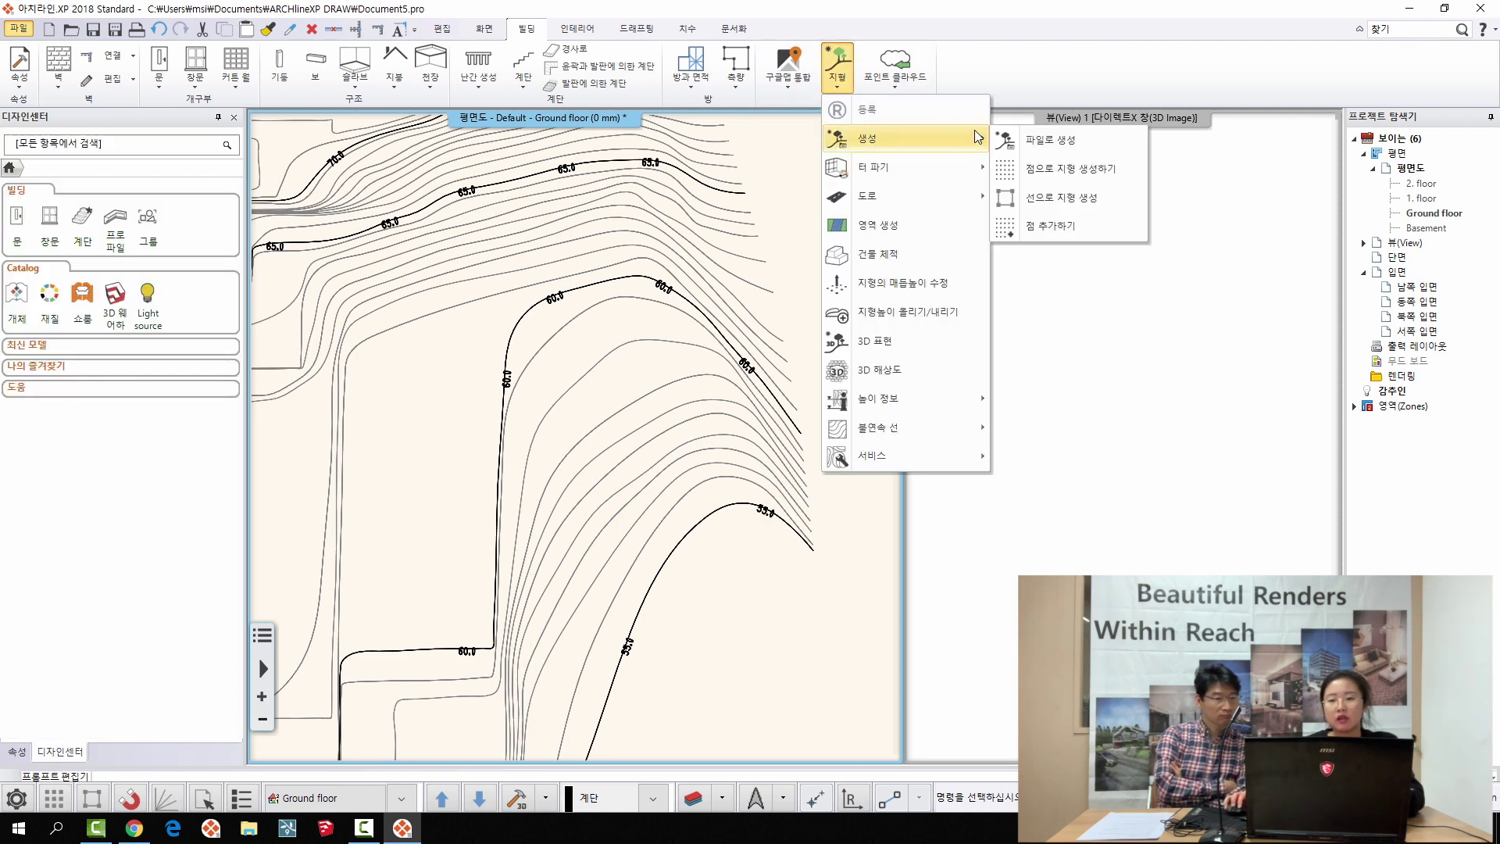
left_click(1088, 200)
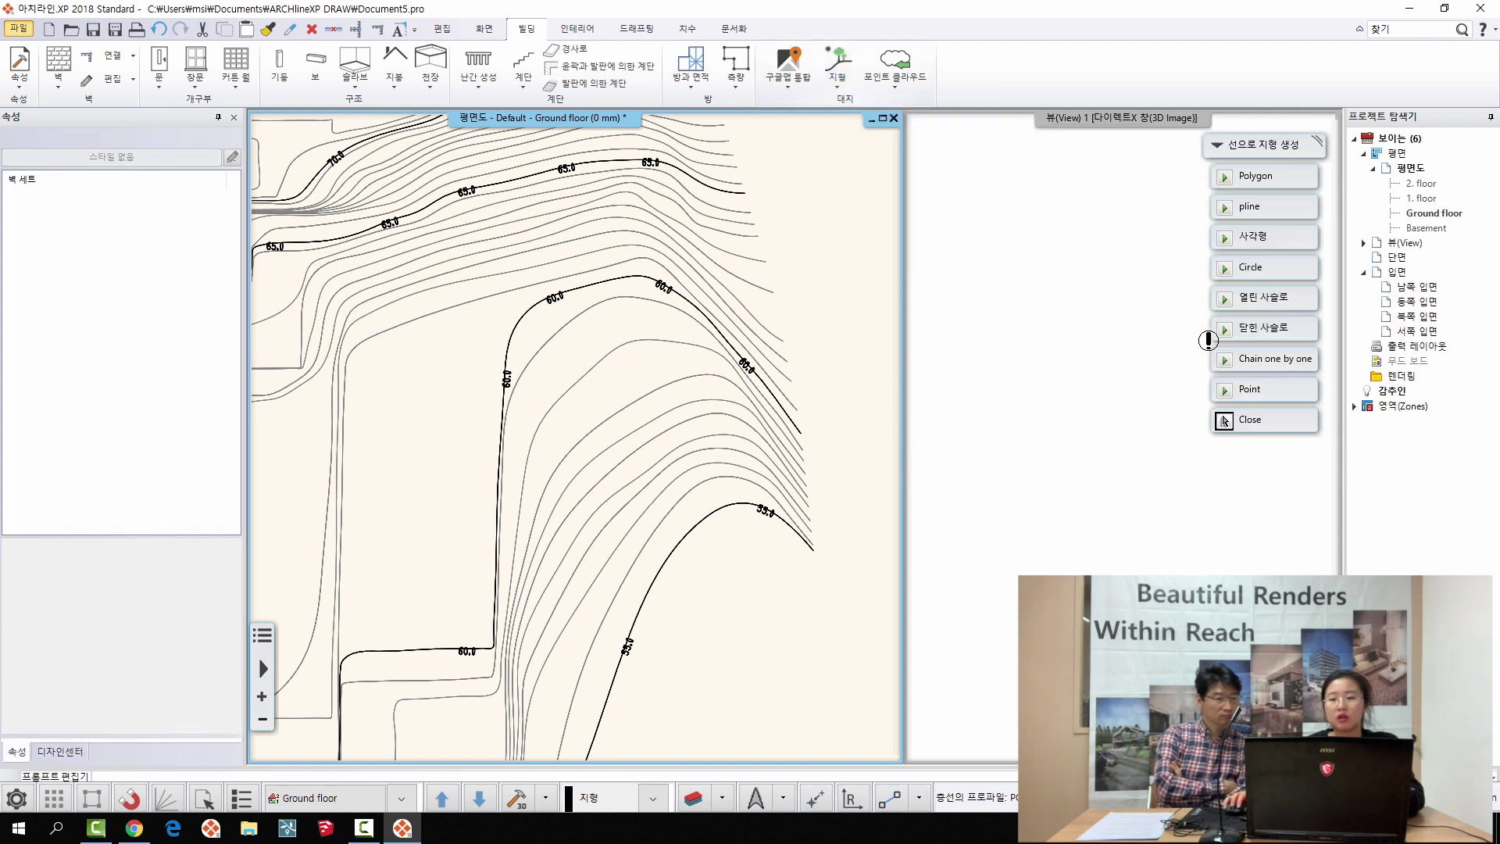
left_click(1274, 296)
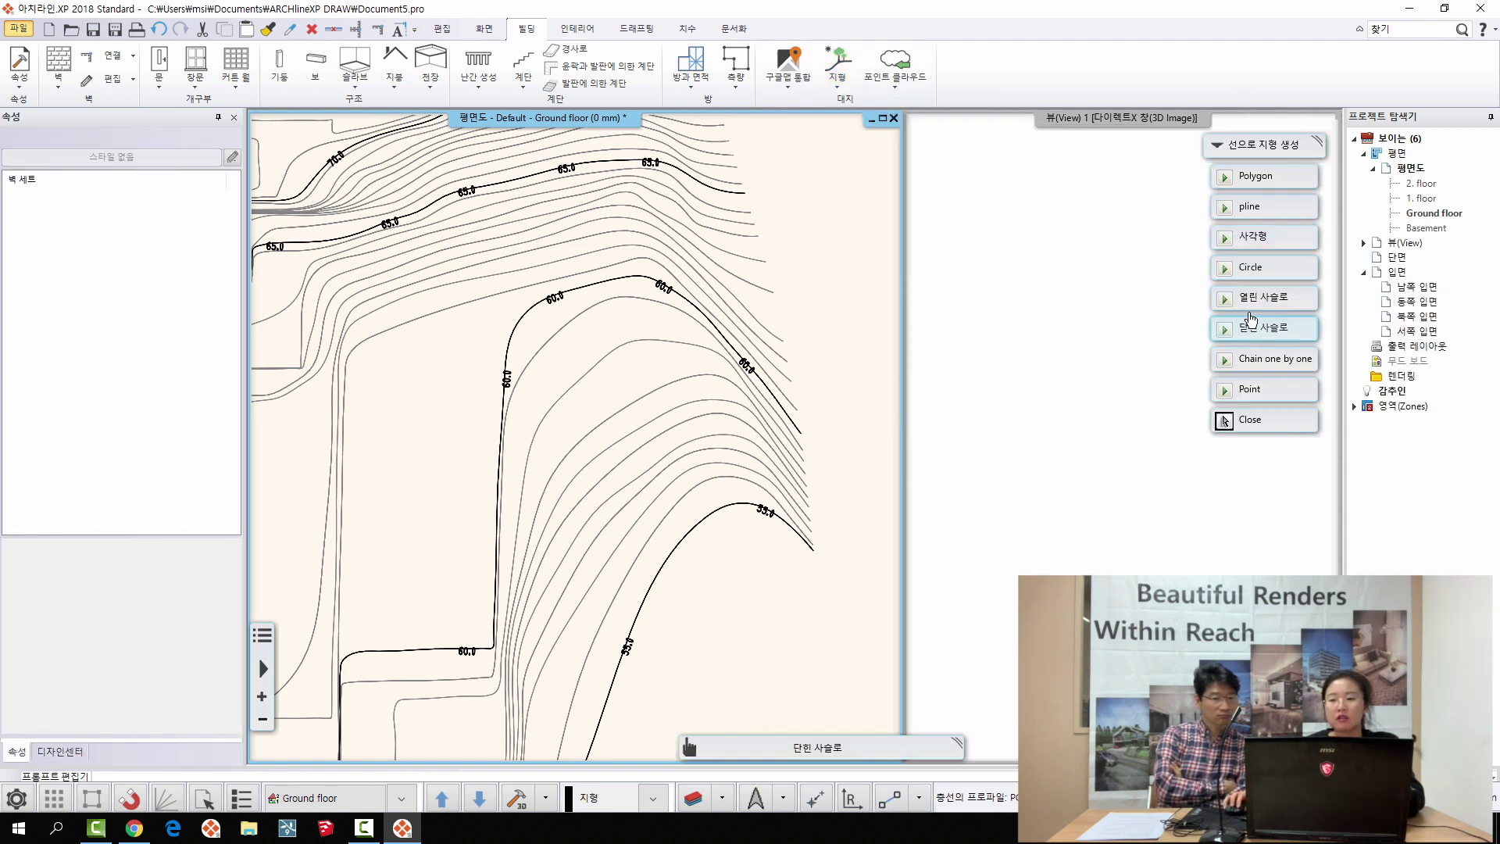
left_click(1254, 305)
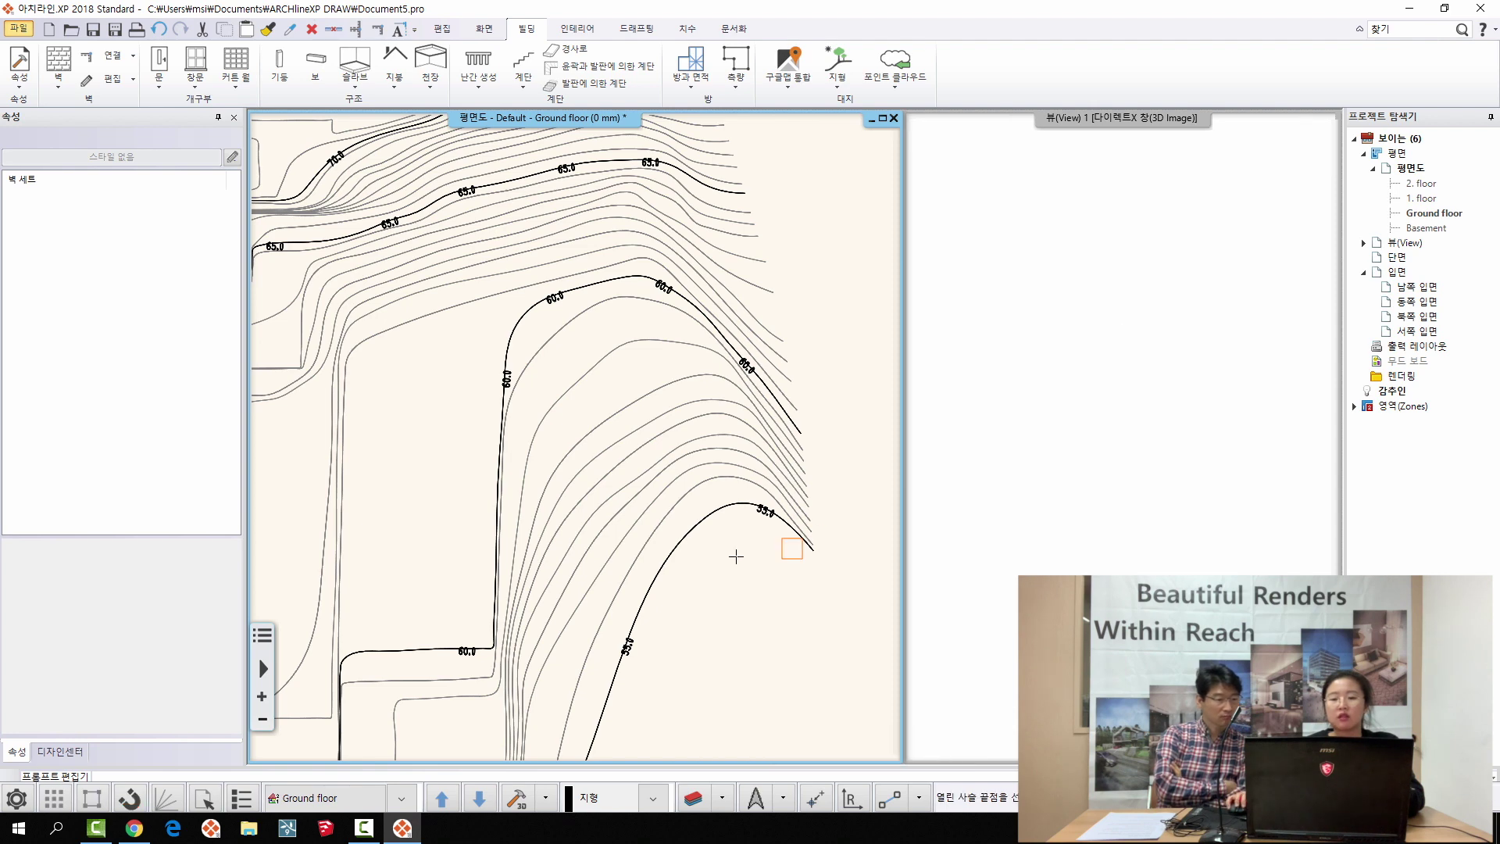
middle_click_drag(699, 521, 710, 435)
scroll(786, 436, "up", 1)
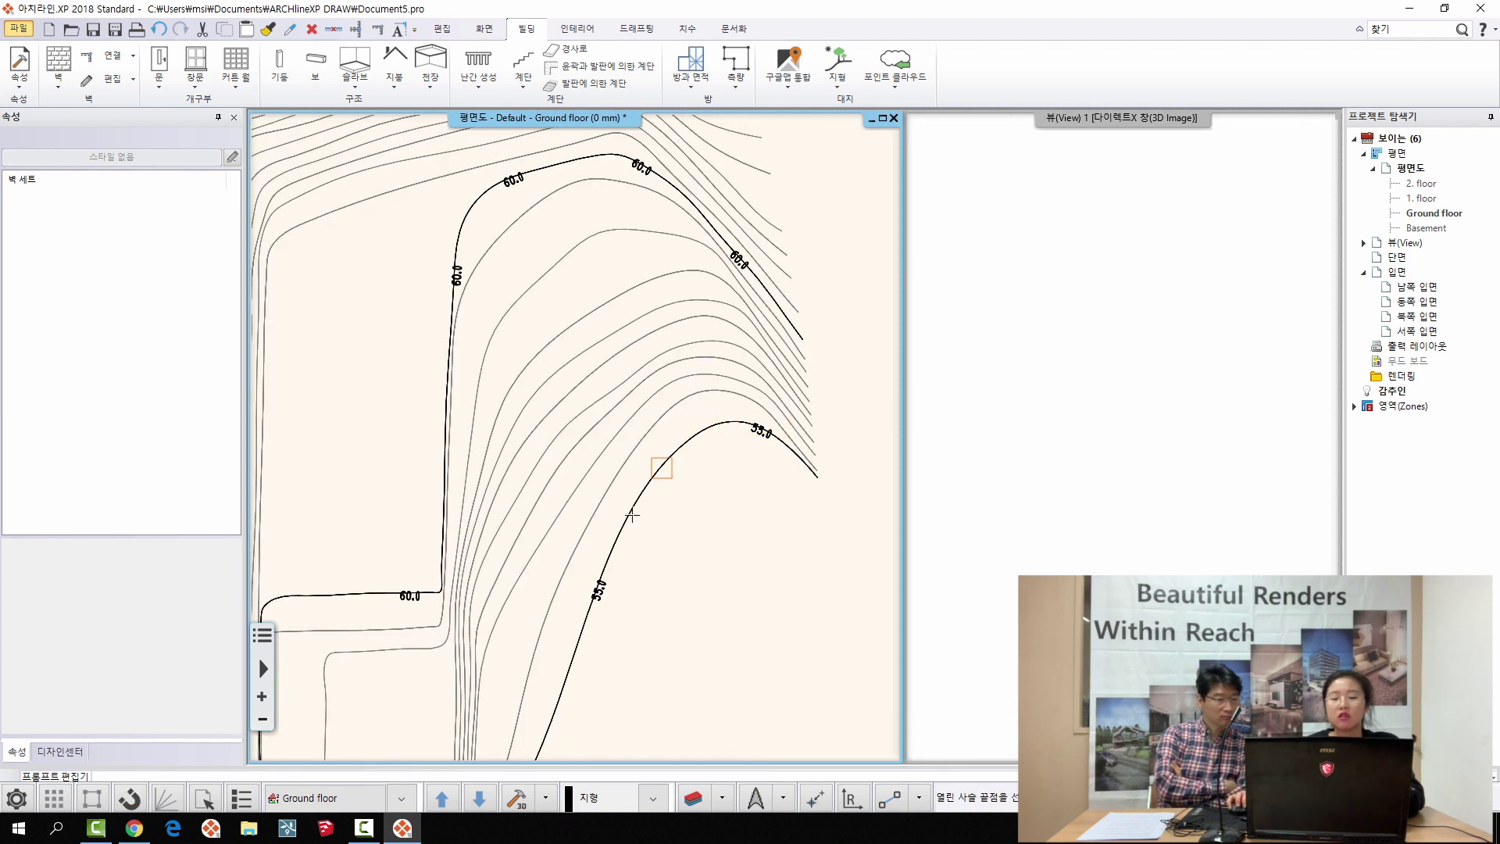
left_click(685, 439)
left_click_drag(720, 350, 735, 253)
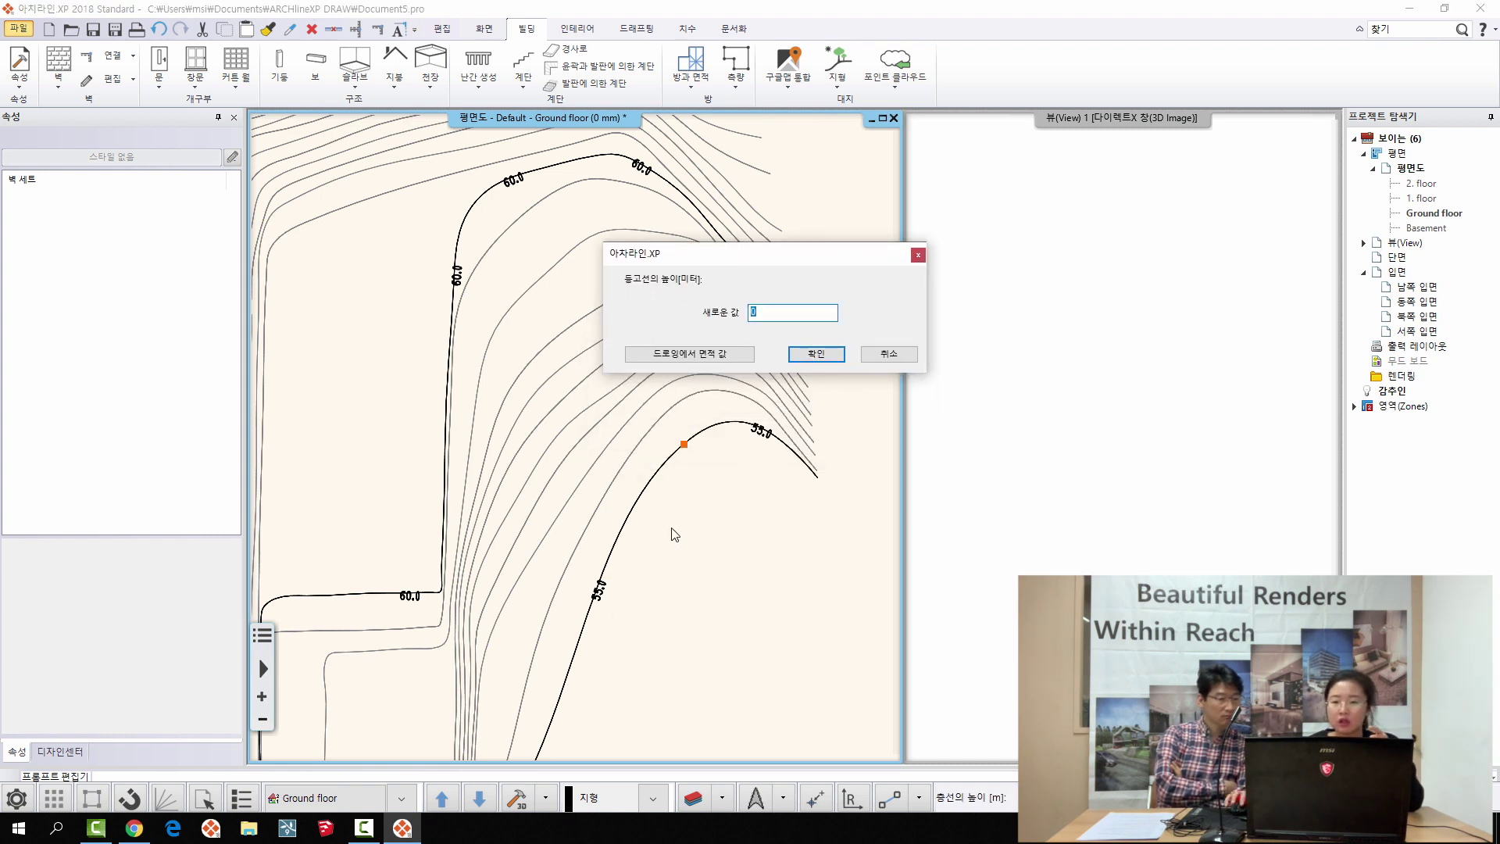
type("55")
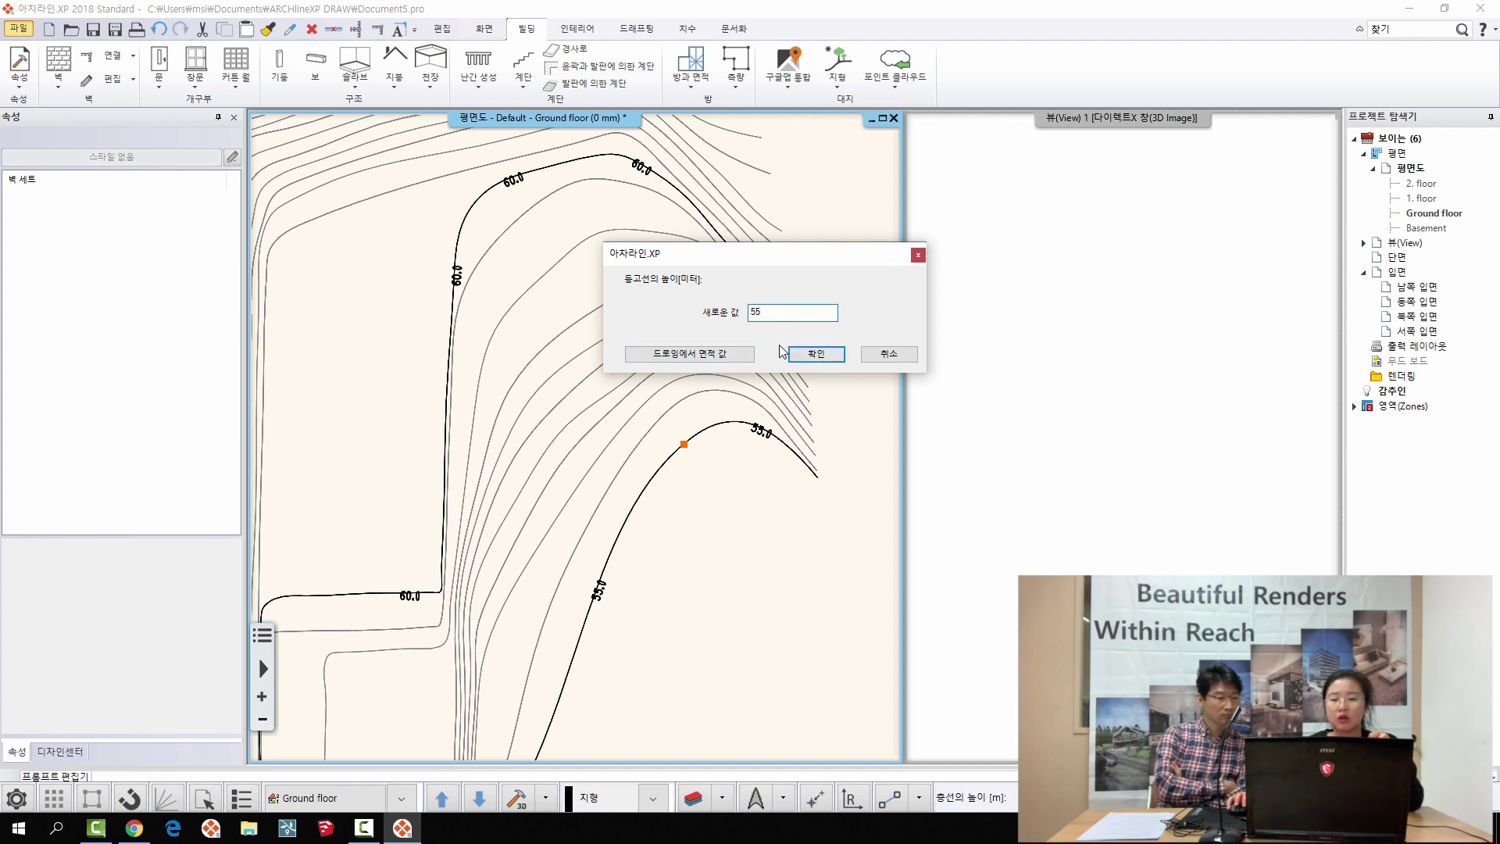
left_click(796, 356)
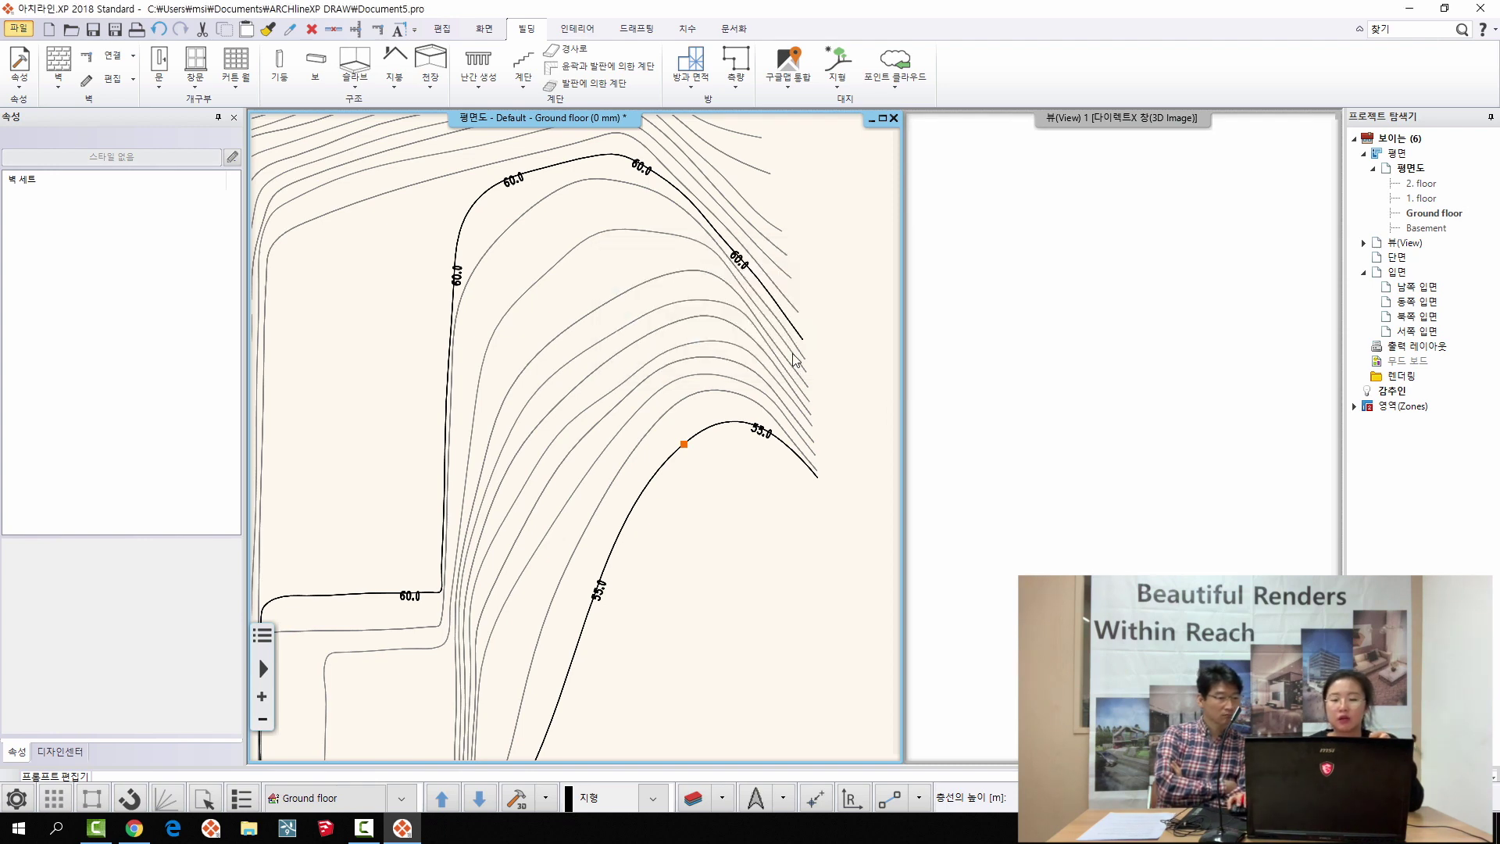
- Add the contour labelled 60.0 to the terrain with a height of 60 m
middle_click_drag(496, 232, 538, 305)
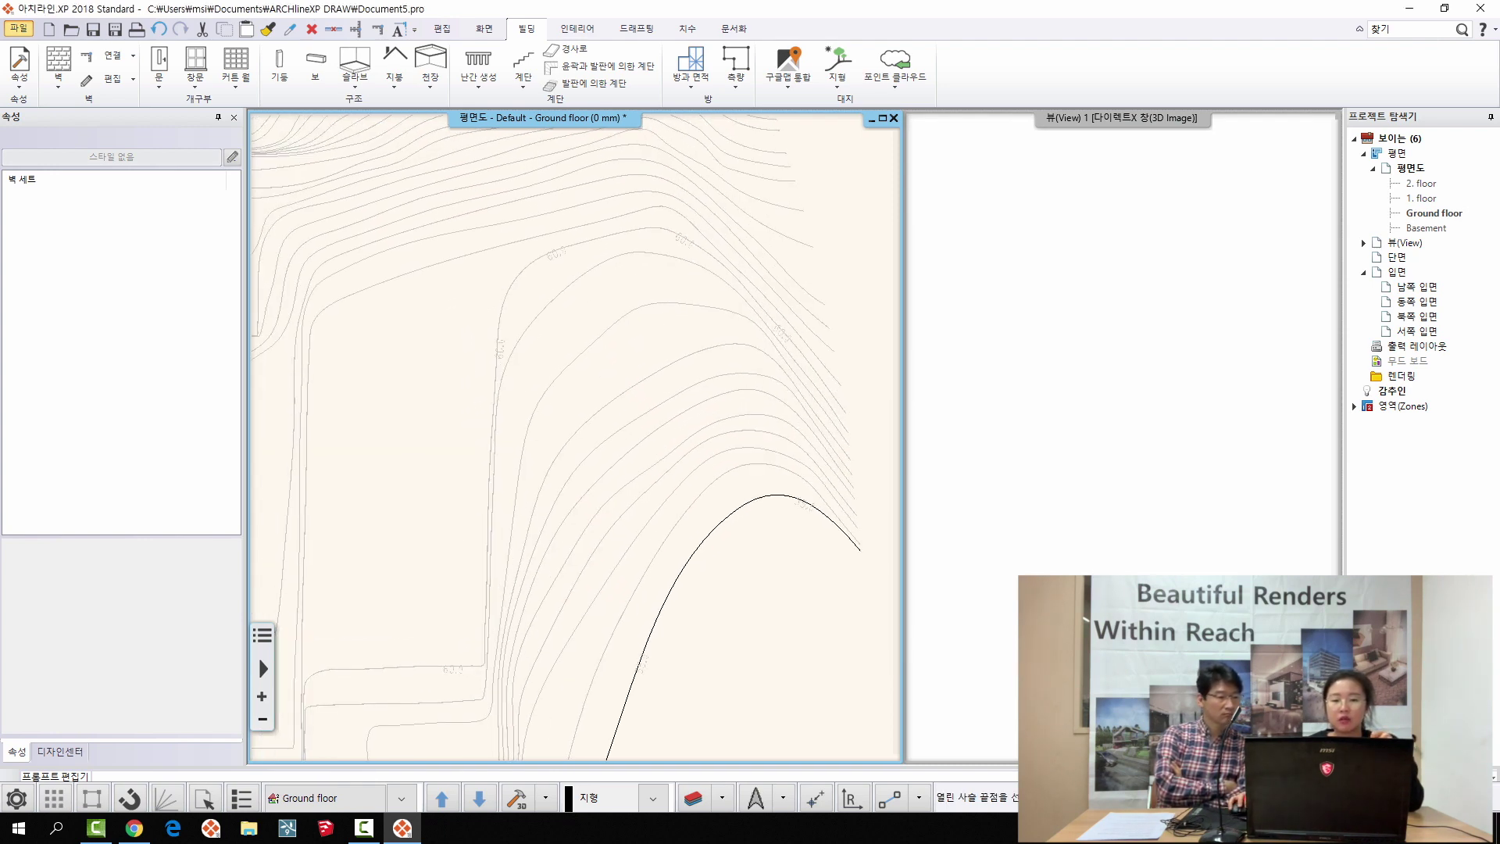
left_click(500, 301)
type("60")
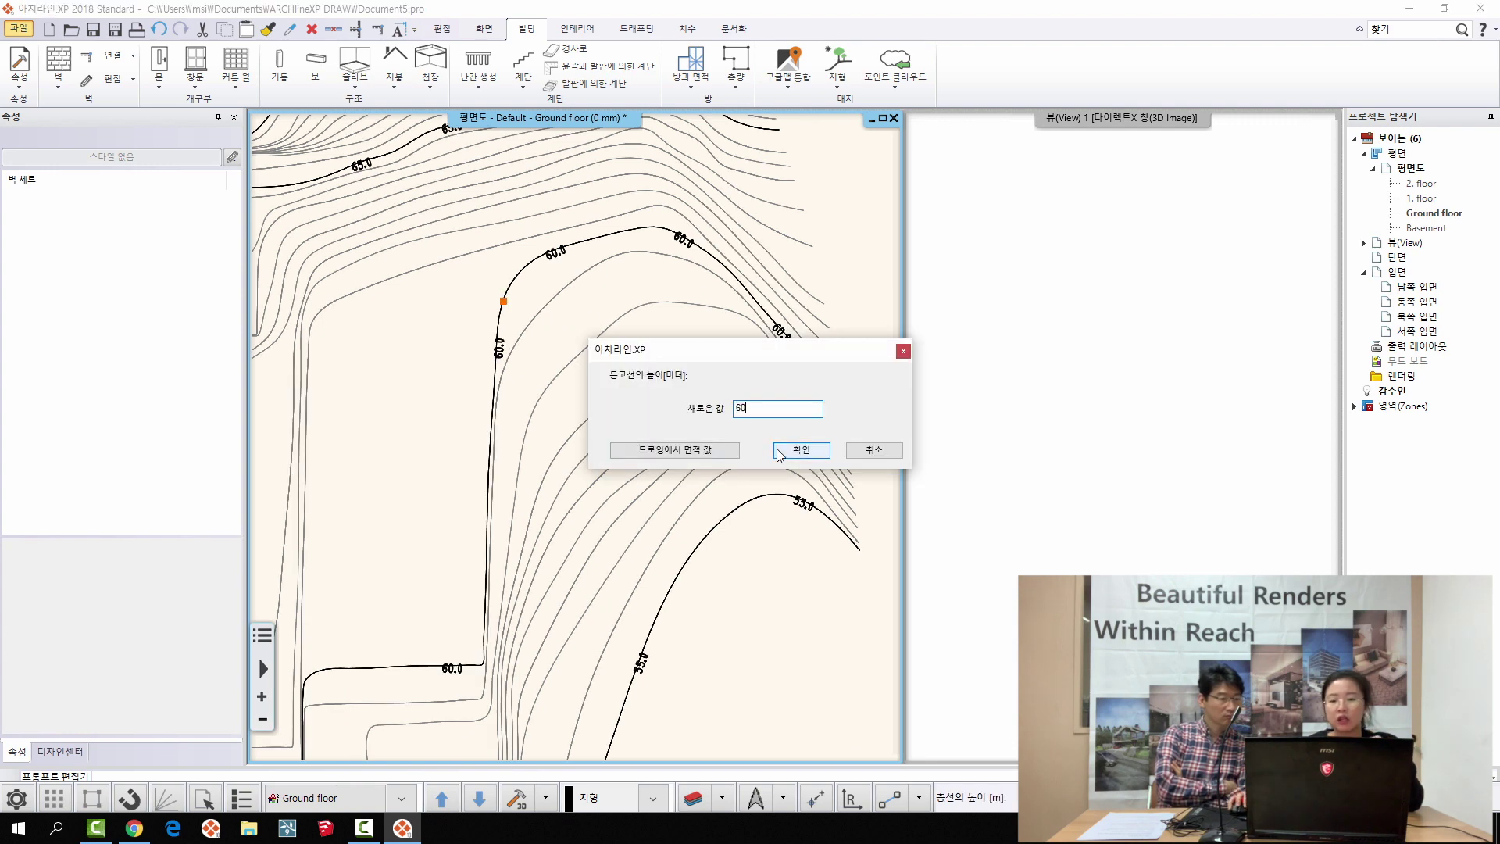
left_click(801, 449)
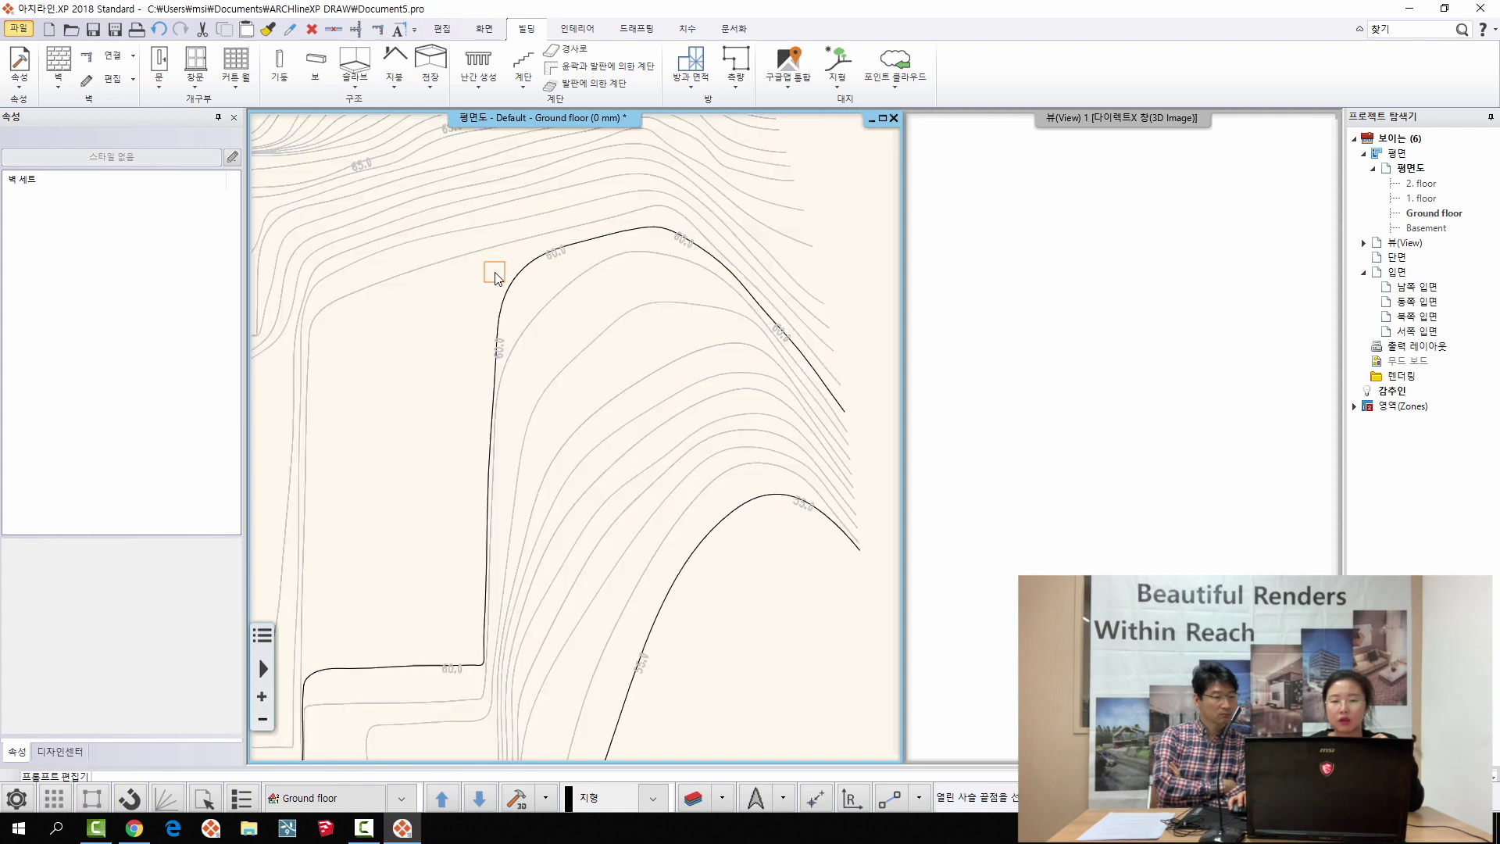
- Add the contour labelled 65.0 to the terrain with a height of 65 m
scroll(516, 350, "up", 2)
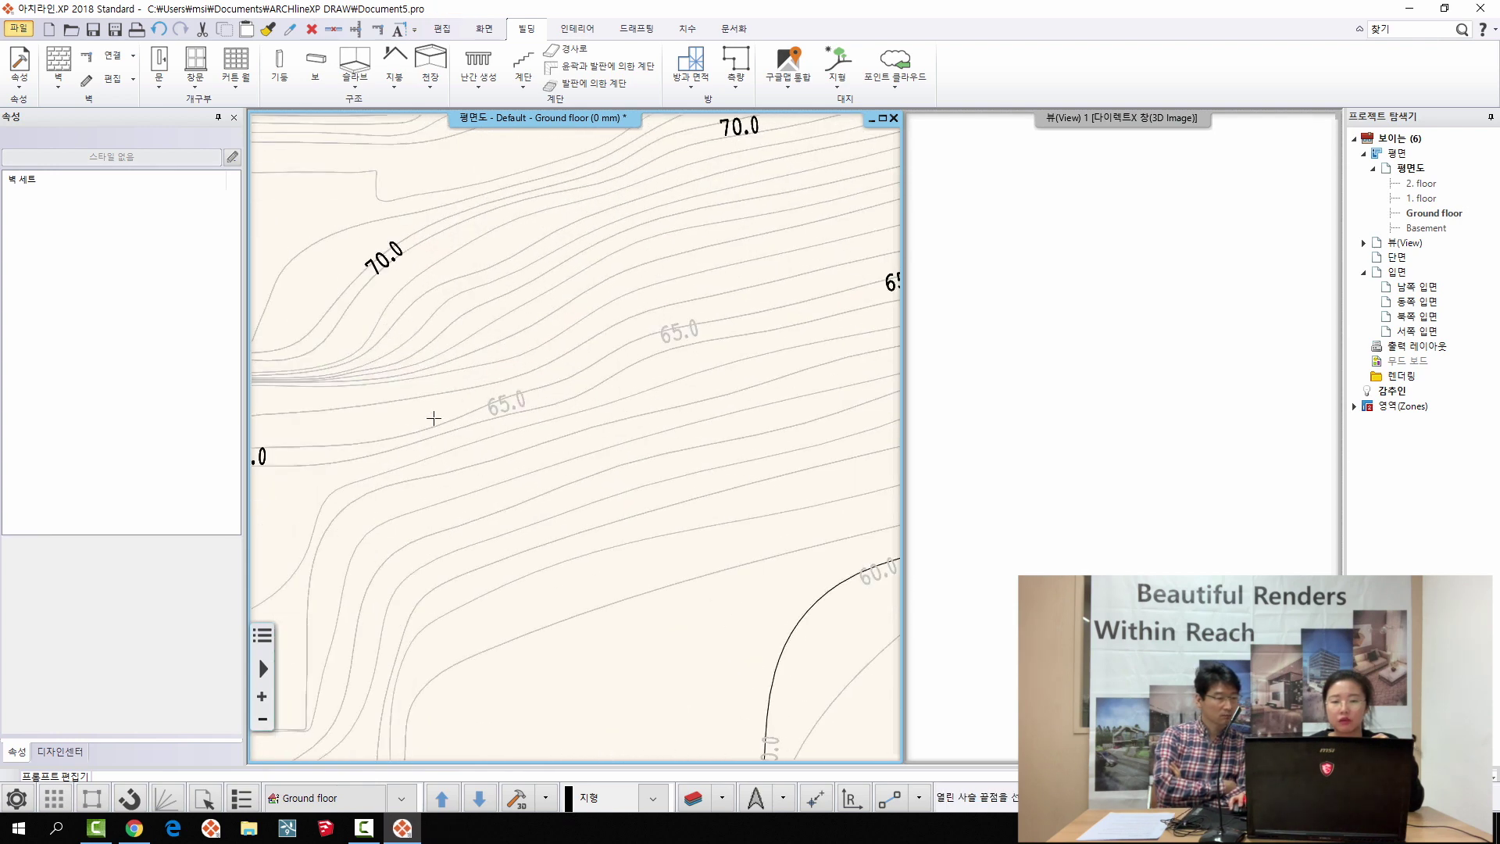
middle_click_drag(432, 419, 572, 348)
left_click(426, 379)
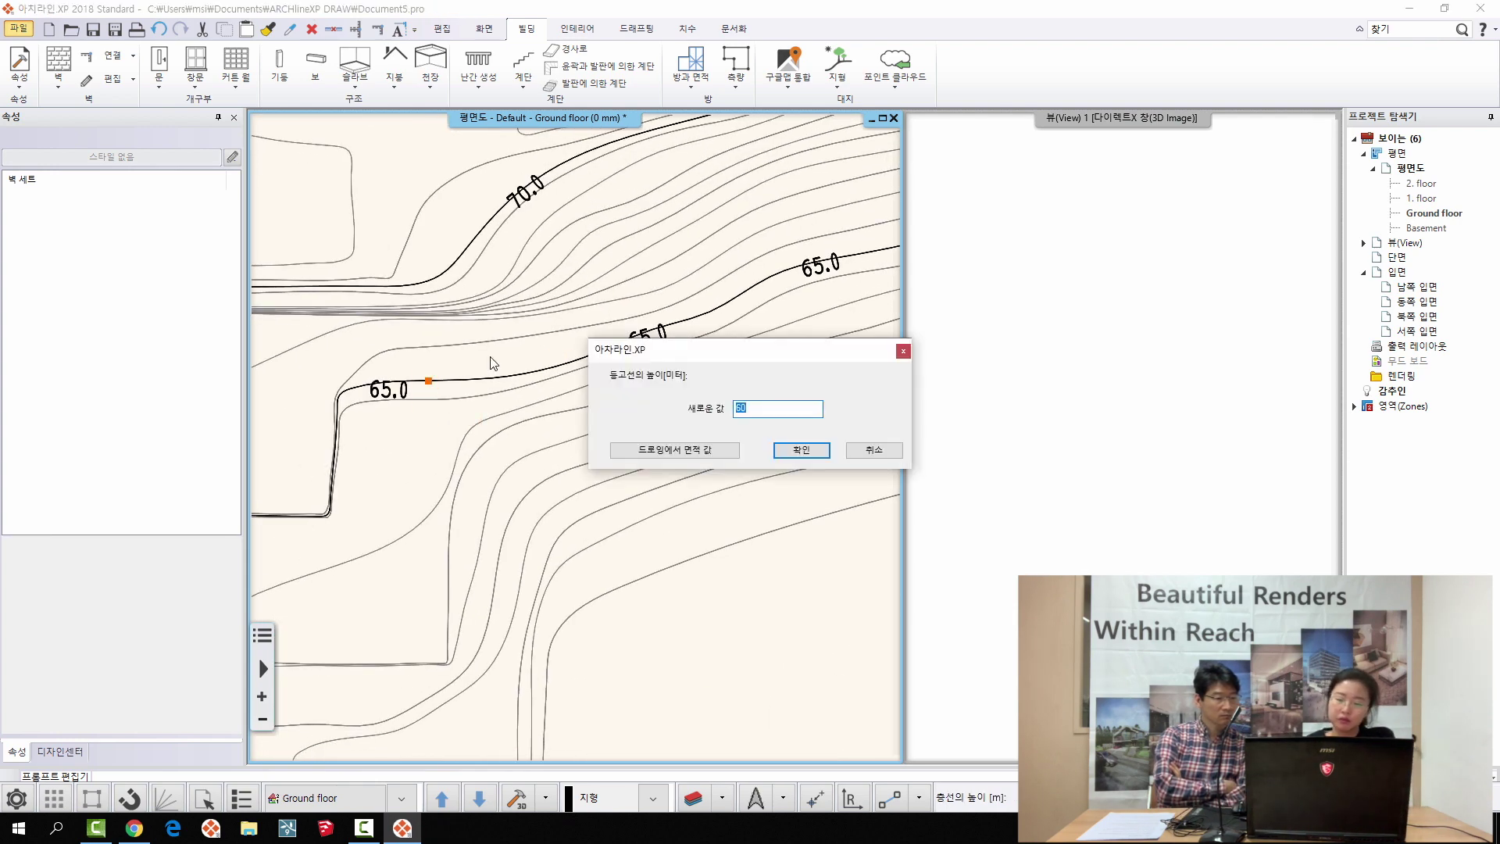
type("65")
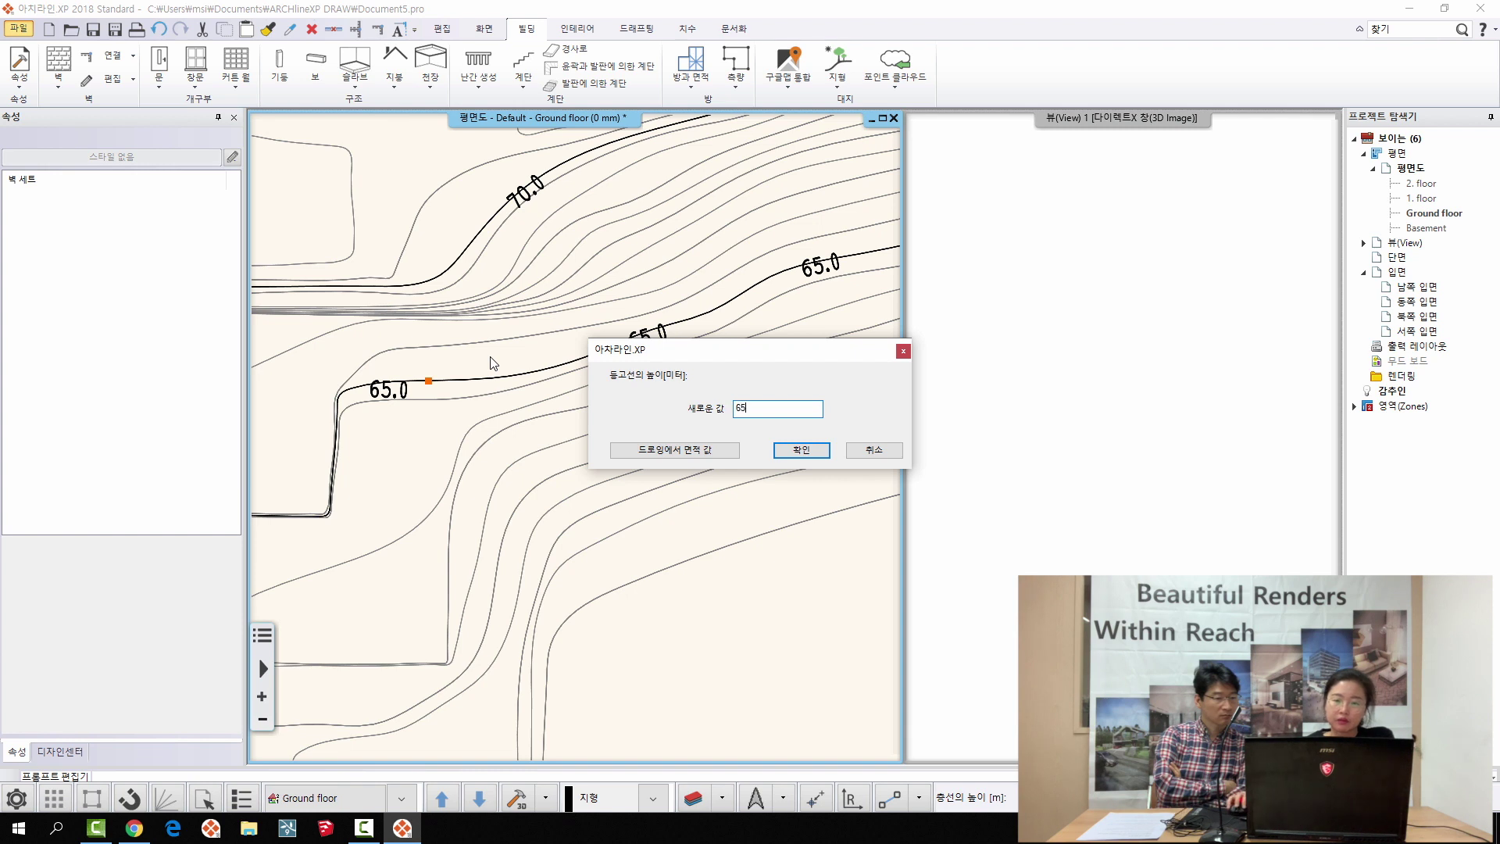
left_click(801, 451)
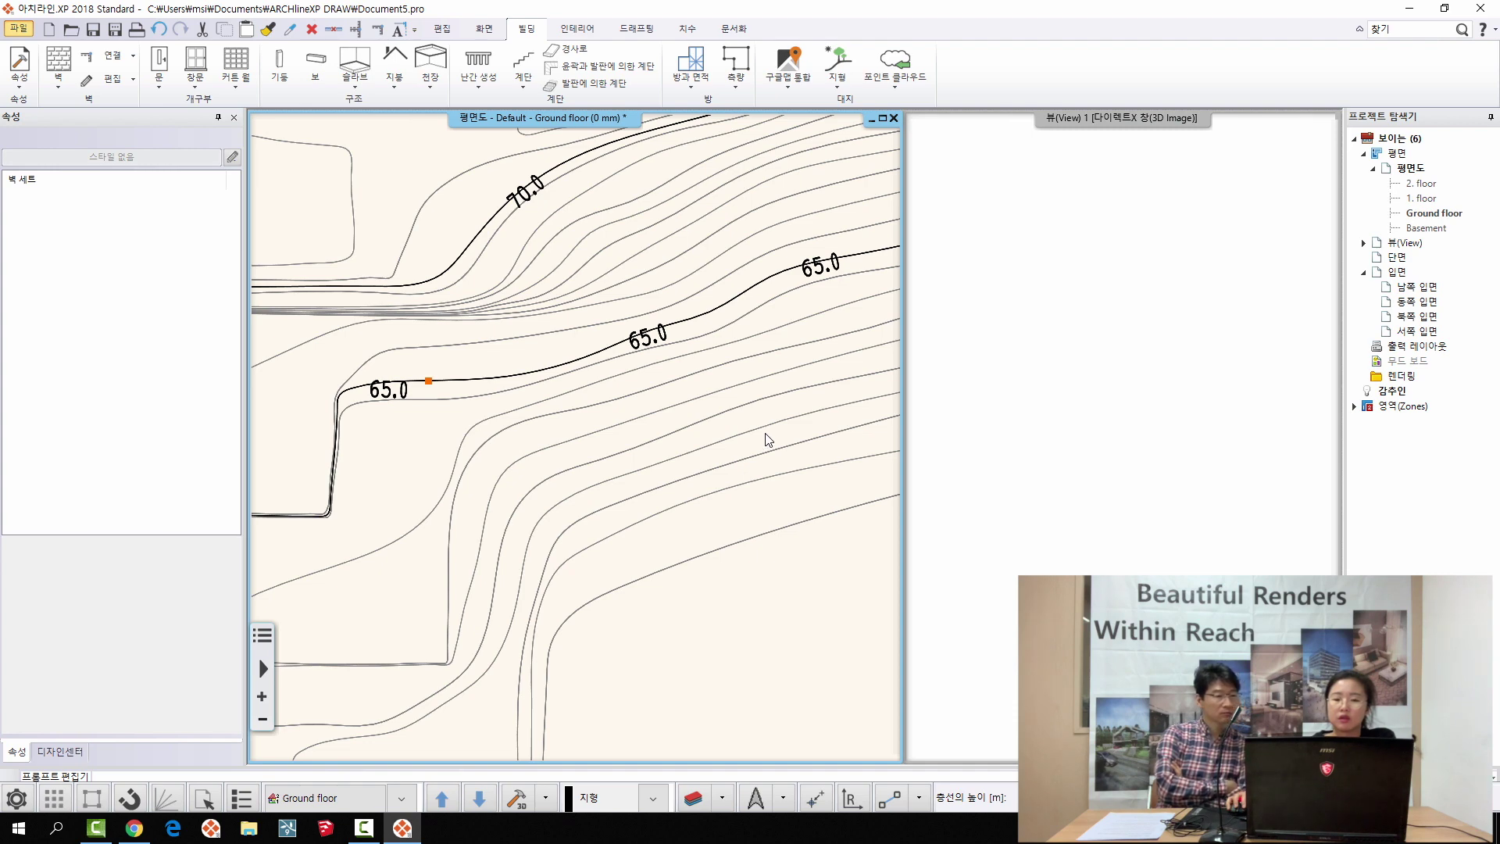
- Add the contour labelled 70.0 with a height of 70 m and finish the terrain from lines
left_click(484, 212)
type("70")
key("Return")
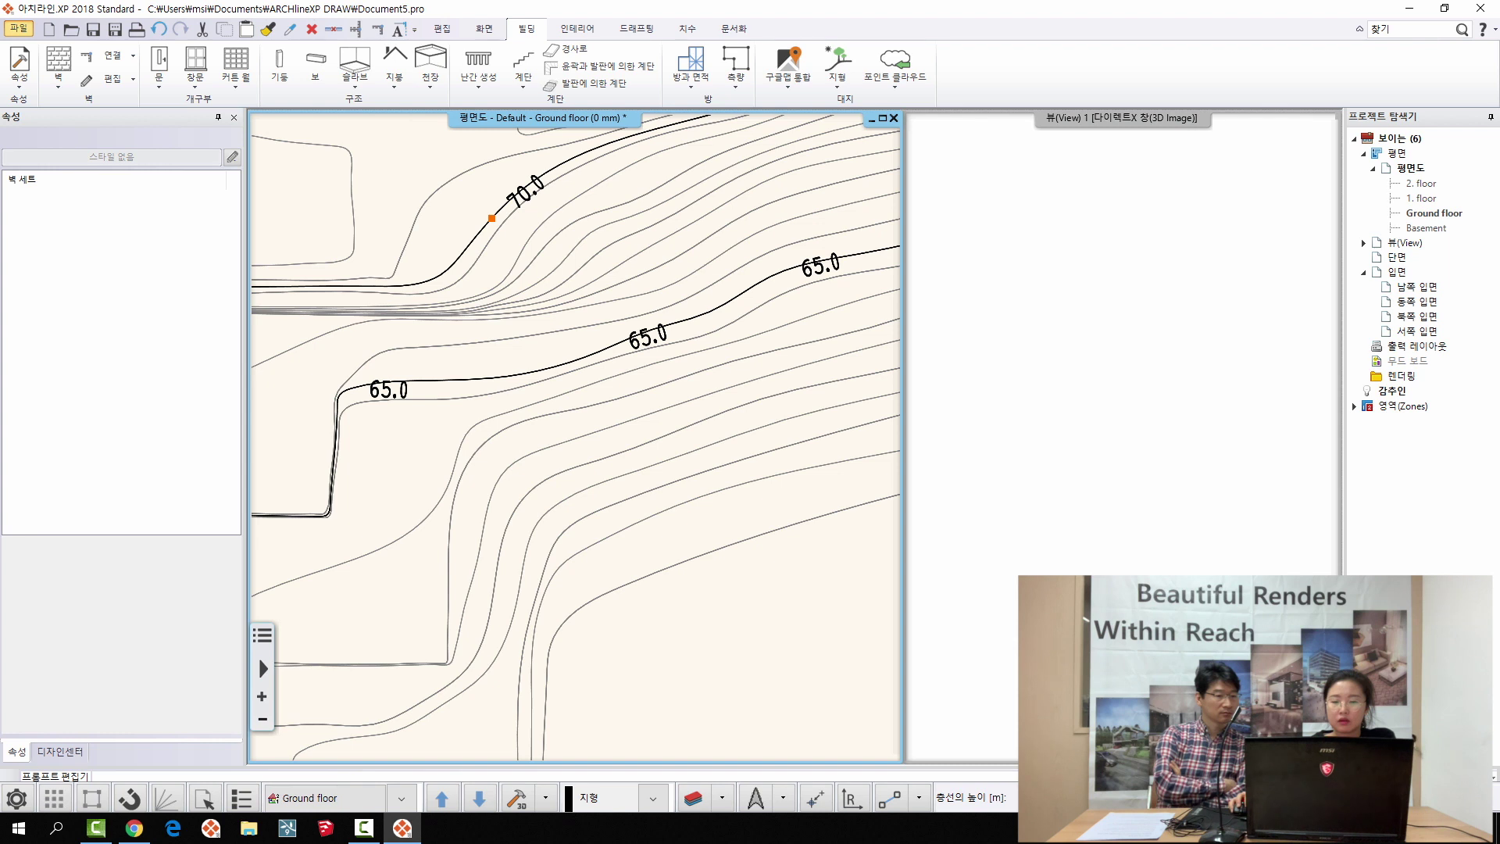
left_click(491, 218)
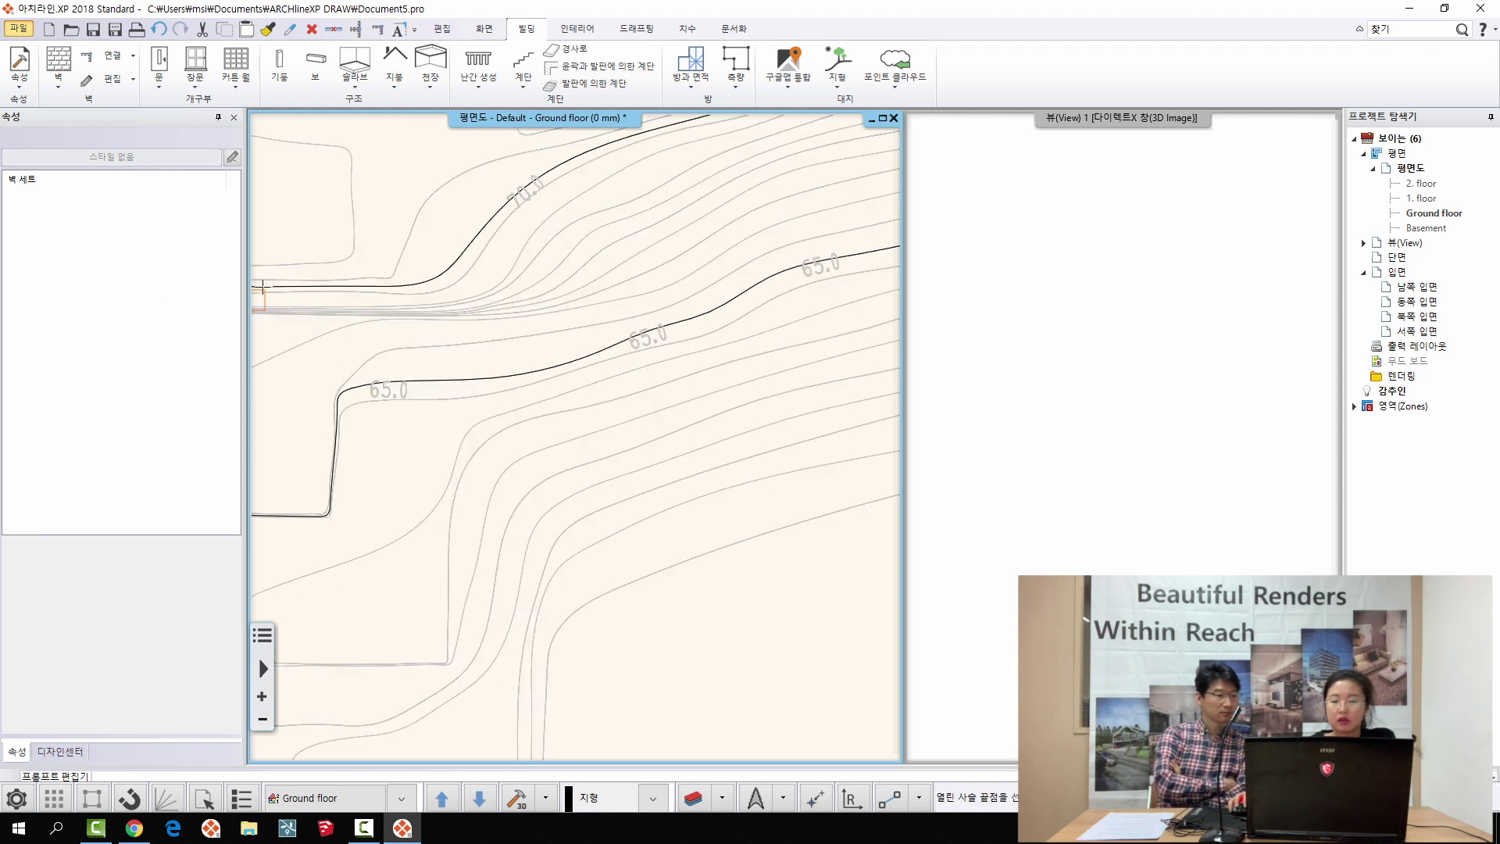
key("Escape")
key("Escape")
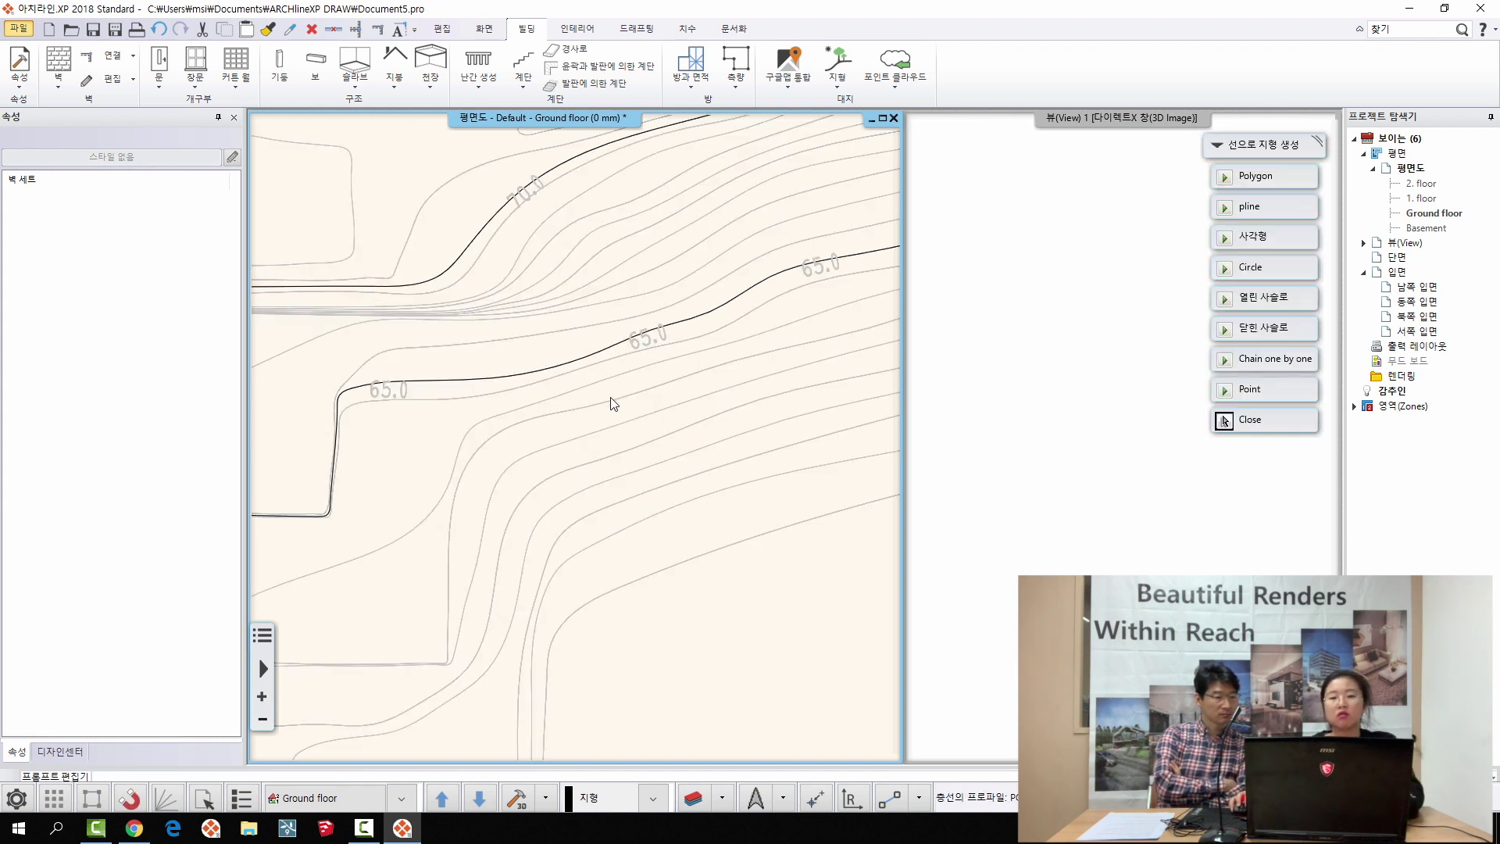
- Change the terrain's 3D representation (3D 표현) in the 3D view to show contour lines on its surface
scroll(625, 489, "down", 5)
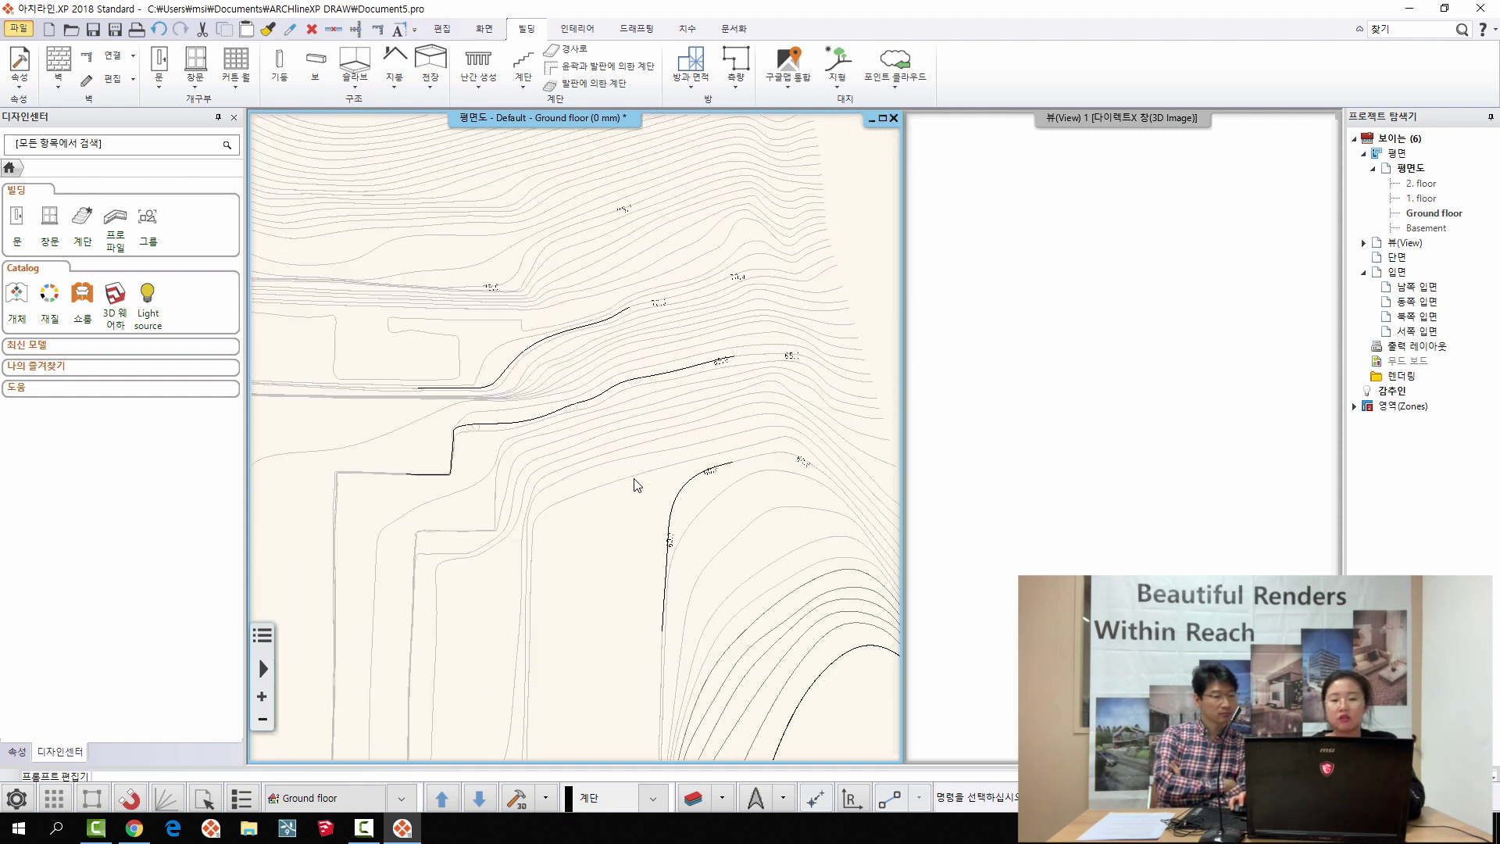
scroll(636, 487, "down", 3)
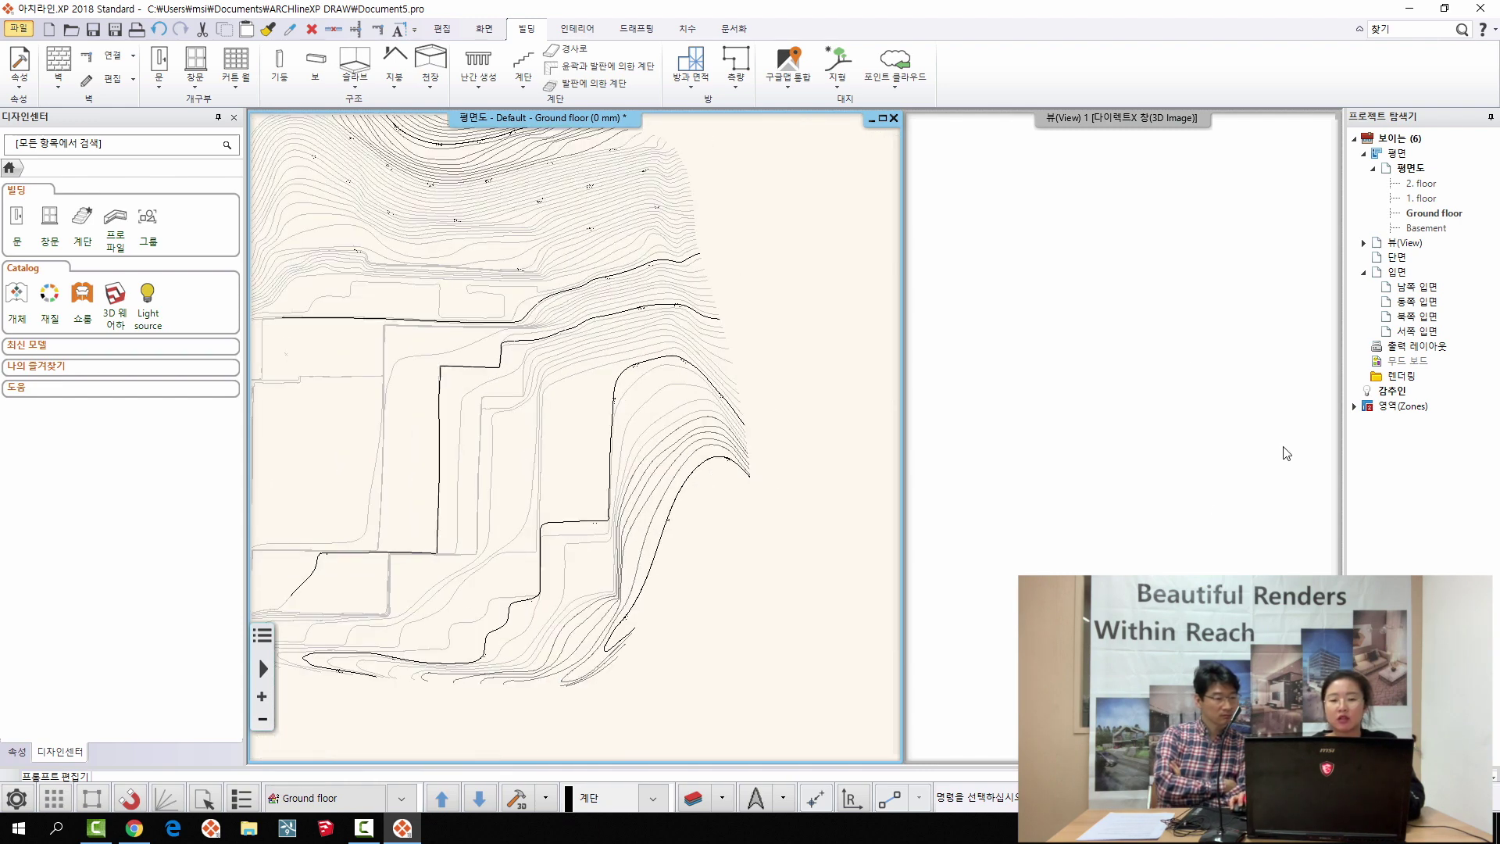
middle_click_drag(599, 385, 654, 431)
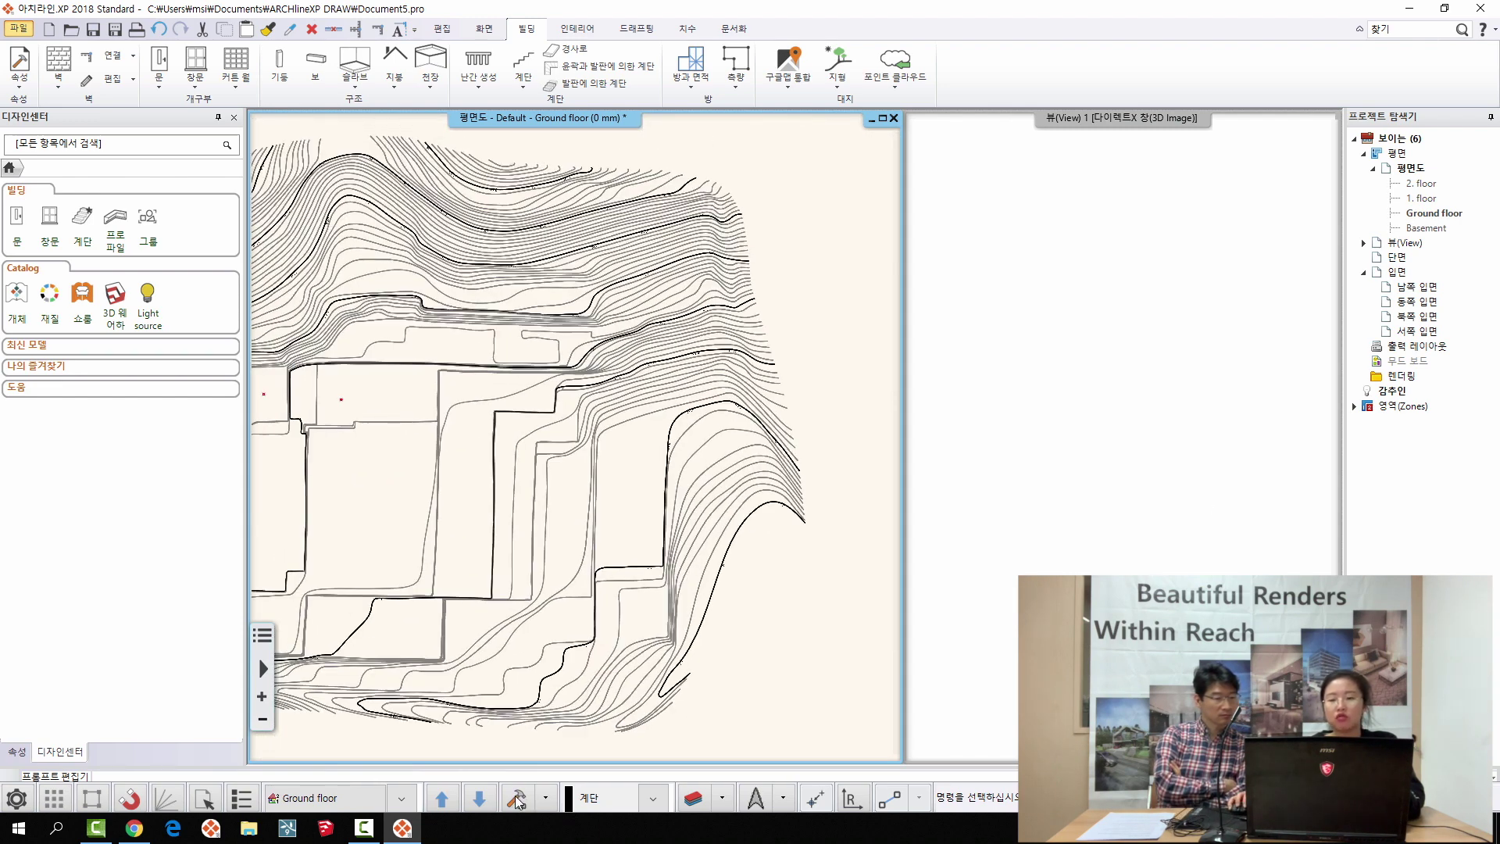
middle_click_drag(1118, 453, 1063, 467)
right_click(1063, 467)
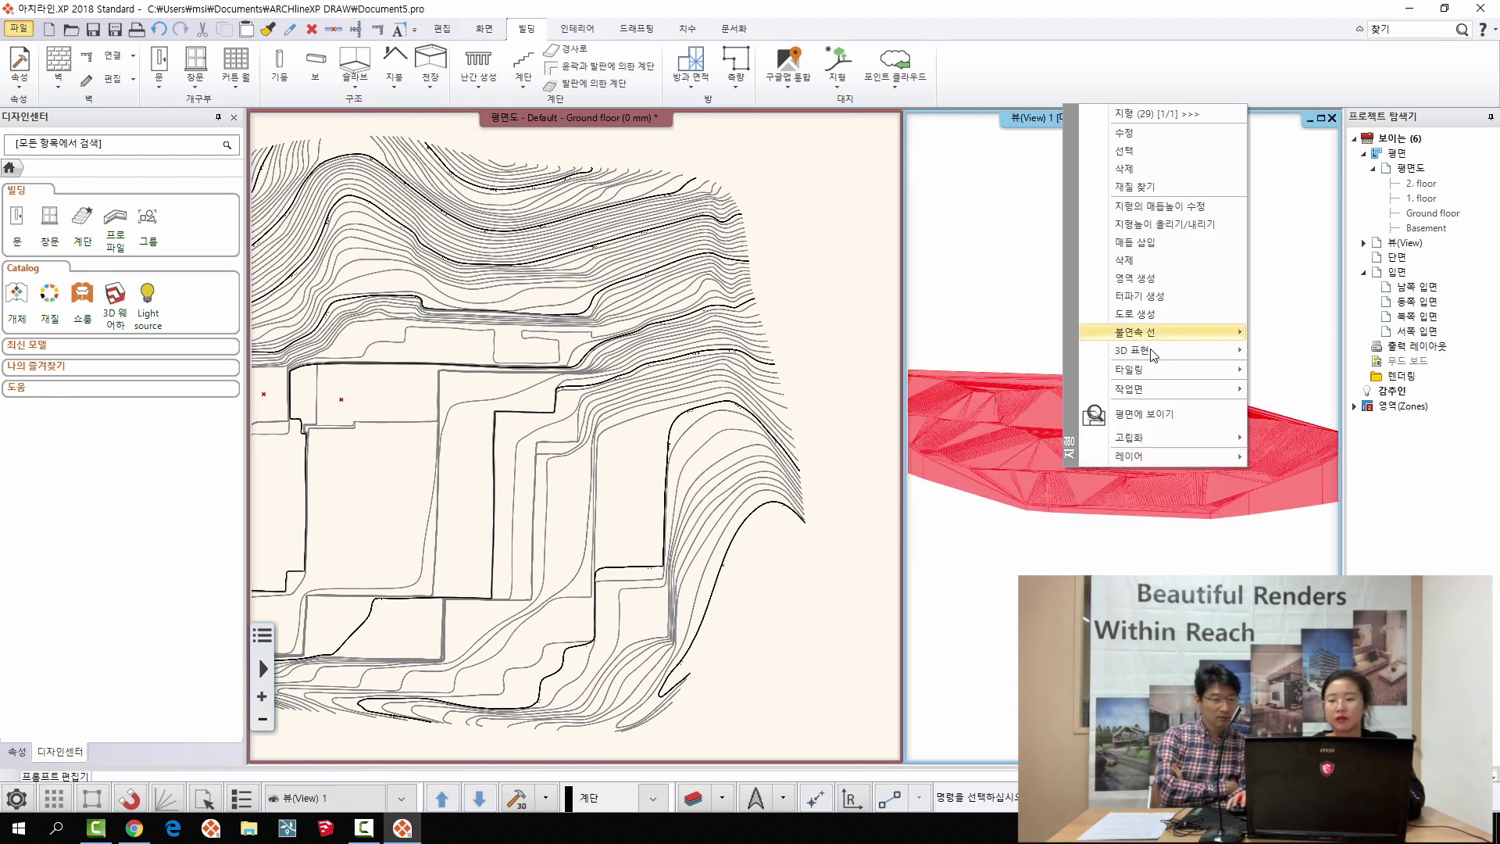
mouse_move(1175, 349)
left_click(1294, 371)
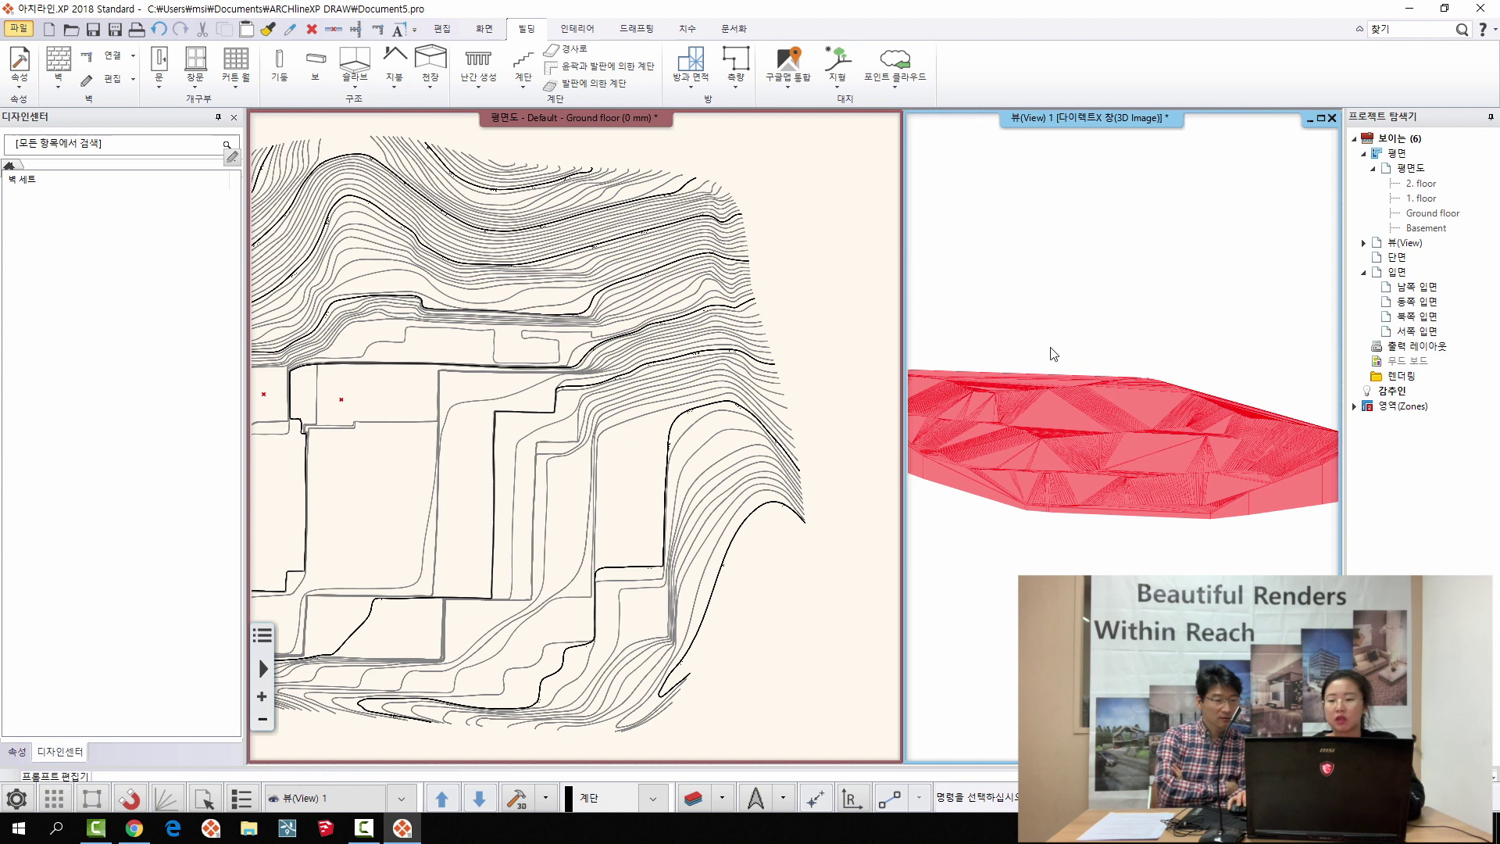
middle_click_drag(1066, 373, 1125, 580)
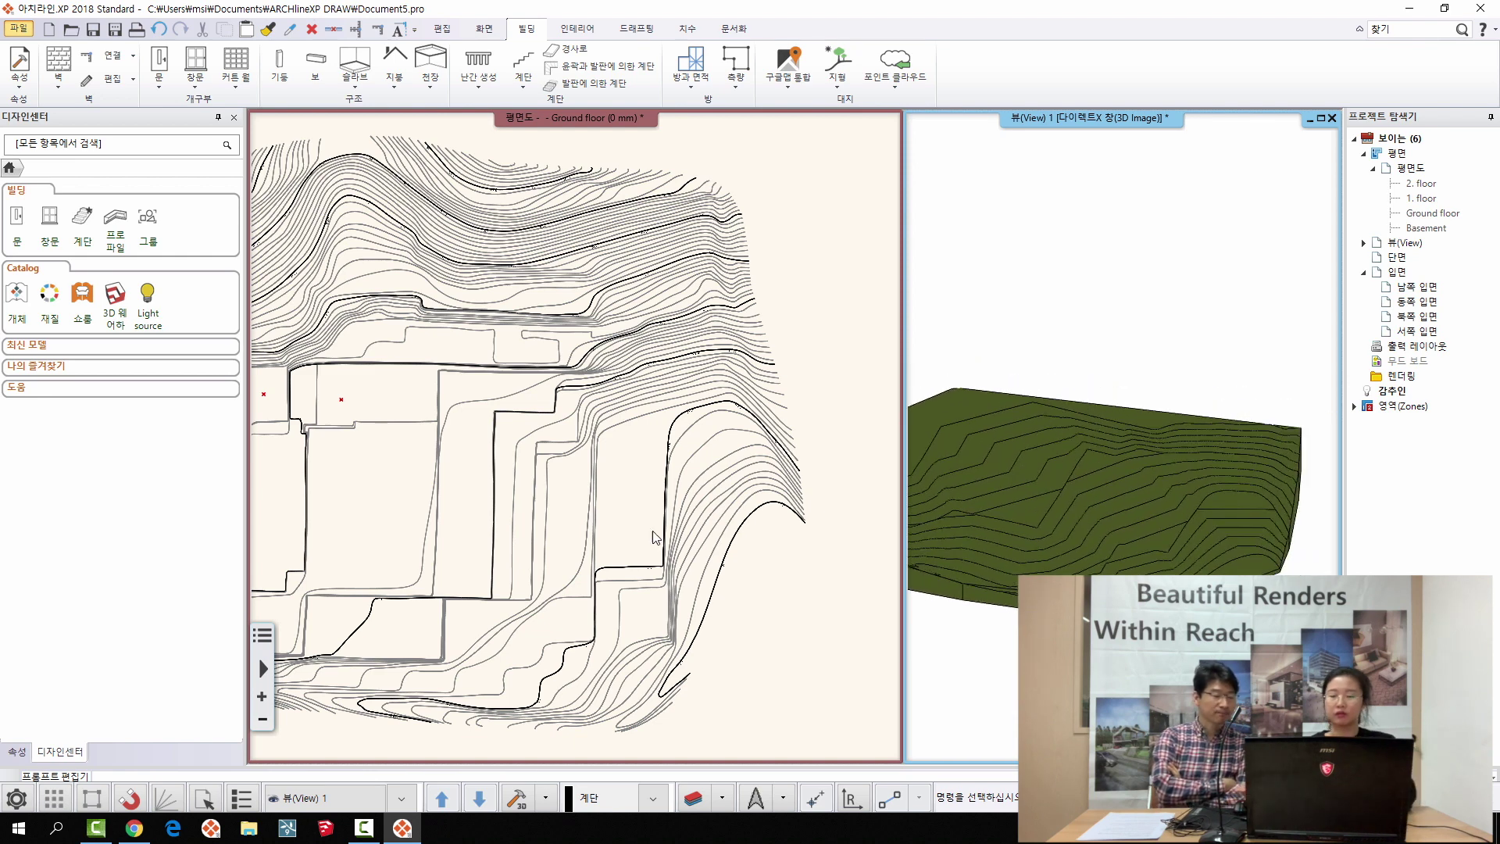
- Compare the terrain's contours on the Basement and Ground floor plans, ending with the Basement floor active
middle_click_drag(707, 507, 688, 485)
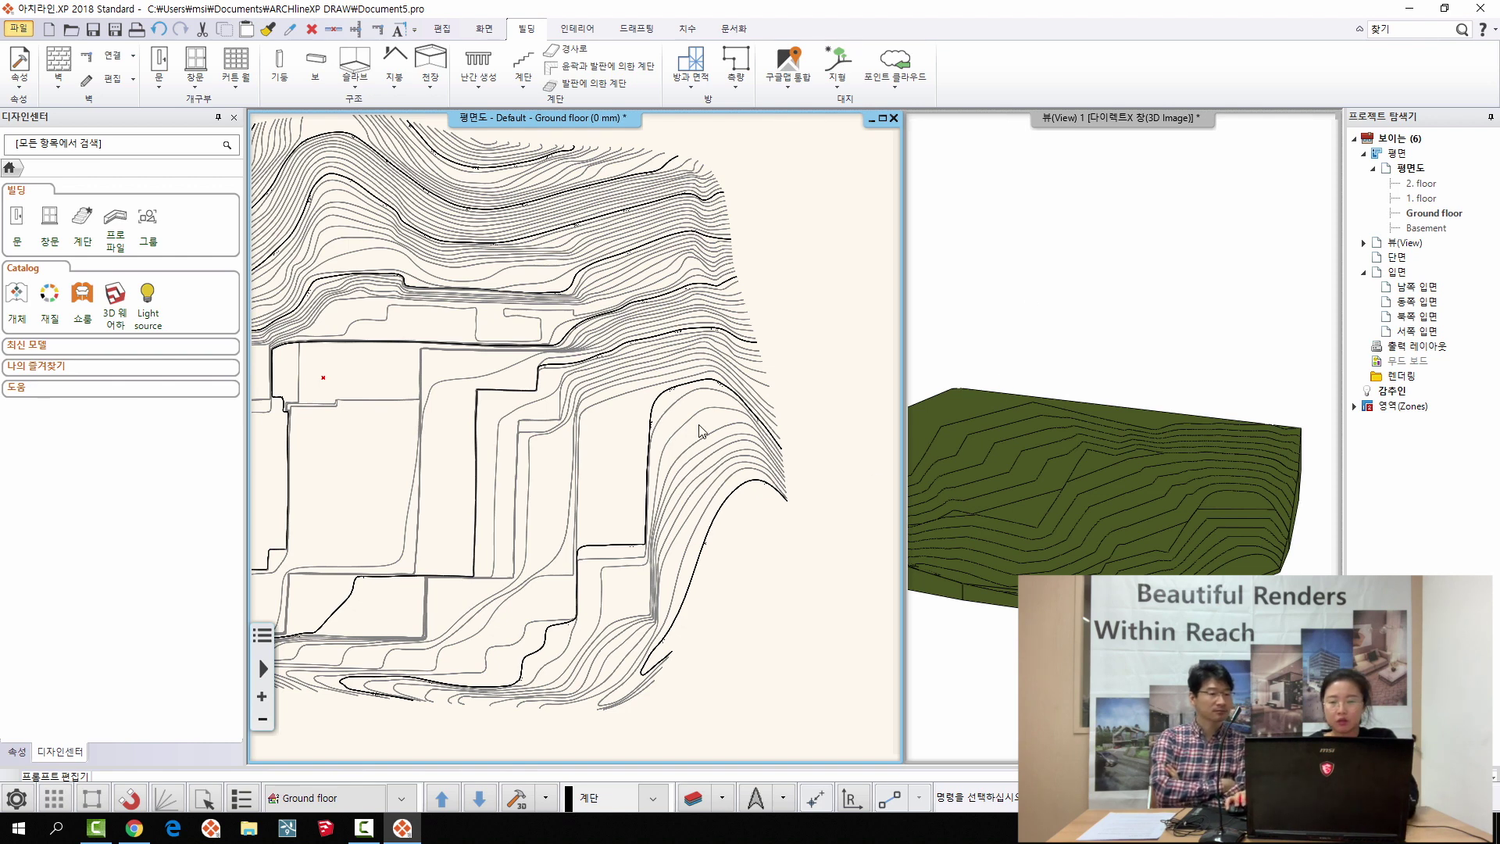
middle_click_drag(630, 449, 666, 453)
key("Page_Down")
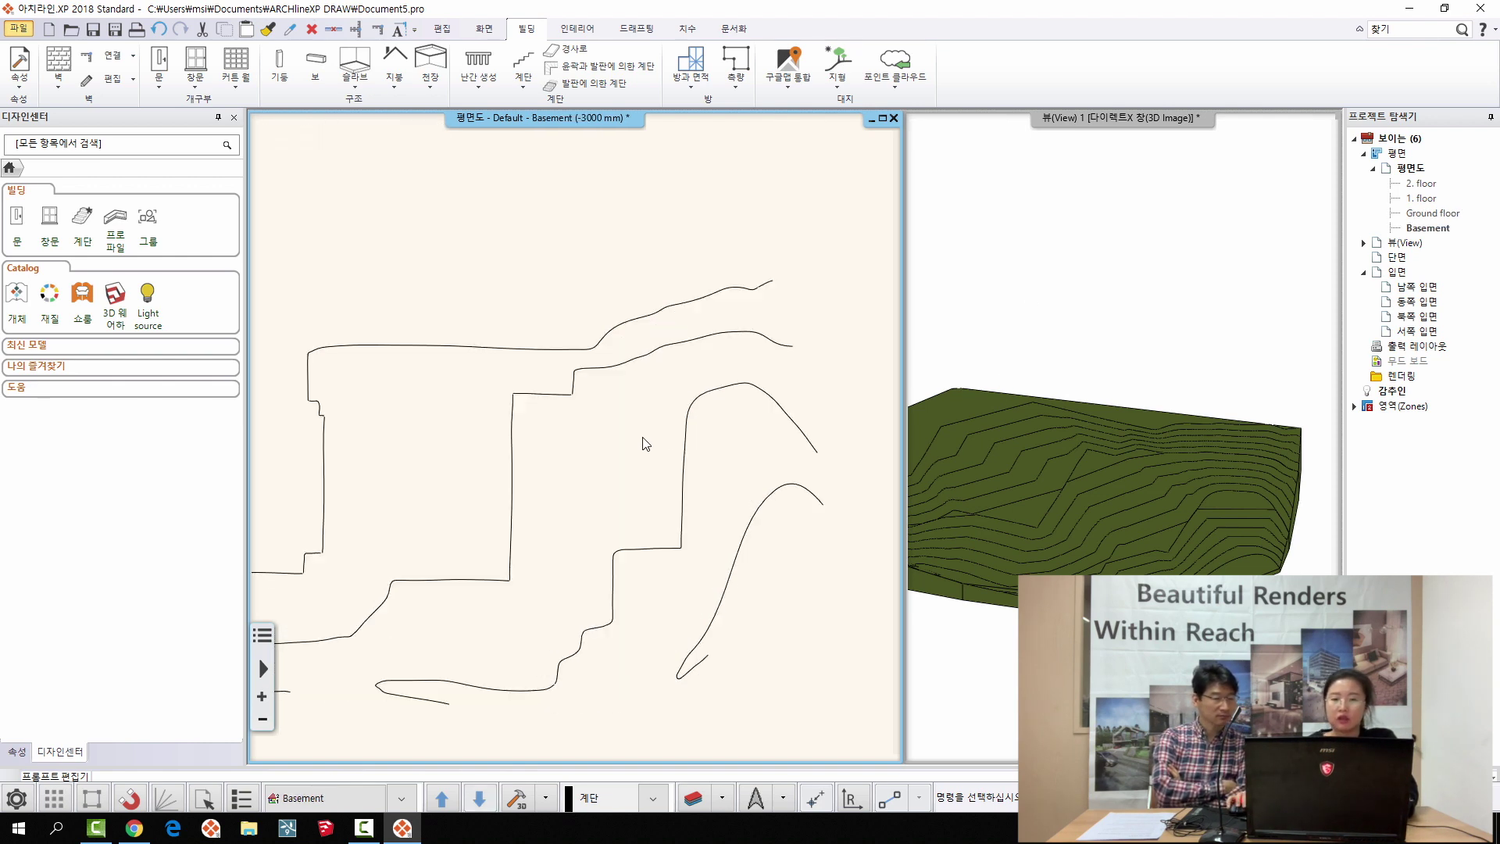
mouse_move(516, 393)
middle_mouse_down()
mouse_move(562, 393)
mouse_move(611, 297)
middle_mouse_up()
left_click(617, 373)
key("Escape")
scroll(715, 385, "down", 1)
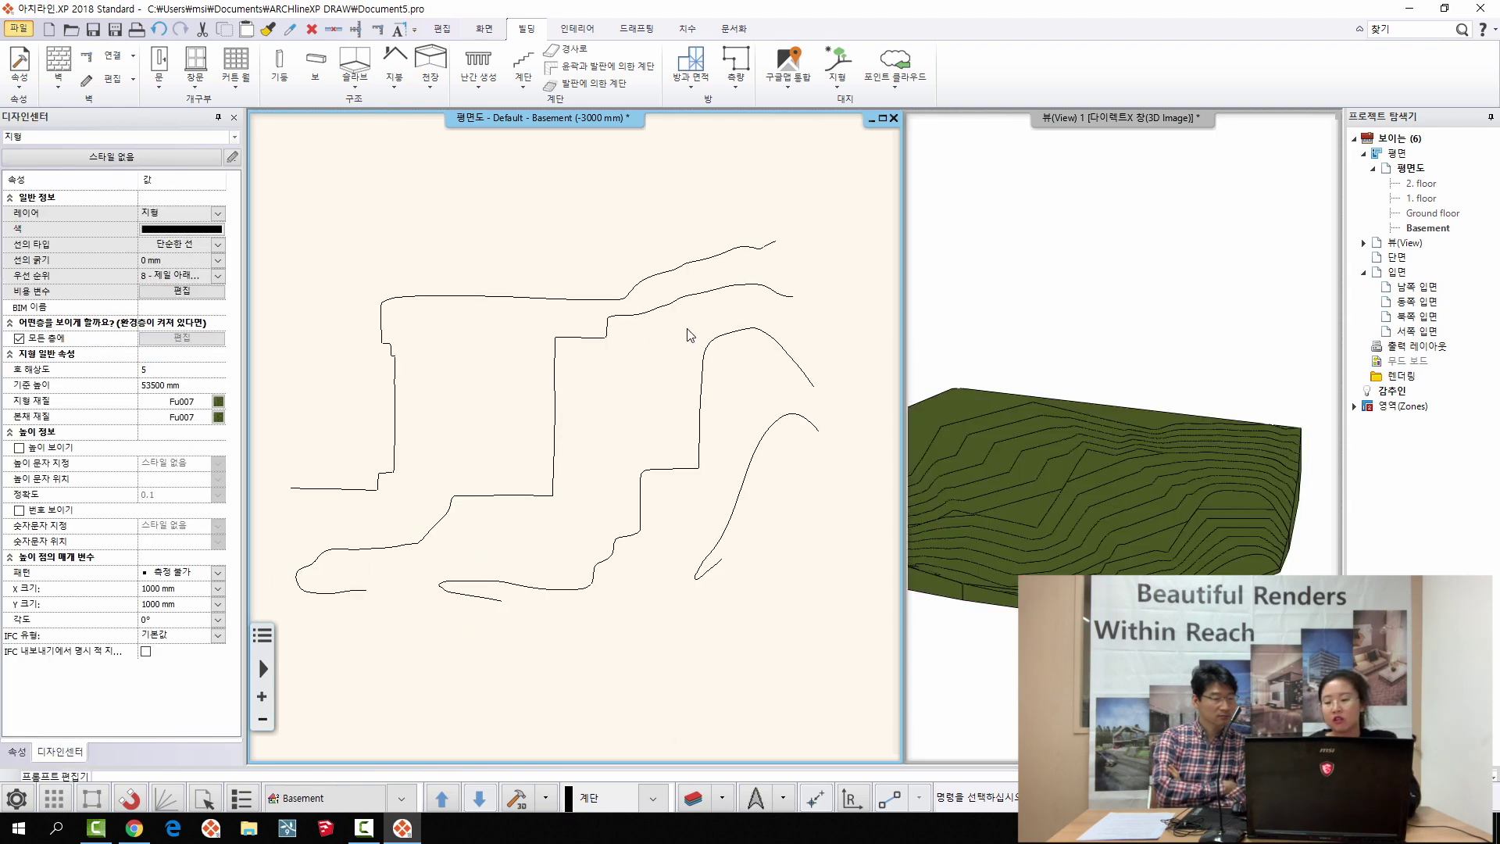
scroll(688, 329, "up", 1)
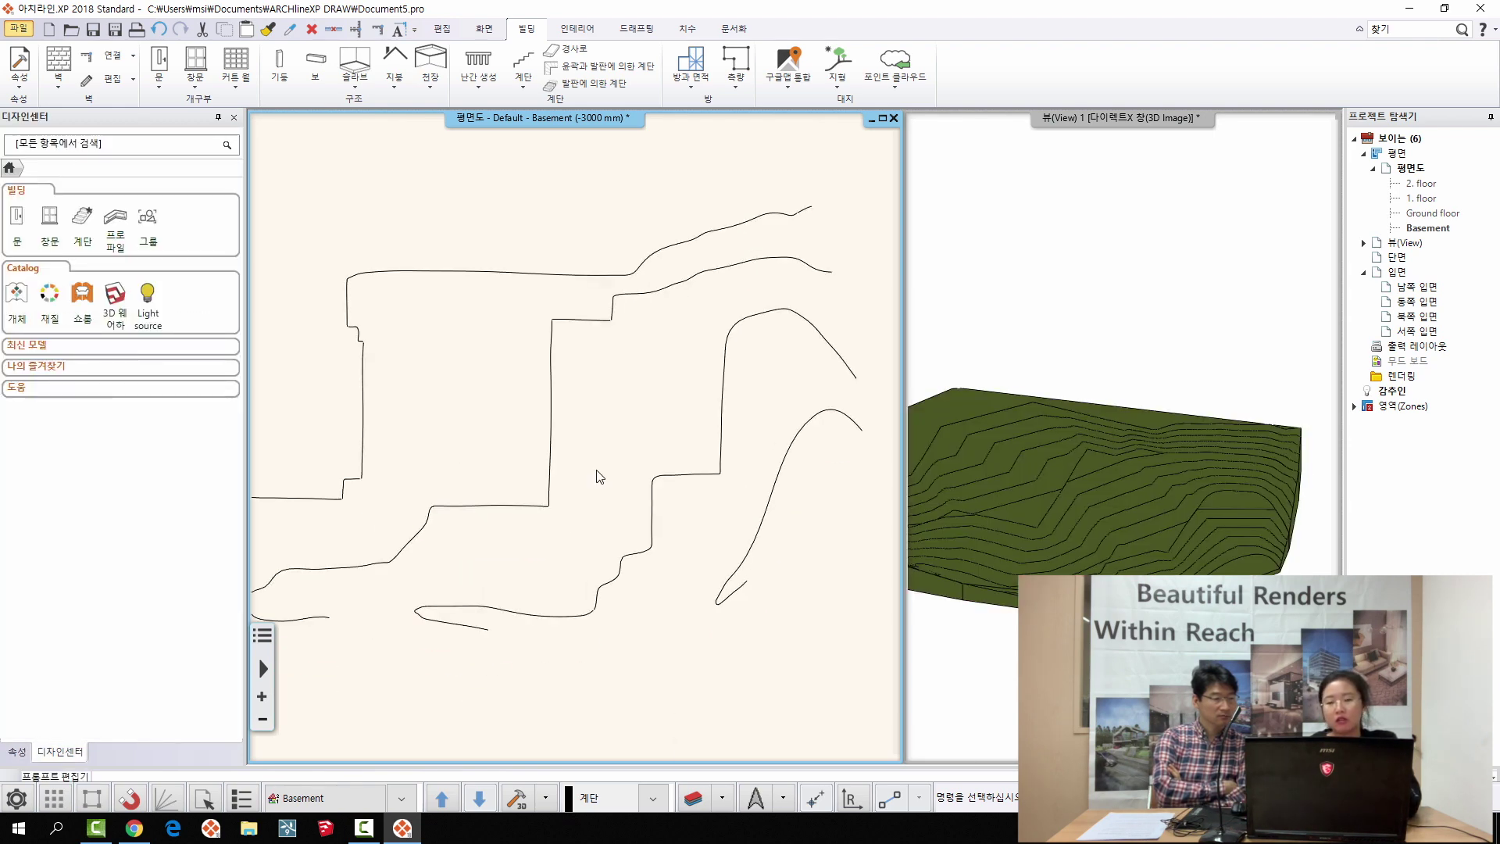
key("Page_Up")
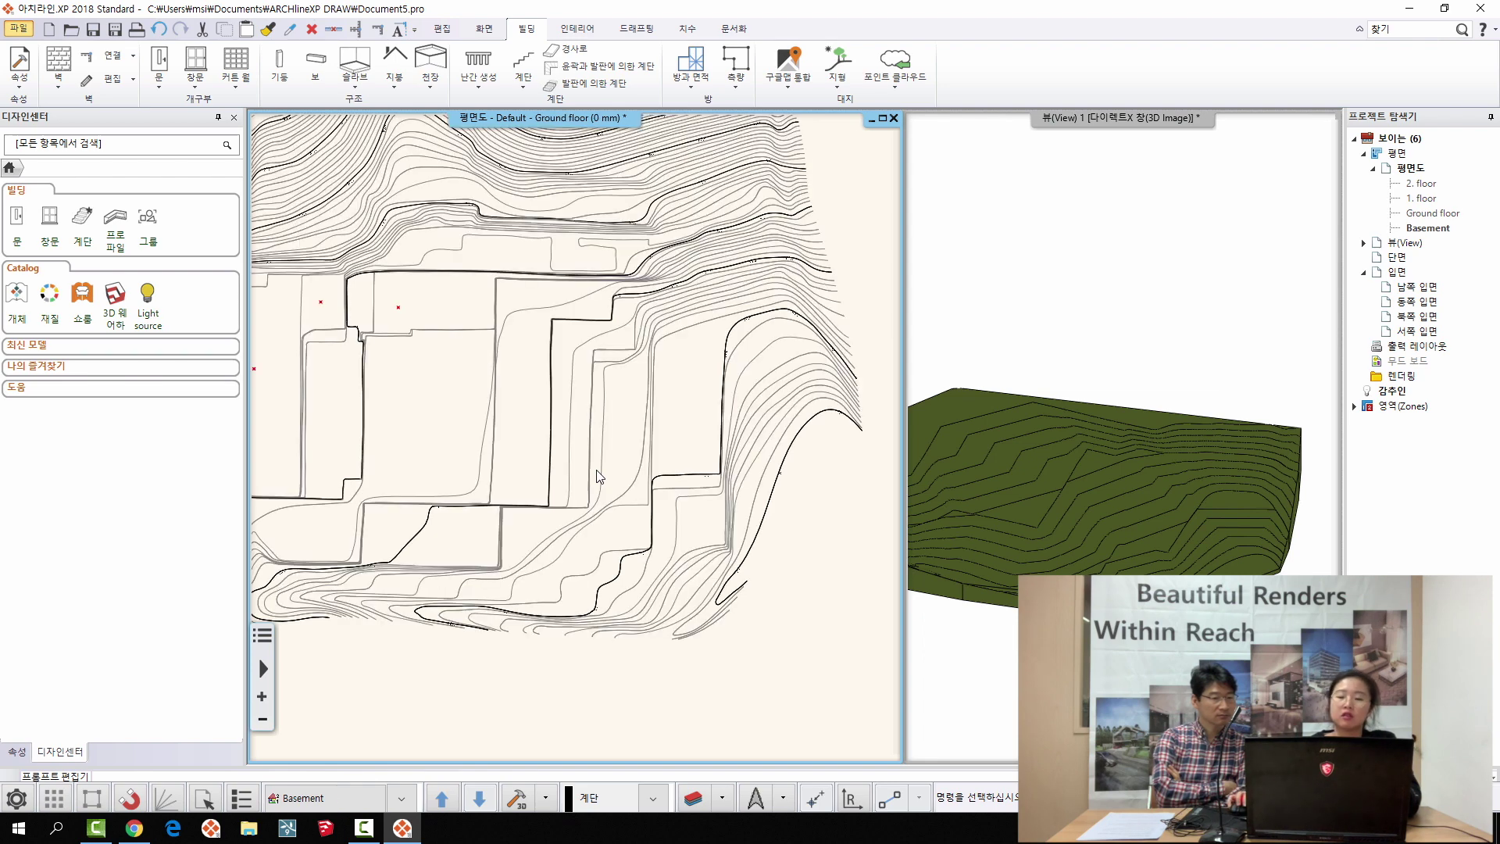
key("Page_Down")
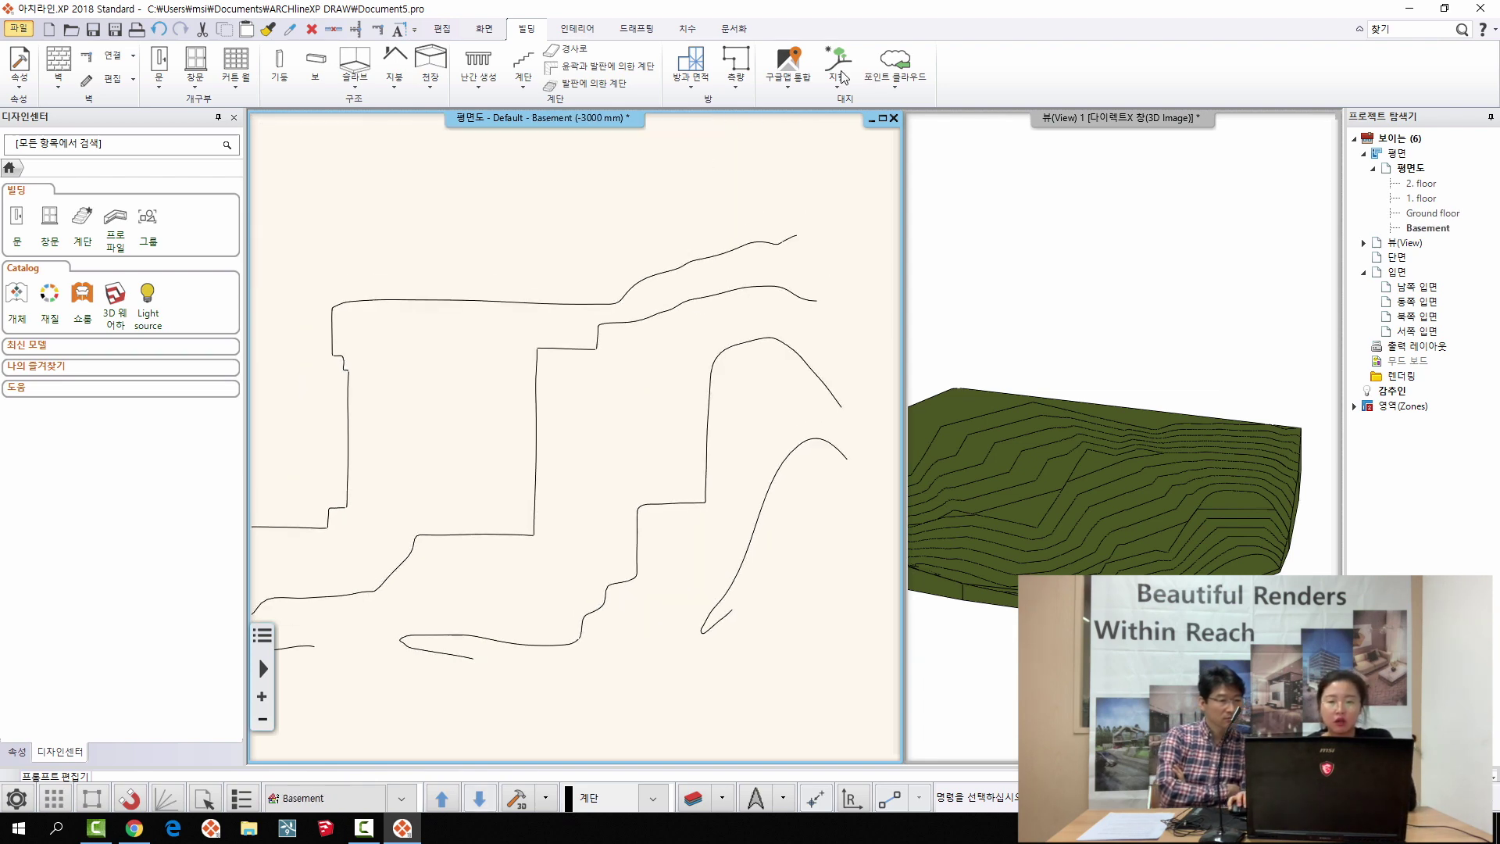
- Start an excavation (터파기 생성) on the terrain and outline a rectangle about 19 by 12 m across the upper bend of the 60 m contour
left_click(595, 349)
right_click(564, 361)
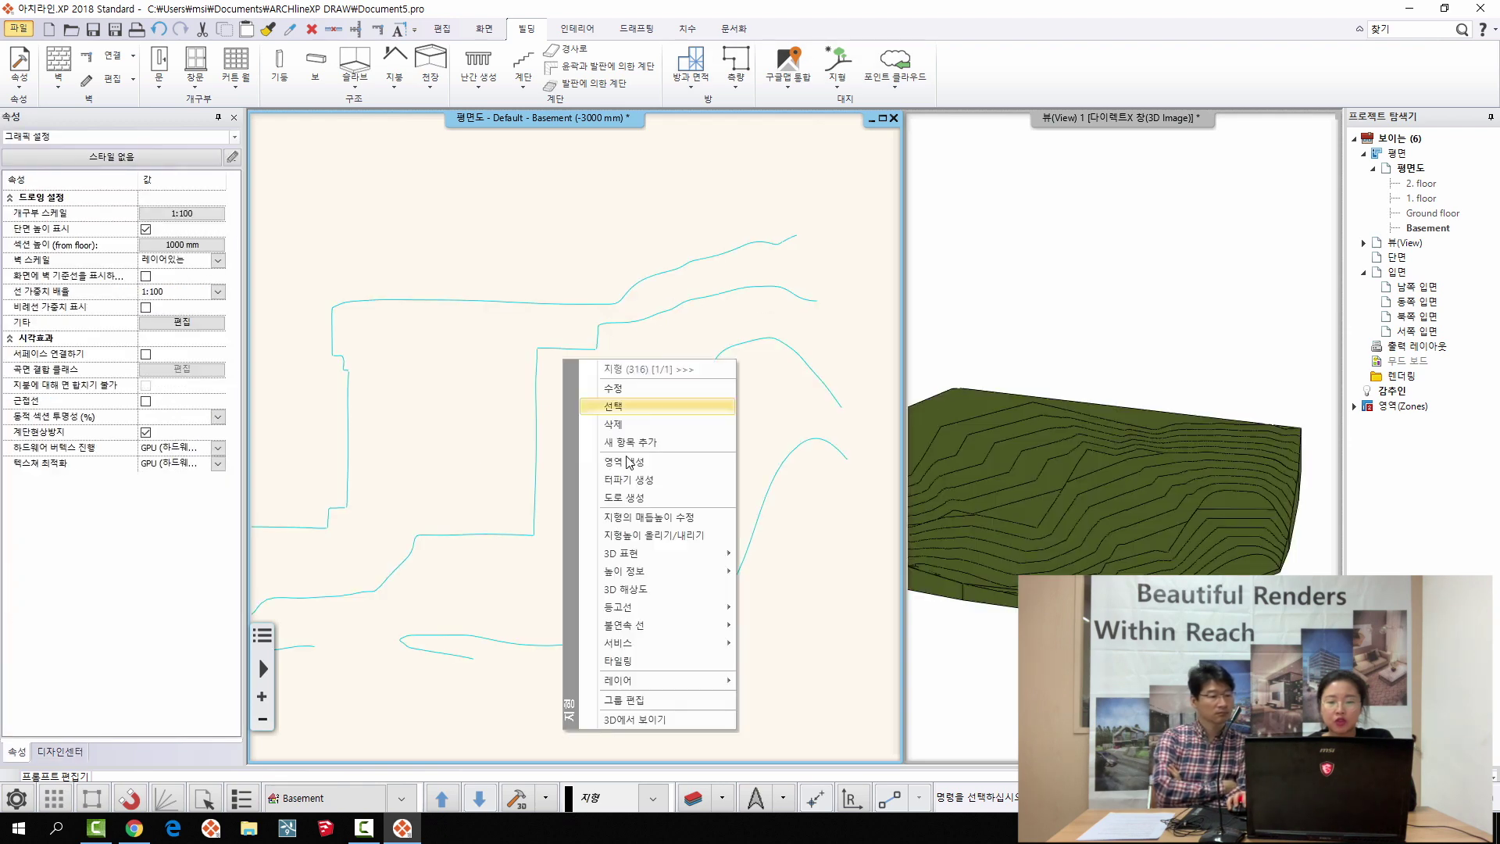
mouse_move(690, 649)
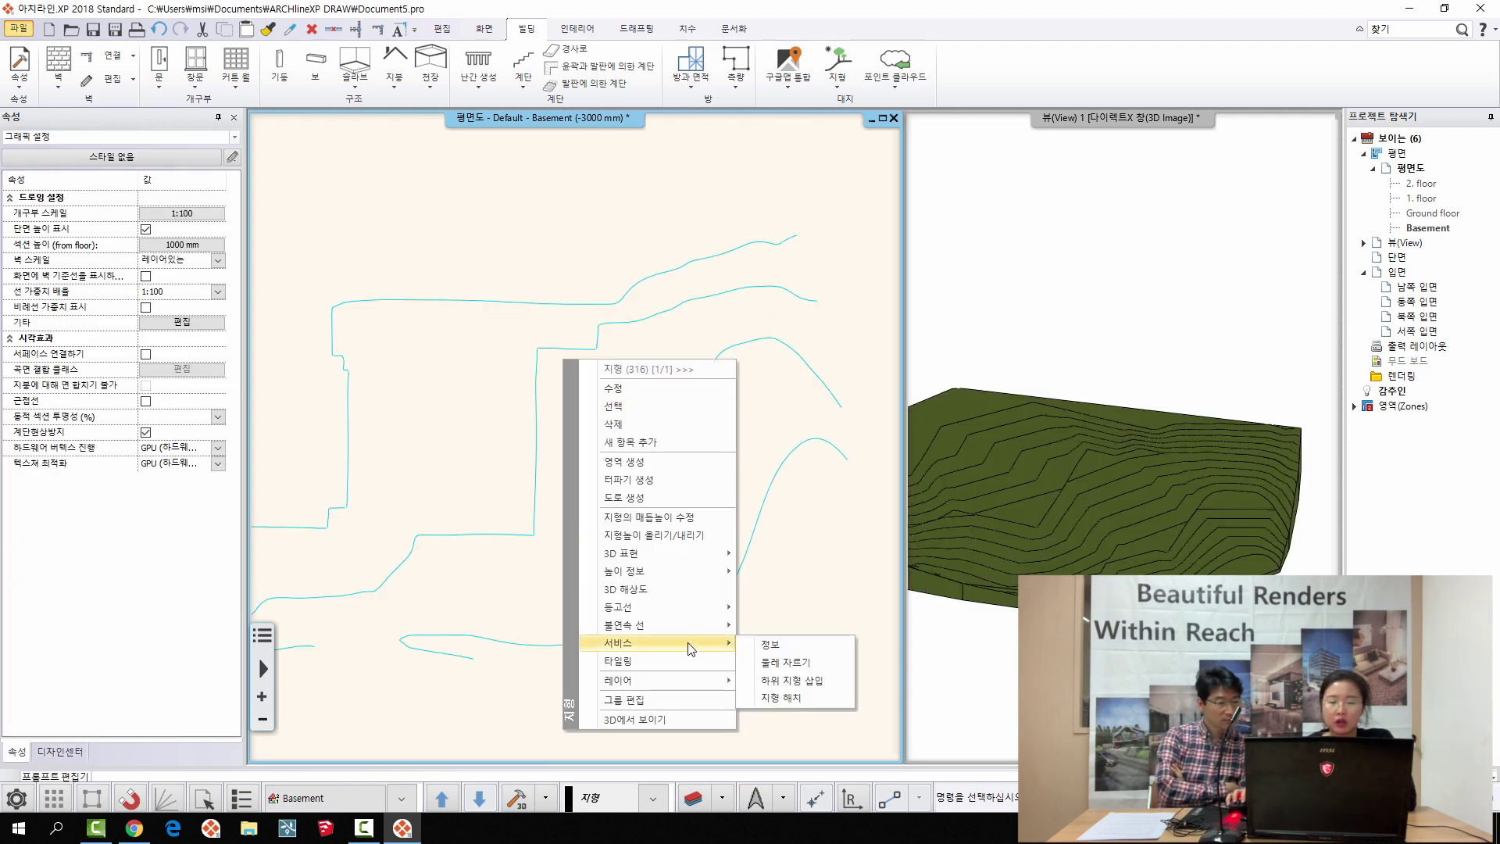
left_click(640, 481)
scroll(660, 379, "up", 4)
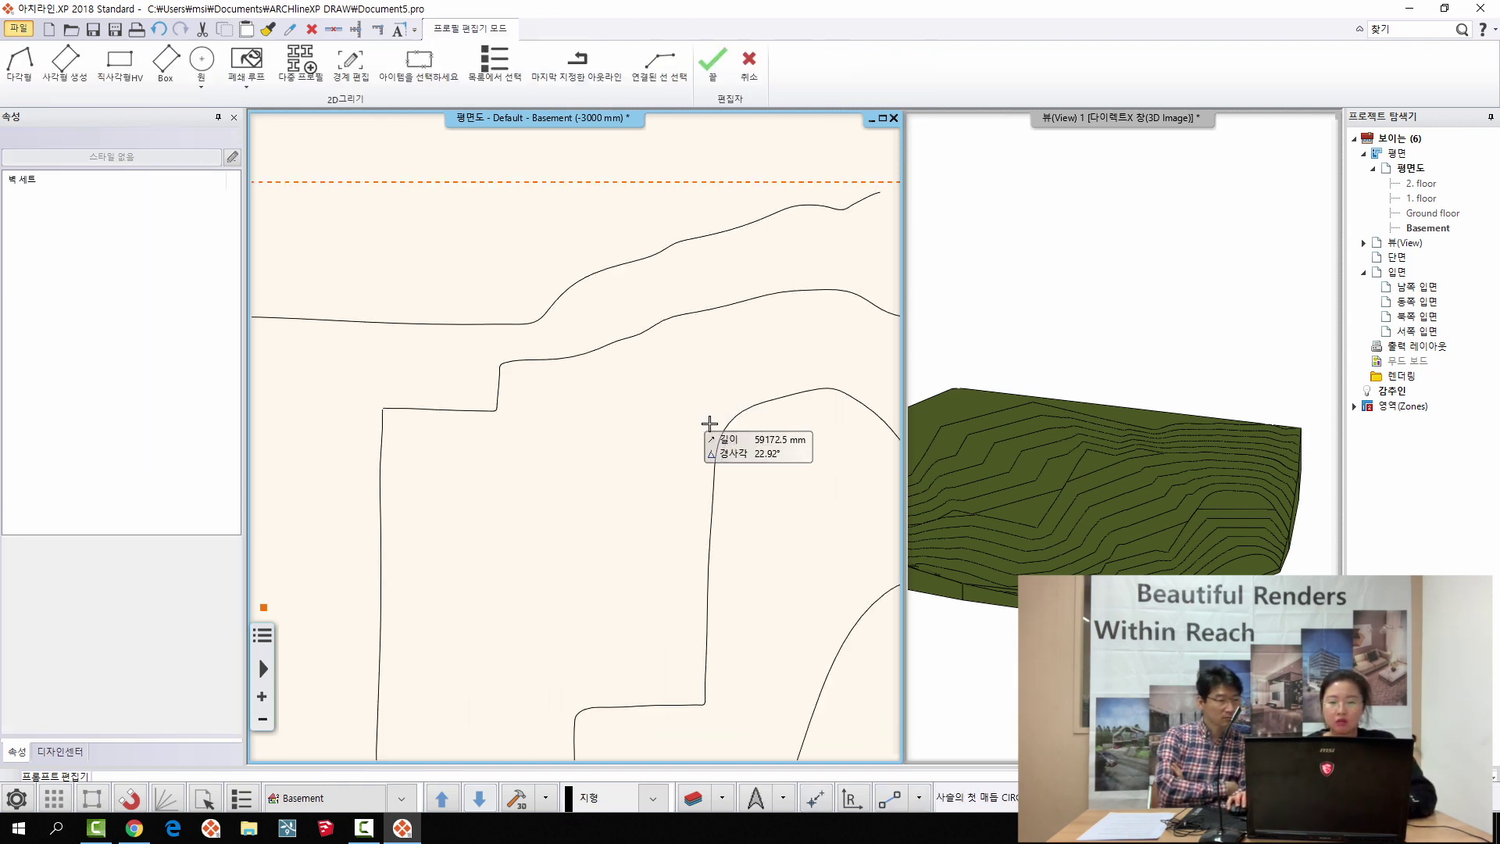
left_click(743, 411)
left_click(590, 411)
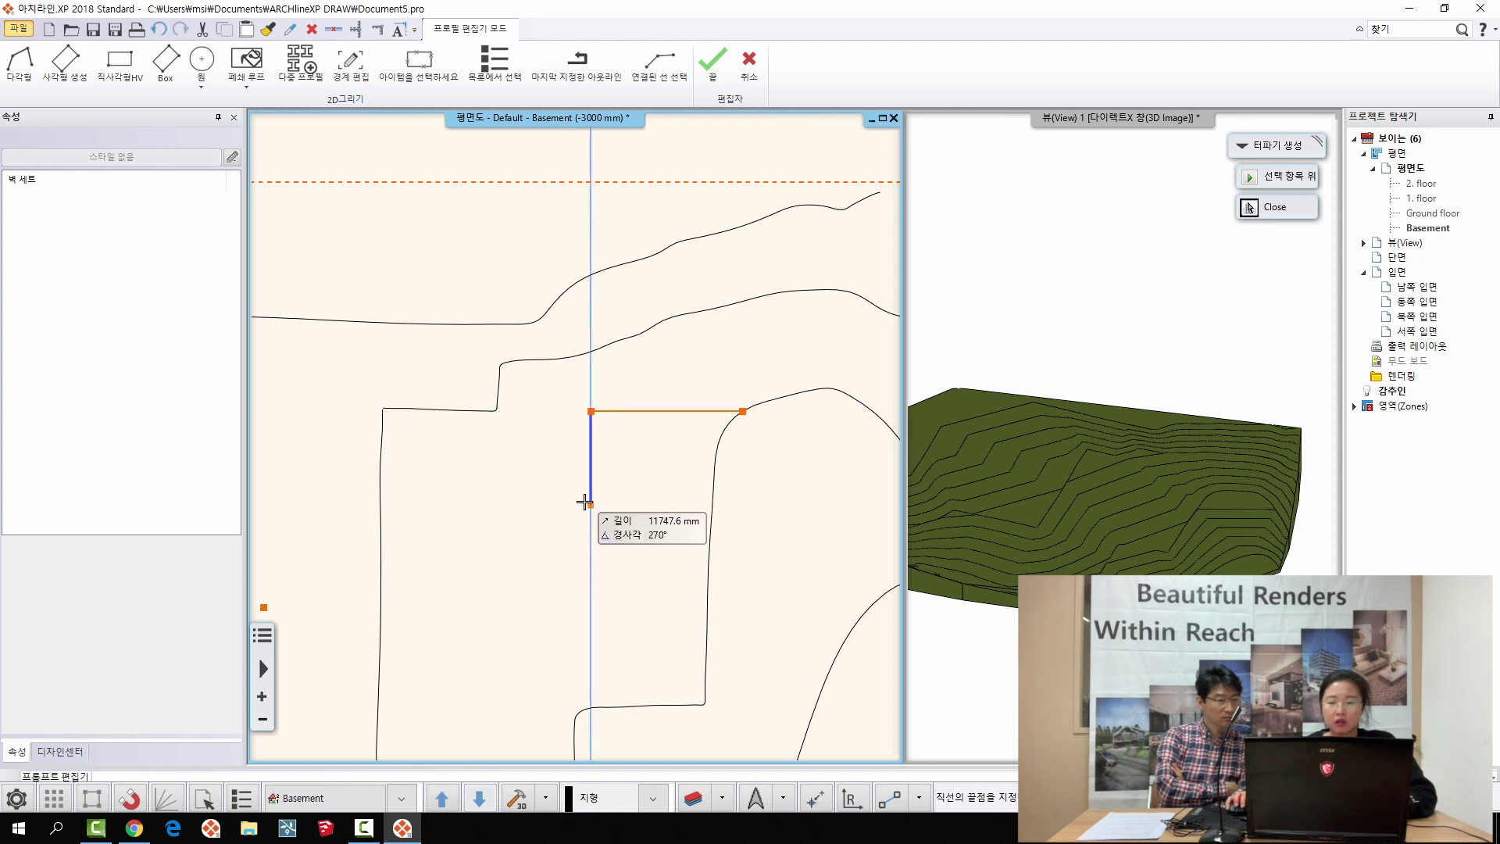
left_click(590, 501)
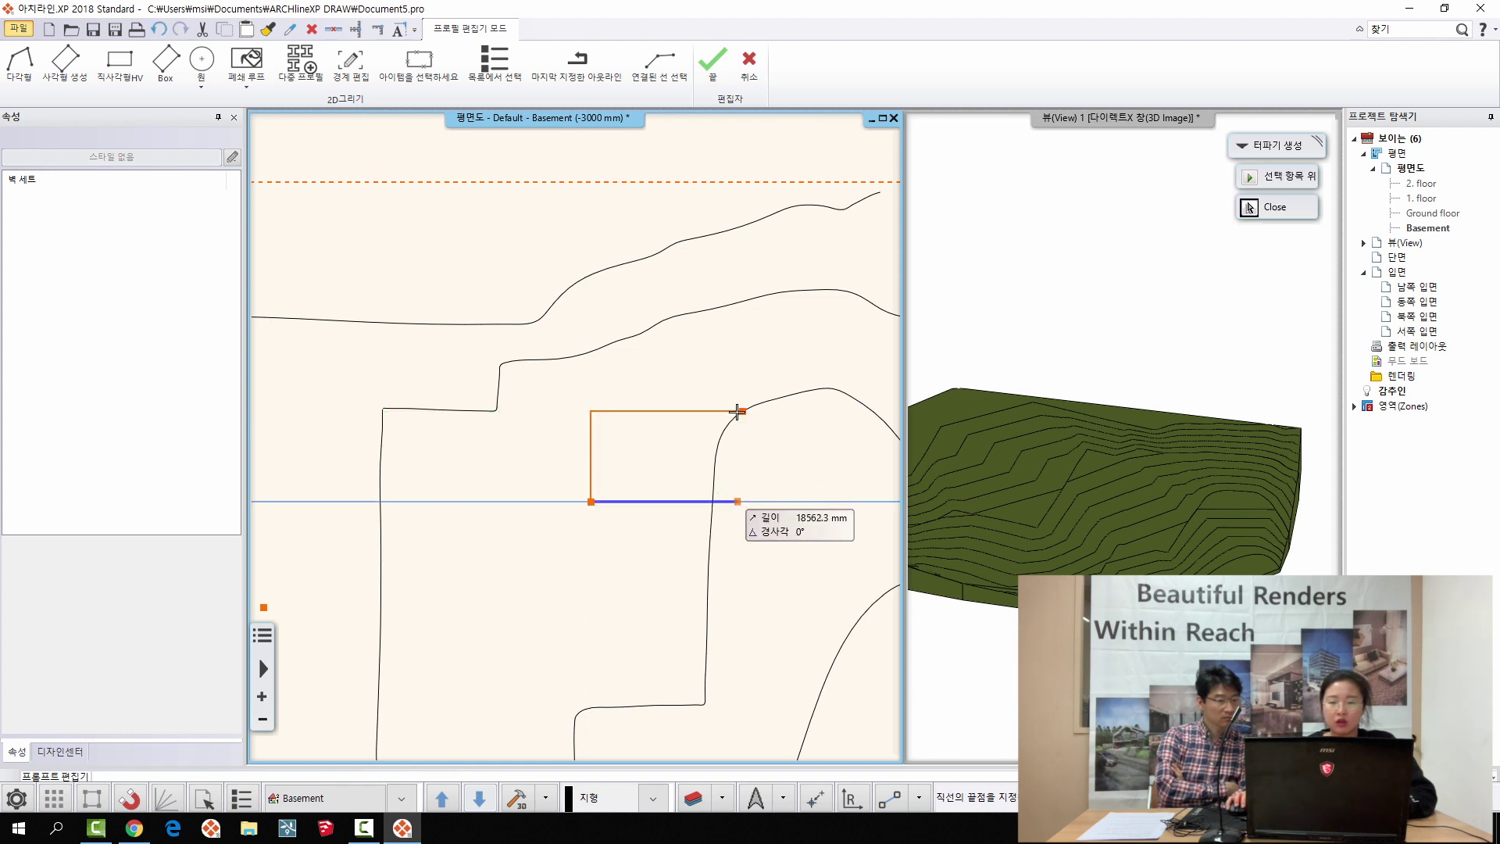
left_click(743, 501)
left_click(740, 398)
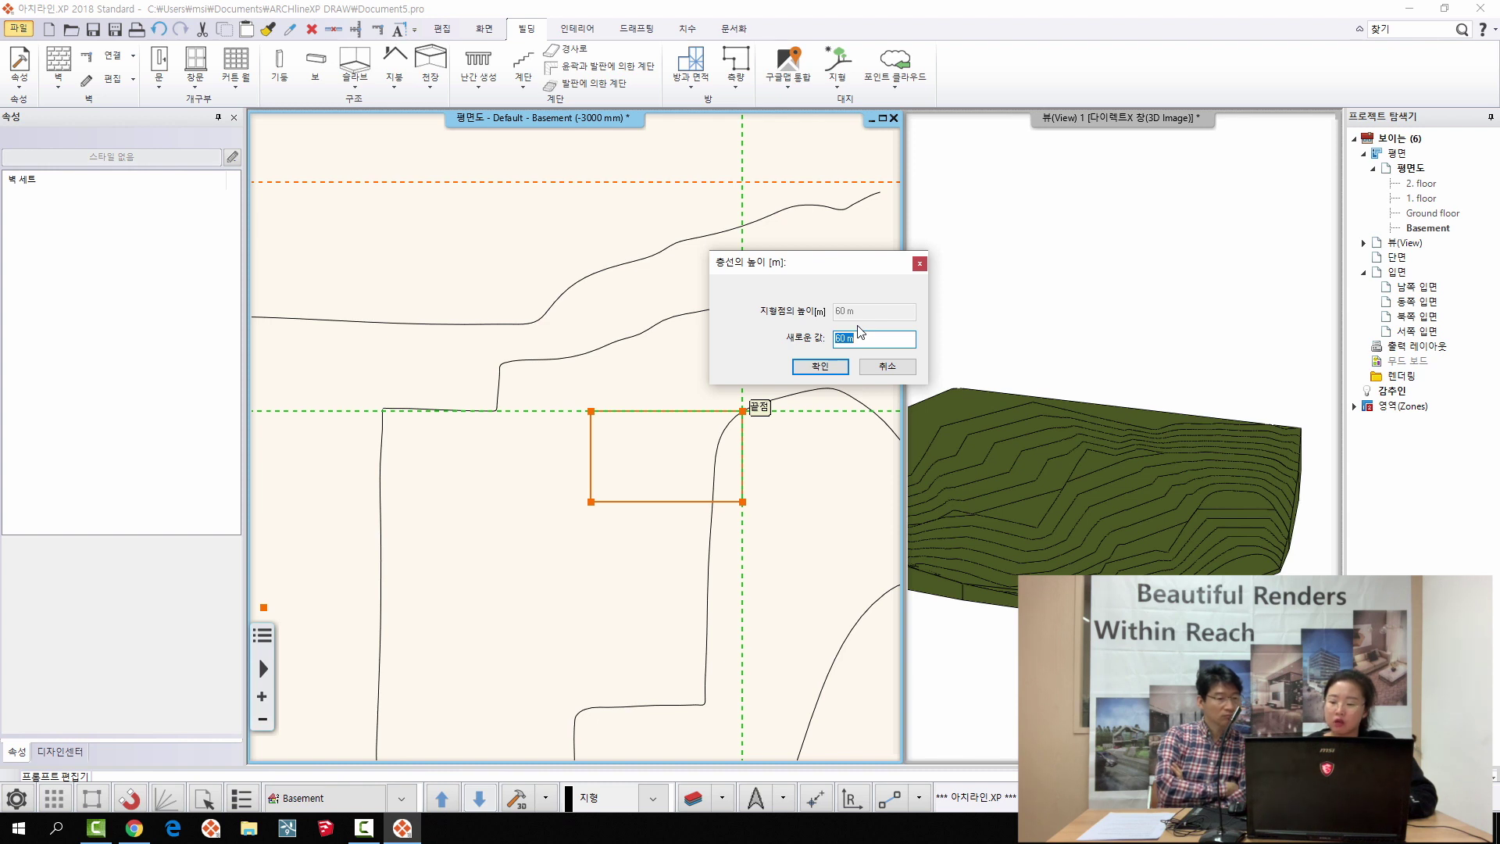
- Set the excavation's height to 59.5 m and its side slope angle to 45°
type("59.5")
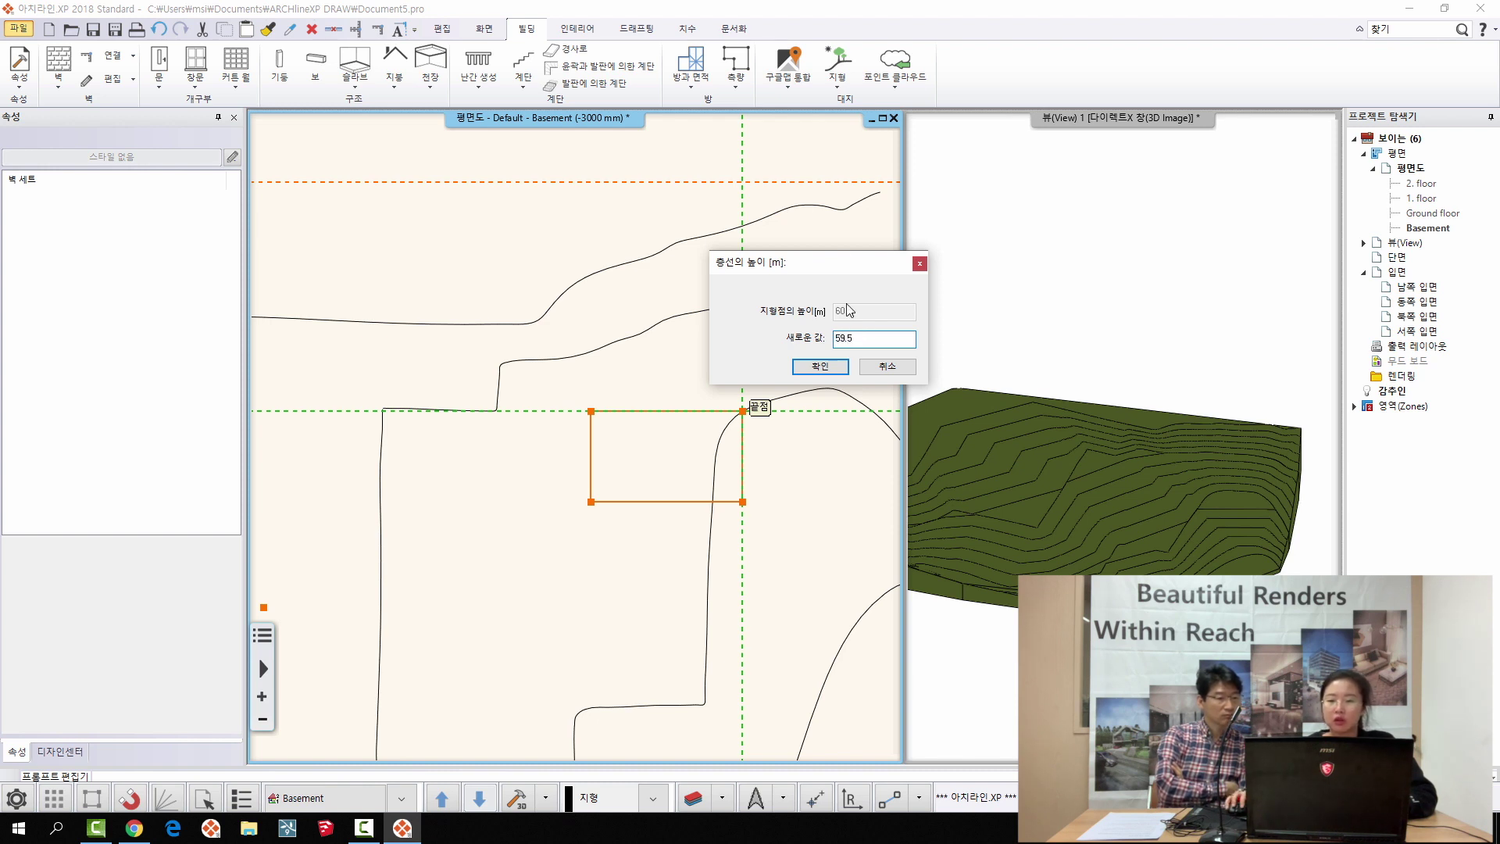
left_click(846, 370)
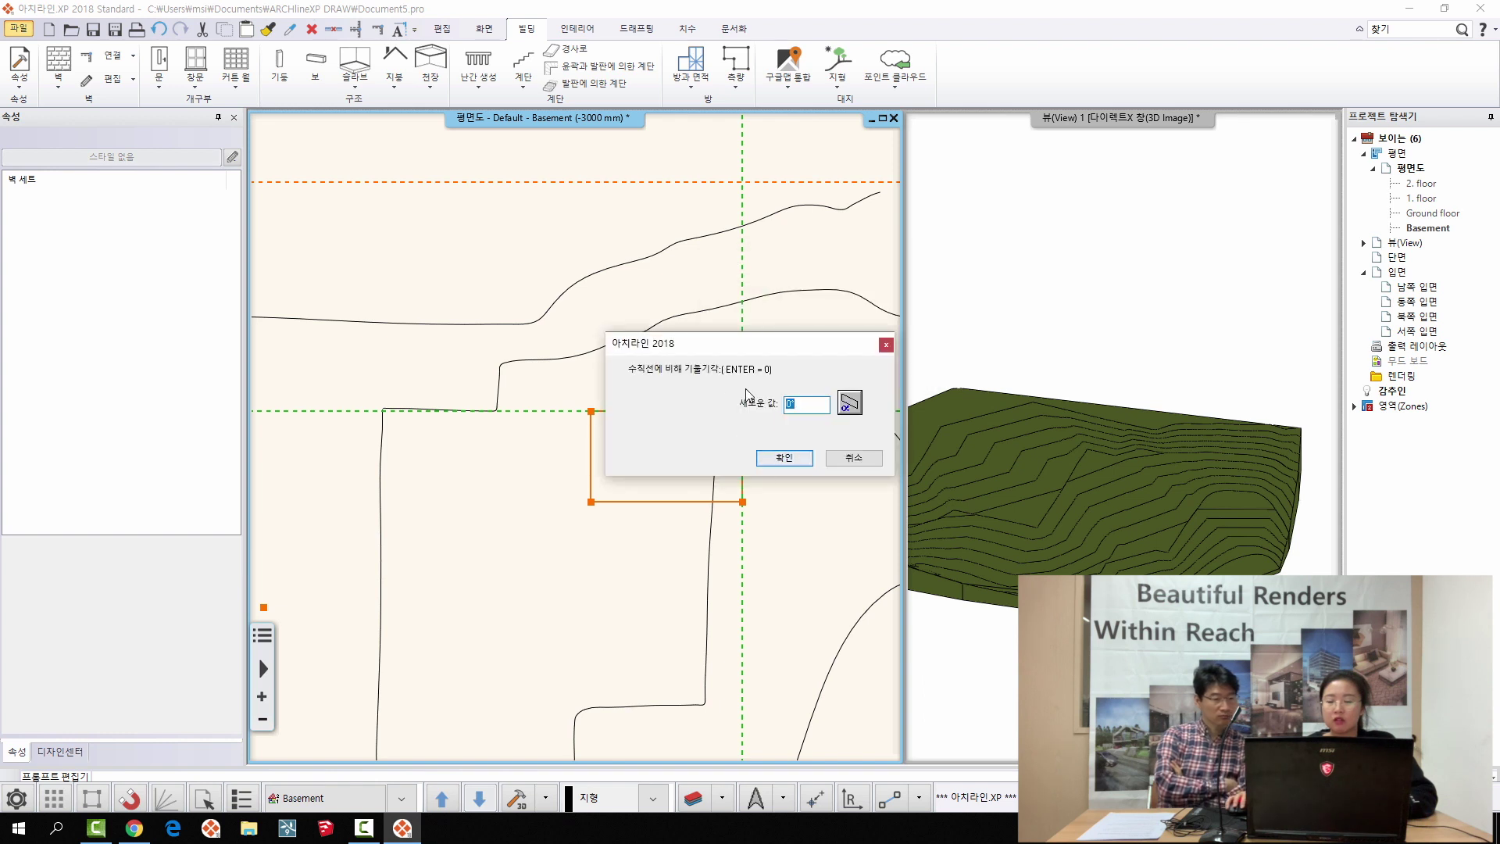
left_click_drag(758, 343, 763, 305)
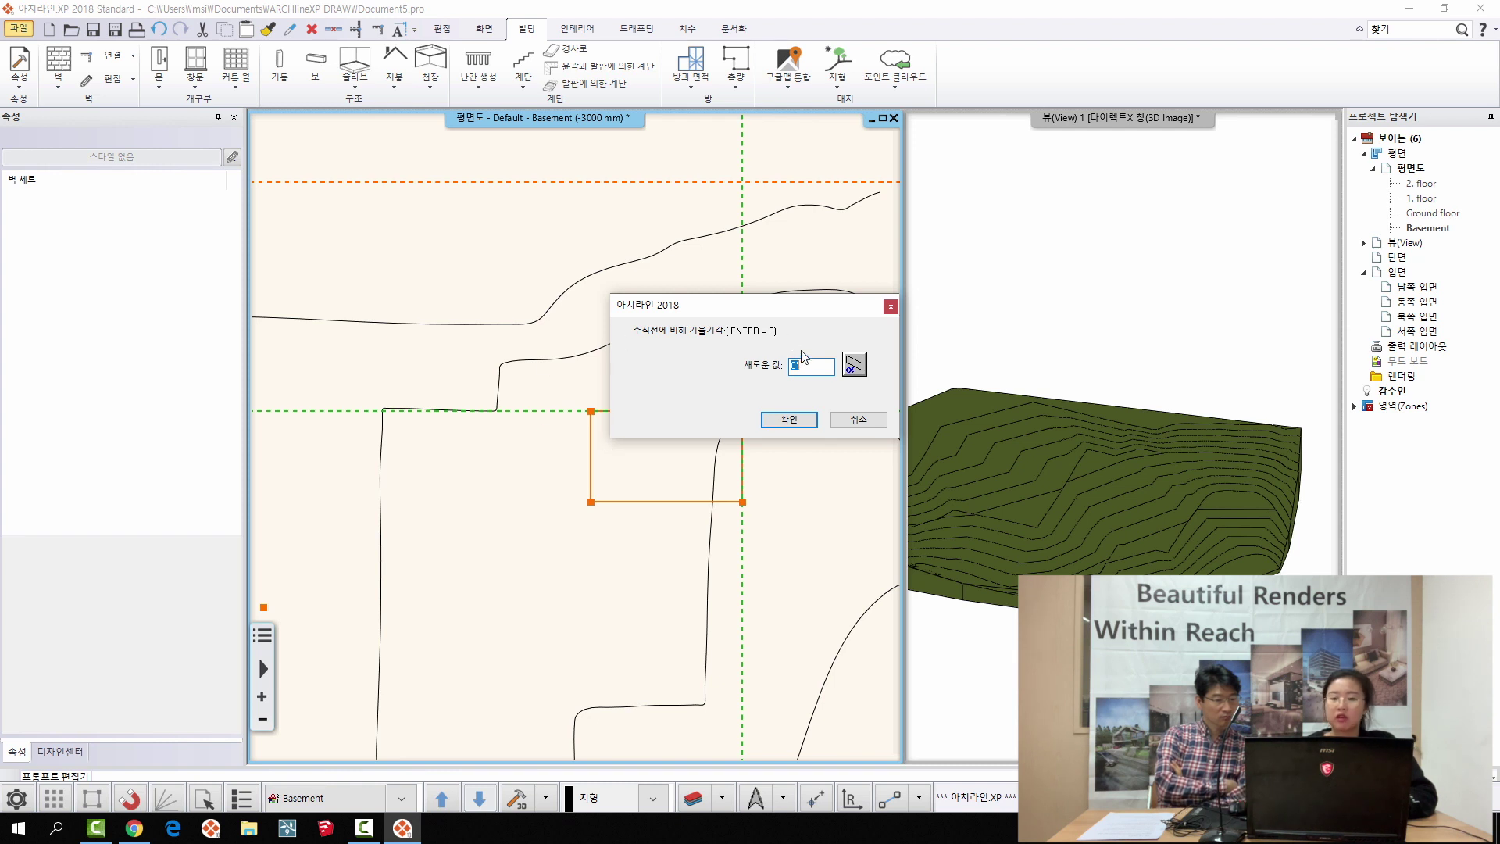
type("45")
left_click(789, 420)
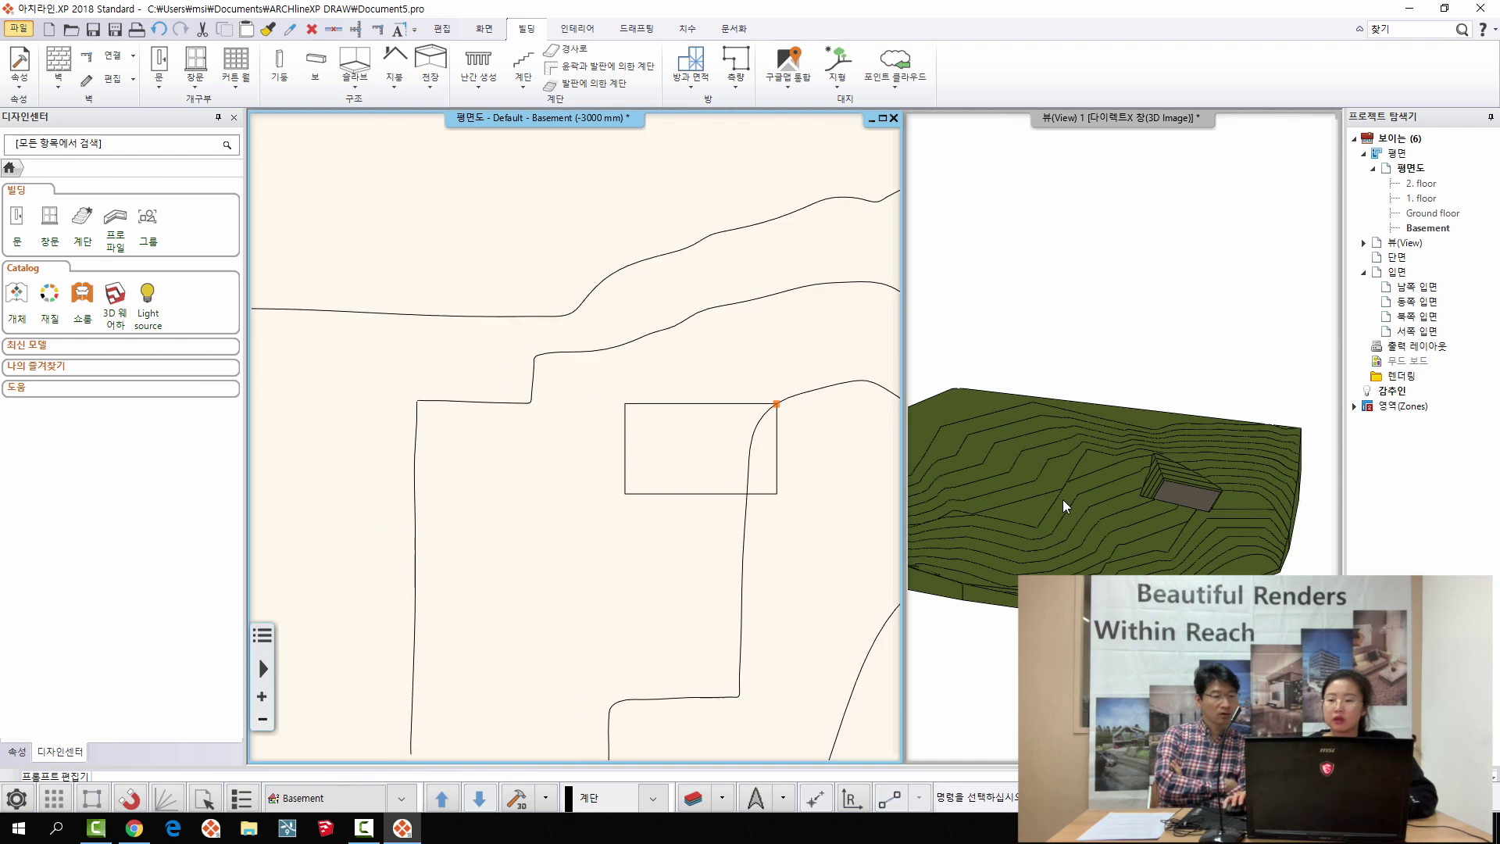
- Examine the excavated pit and the surrounding terrain in the 3D view, up close and as a whole
scroll(1250, 486, "up", 6)
mouse_move(1136, 363)
middle_mouse_down()
mouse_move(1039, 410)
mouse_move(1016, 391)
mouse_move(1202, 416)
mouse_move(1259, 442)
mouse_move(1269, 408)
mouse_move(1072, 381)
mouse_move(1011, 425)
mouse_move(1157, 380)
middle_mouse_up()
mouse_move(1116, 550)
middle_mouse_down()
mouse_move(1066, 479)
mouse_move(1116, 498)
mouse_move(1146, 468)
mouse_move(1095, 457)
mouse_move(1083, 422)
middle_mouse_up()
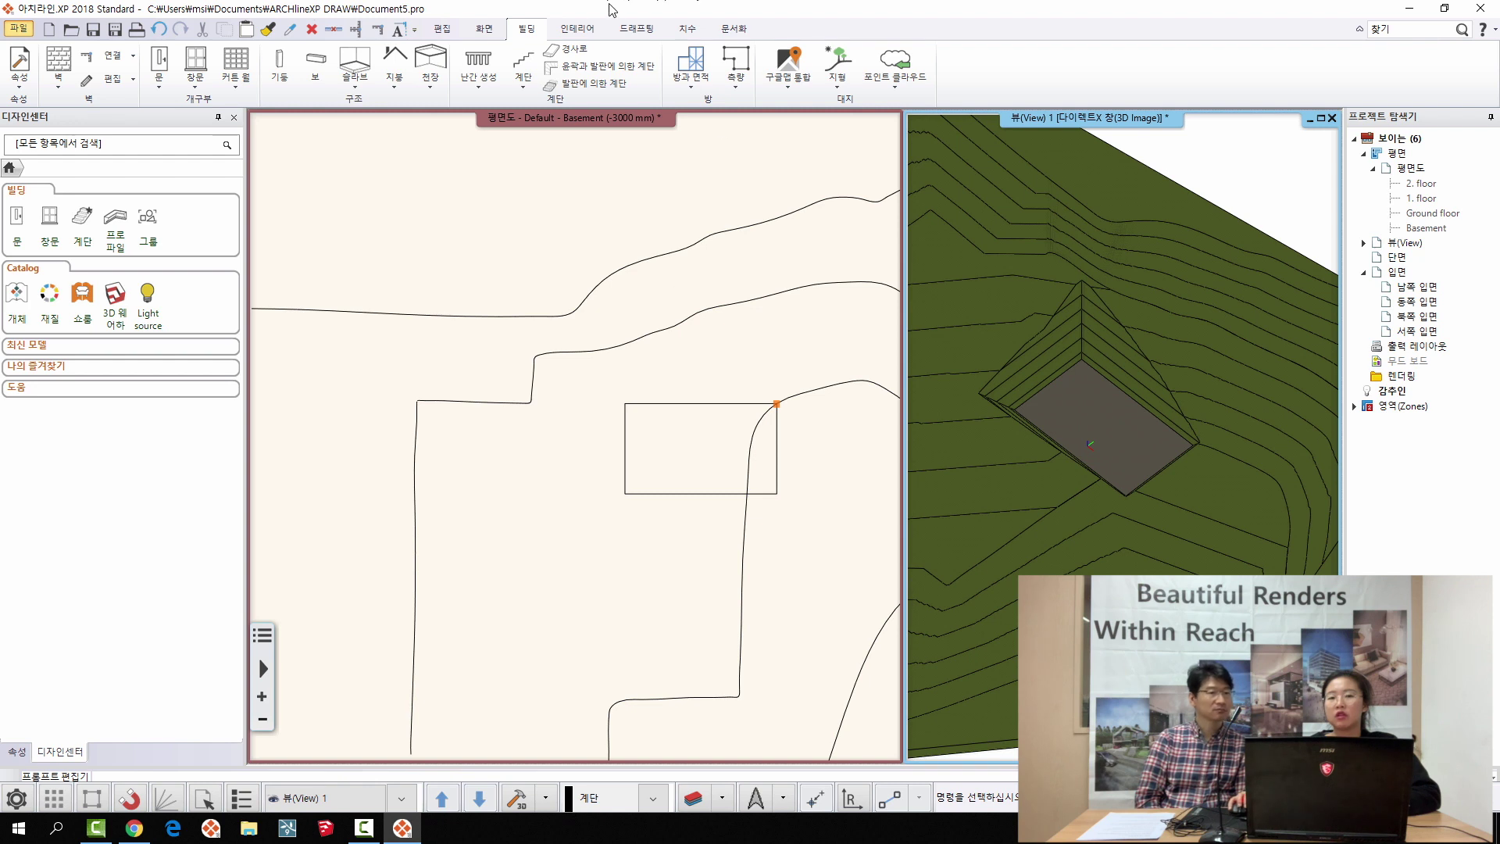
left_click(637, 29)
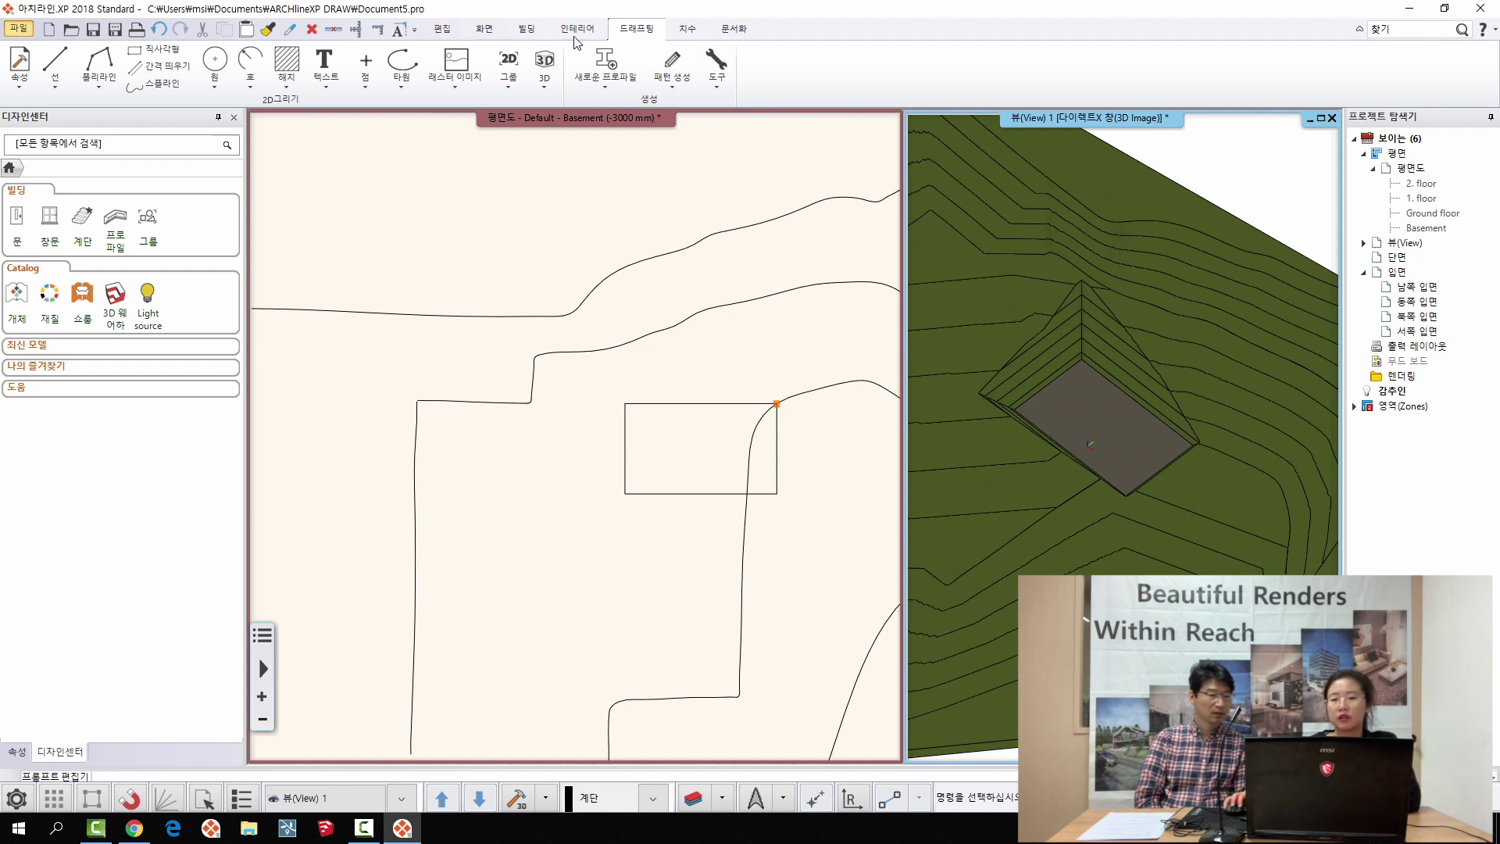
left_click(526, 28)
middle_click_drag(776, 404, 772, 414)
middle_click_drag(992, 298, 958, 379)
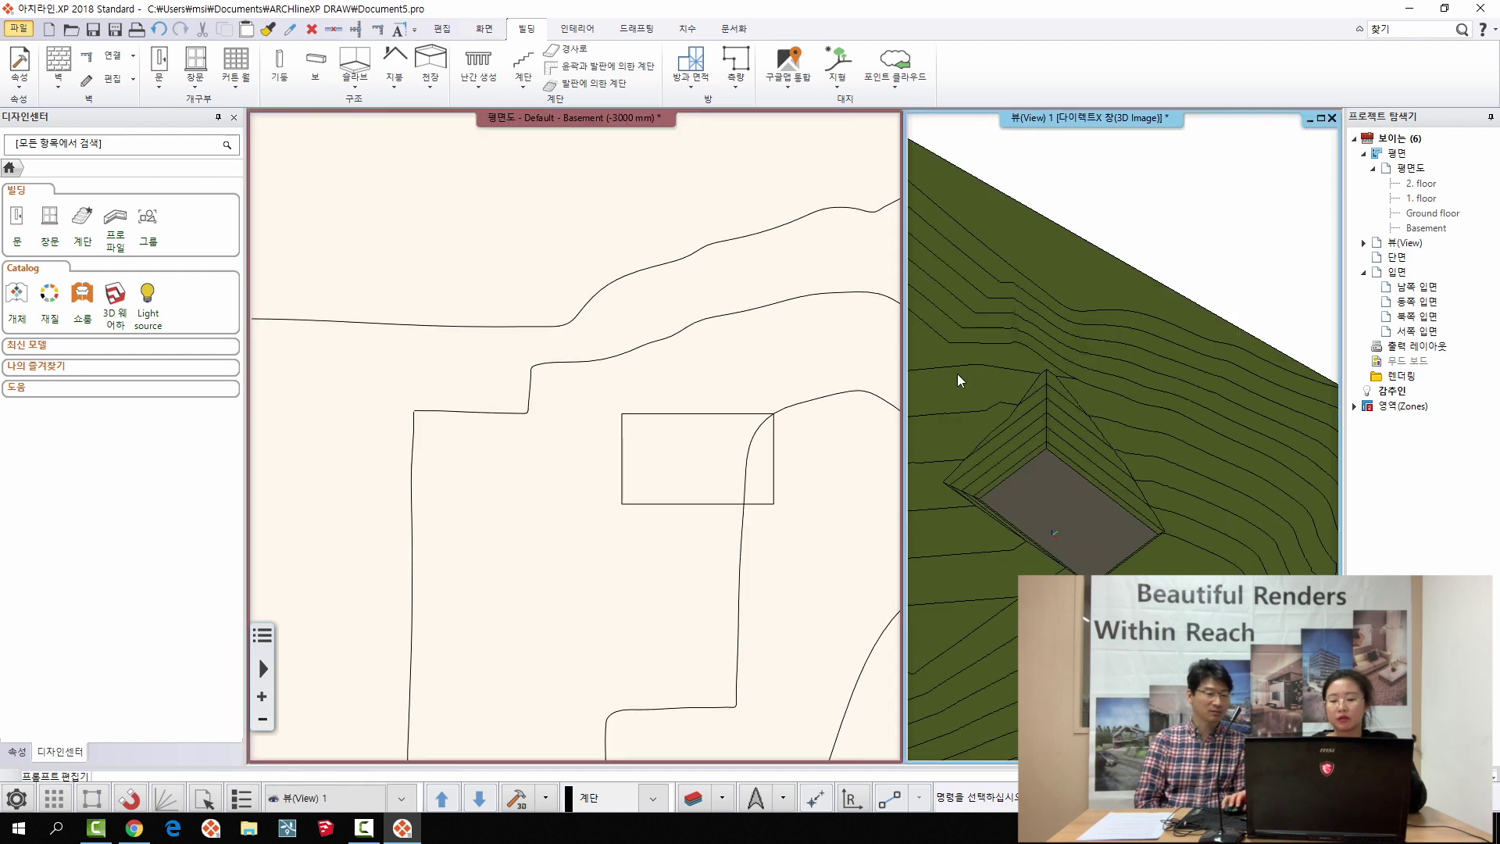
middle_click_drag(1084, 430, 1142, 402)
scroll(1136, 406, "down", 5)
scroll(1240, 455, "up", 5)
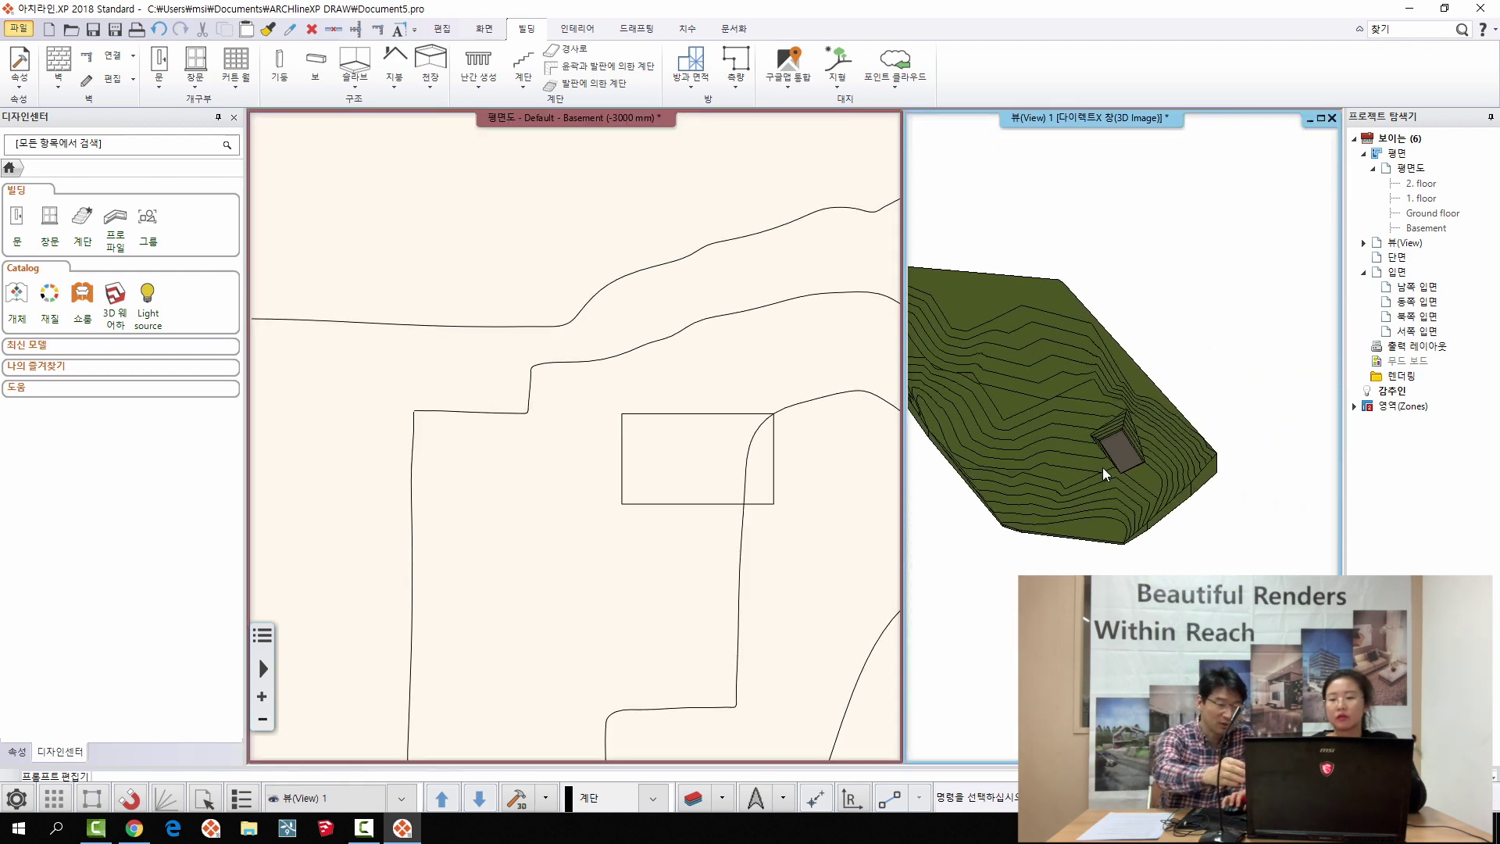